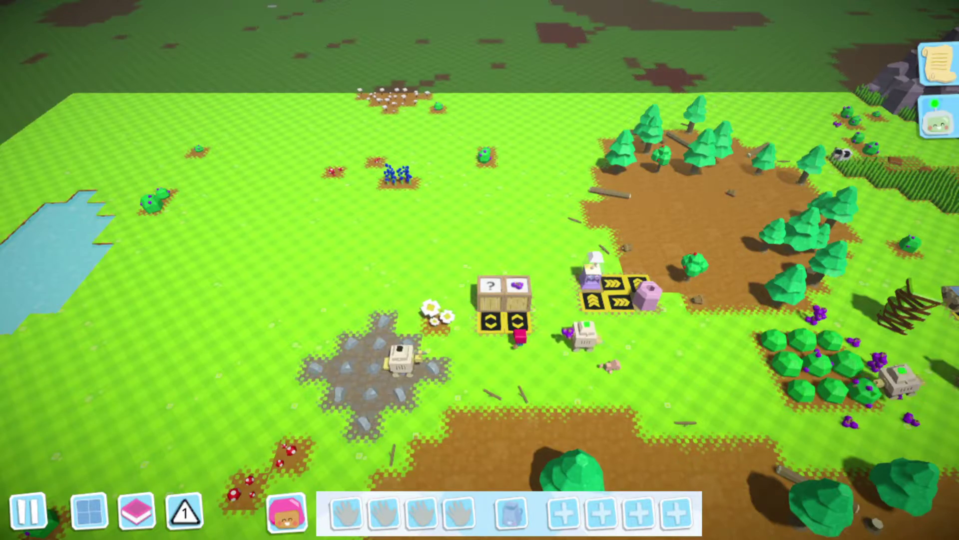
{"action": "scroll", "coordinate": [549, 296], "scroll_direction": "down", "scroll_amount": 2}
{"action": "scroll", "coordinate": [550, 296], "scroll_direction": "down", "scroll_amount": 4}
{"action": "scroll", "coordinate": [549, 296], "scroll_direction": "up", "scroll_amount": 3}
{"action": "scroll", "coordinate": [550, 296], "scroll_direction": "up", "scroll_amount": 3}
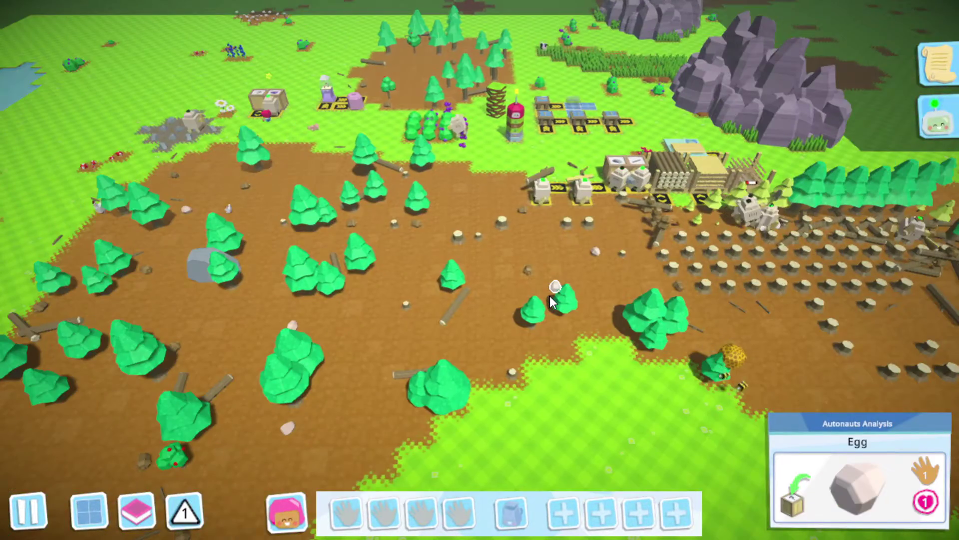
{"action": "scroll", "coordinate": [549, 296], "scroll_direction": "down", "scroll_amount": 3}
{"action": "scroll", "coordinate": [549, 296], "scroll_direction": "down", "scroll_amount": 2}
{"action": "scroll", "coordinate": [551, 296], "scroll_direction": "up", "scroll_amount": 2}
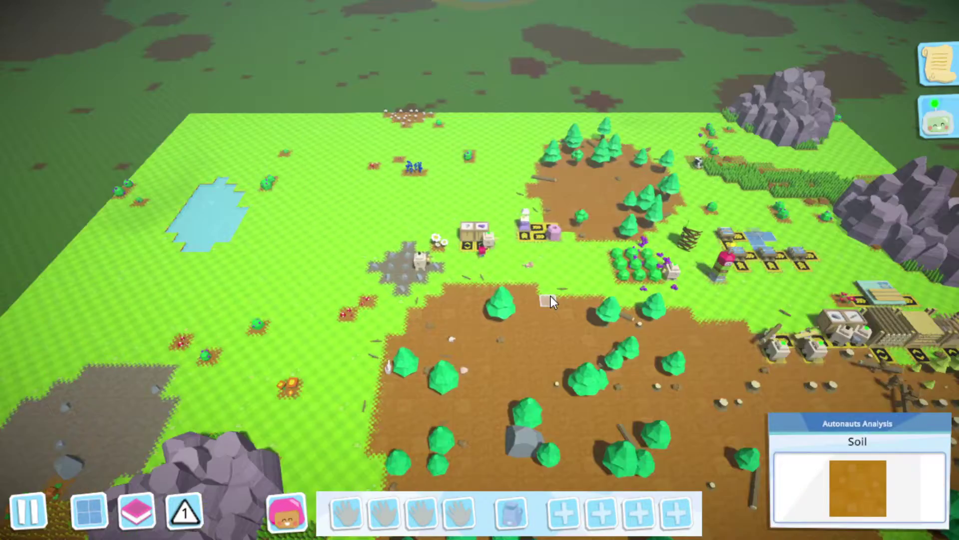
{"action": "scroll", "coordinate": [550, 296], "scroll_direction": "up", "scroll_amount": 3}
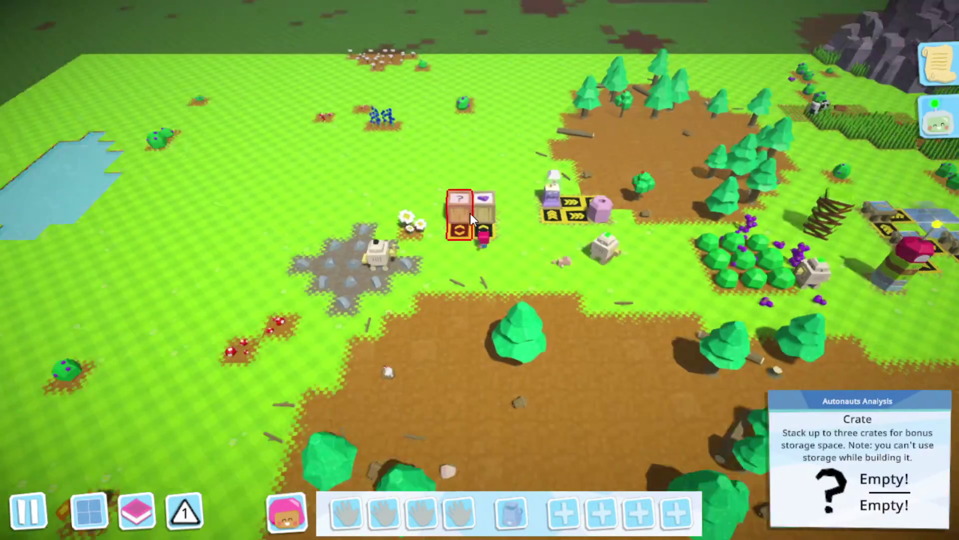
{"action": "scroll", "coordinate": [470, 214], "scroll_direction": "down", "scroll_amount": 2}
{"action": "scroll", "coordinate": [482, 218], "scroll_direction": "down", "scroll_amount": 2}
{"action": "scroll", "coordinate": [518, 193], "scroll_direction": "up", "scroll_amount": 1}
{"action": "scroll", "coordinate": [522, 193], "scroll_direction": "up", "scroll_amount": 2}
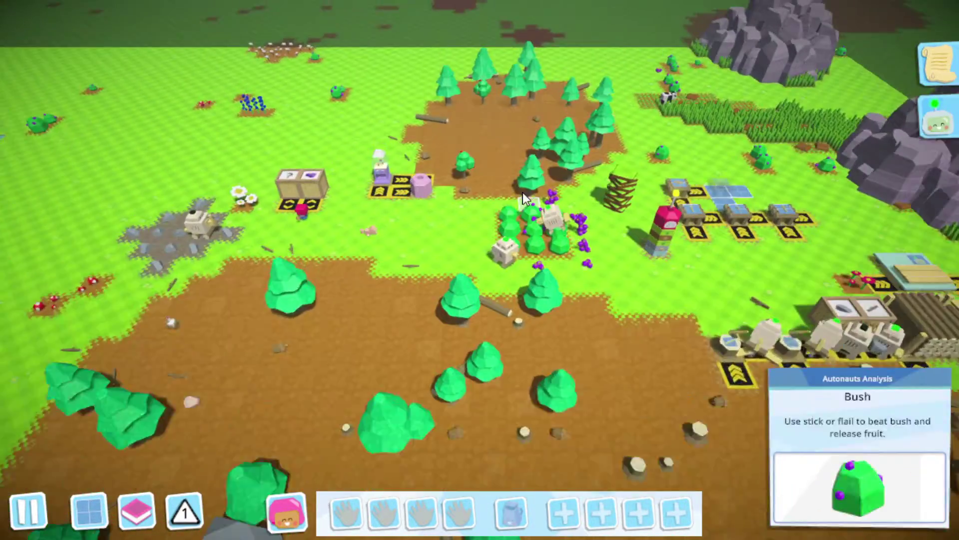
{"action": "scroll", "coordinate": [523, 192], "scroll_direction": "down", "scroll_amount": 1}
{"action": "scroll", "coordinate": [523, 193], "scroll_direction": "down", "scroll_amount": 2}
{"action": "scroll", "coordinate": [523, 193], "scroll_direction": "down", "scroll_amount": 2}
{"action": "scroll", "coordinate": [523, 192], "scroll_direction": "up", "scroll_amount": 1}
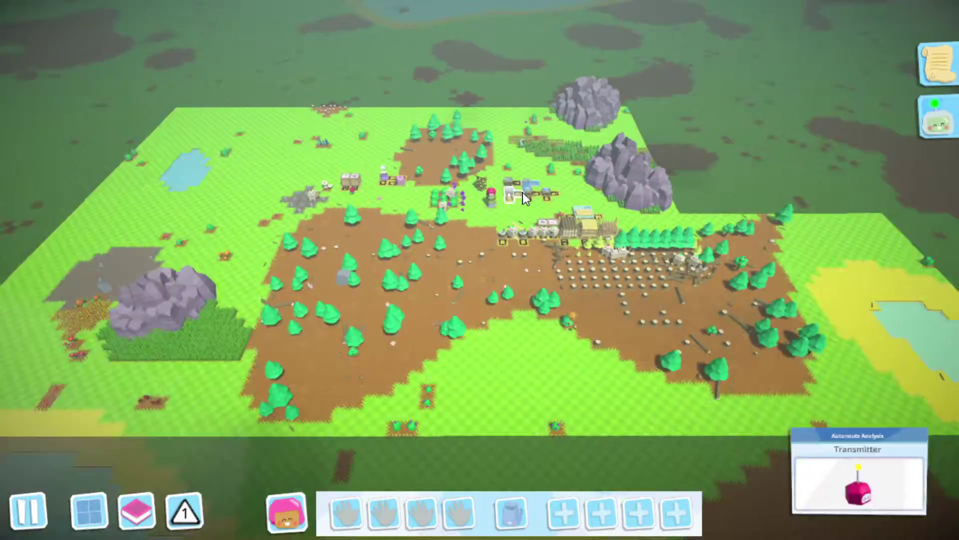
{"action": "scroll", "coordinate": [523, 193], "scroll_direction": "down", "scroll_amount": 3}
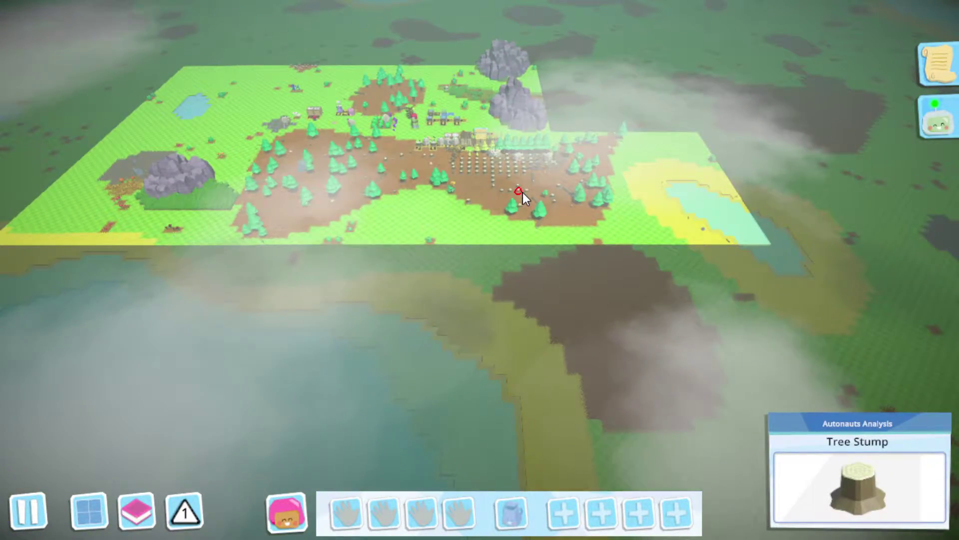
{"action": "scroll", "coordinate": [516, 183], "scroll_direction": "up", "scroll_amount": 2}
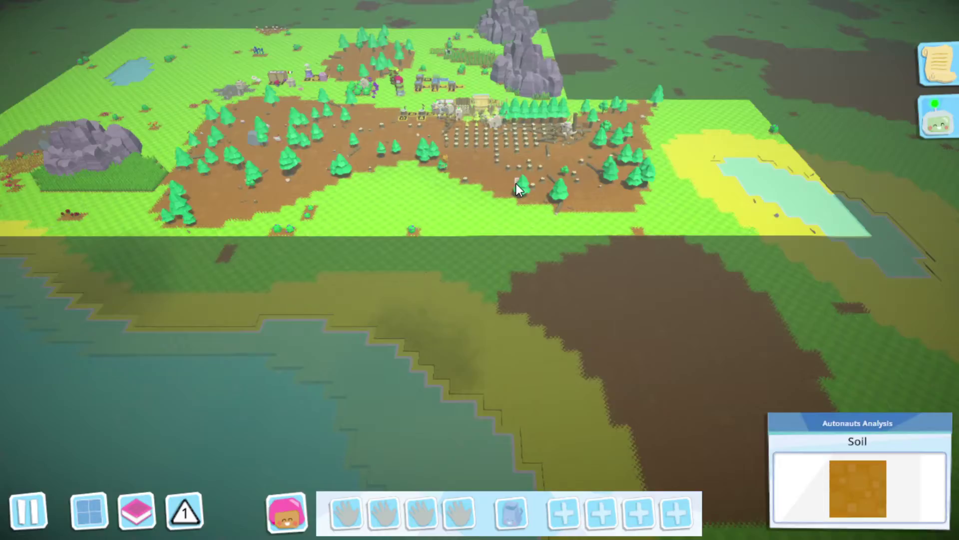
{"action": "scroll", "coordinate": [516, 184], "scroll_direction": "up", "scroll_amount": 2}
{"action": "scroll", "coordinate": [509, 178], "scroll_direction": "up", "scroll_amount": 2}
{"action": "scroll", "coordinate": [504, 175], "scroll_direction": "up", "scroll_amount": 2}
{"action": "scroll", "coordinate": [505, 173], "scroll_direction": "up", "scroll_amount": 1}
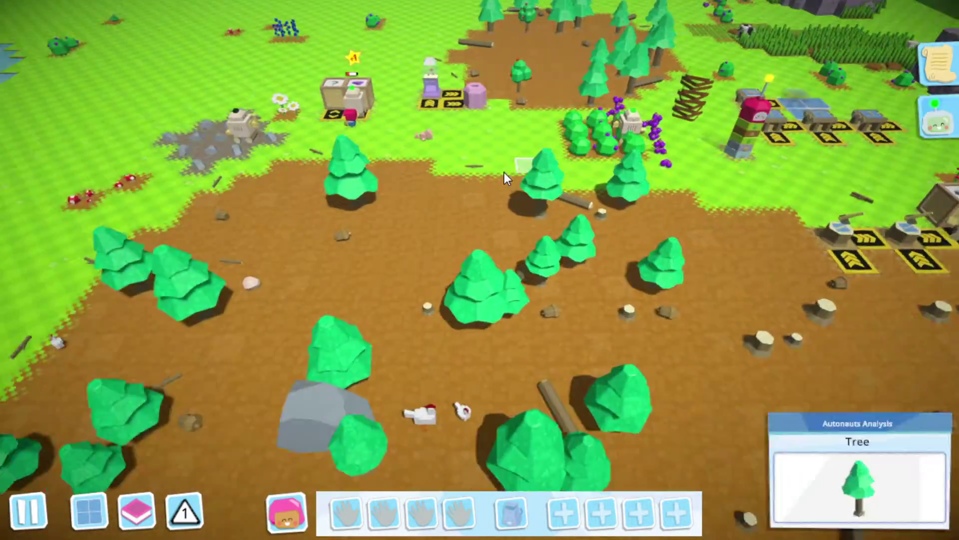
{"action": "scroll", "coordinate": [504, 172], "scroll_direction": "down", "scroll_amount": 2}
{"action": "scroll", "coordinate": [505, 172], "scroll_direction": "down", "scroll_amount": 1}
{"action": "scroll", "coordinate": [504, 172], "scroll_direction": "down", "scroll_amount": 1}
{"action": "scroll", "coordinate": [504, 173], "scroll_direction": "down", "scroll_amount": 1}
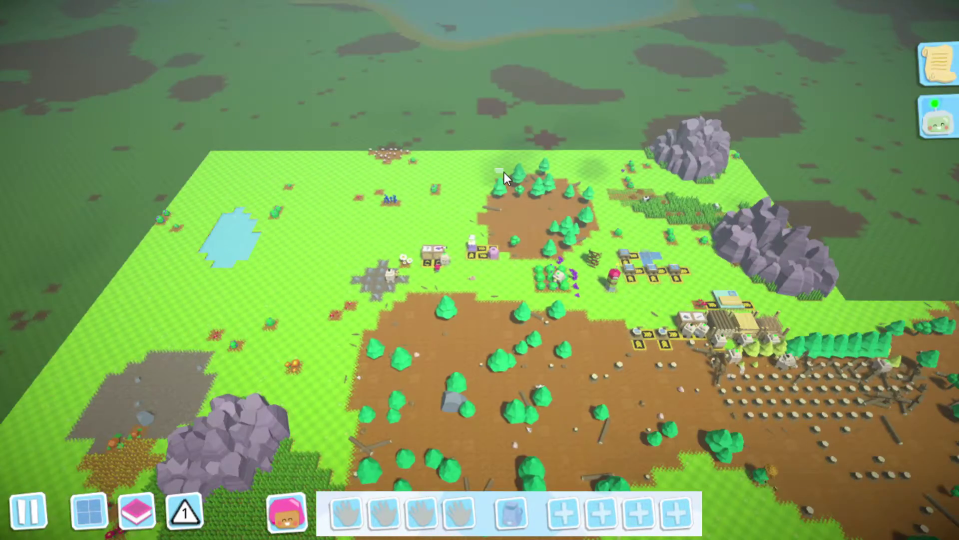
{"action": "scroll", "coordinate": [504, 172], "scroll_direction": "up", "scroll_amount": 1}
{"action": "scroll", "coordinate": [504, 172], "scroll_direction": "up", "scroll_amount": 1}
{"action": "scroll", "coordinate": [505, 173], "scroll_direction": "up", "scroll_amount": 2}
{"action": "scroll", "coordinate": [504, 172], "scroll_direction": "up", "scroll_amount": 1}
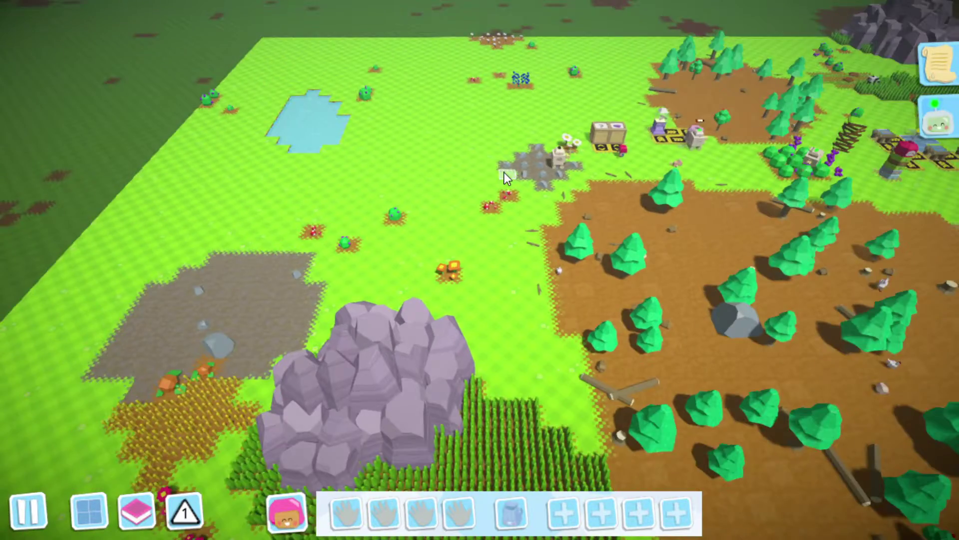
{"action": "scroll", "coordinate": [504, 177], "scroll_direction": "down", "scroll_amount": 2}
{"action": "scroll", "coordinate": [553, 168], "scroll_direction": "up", "scroll_amount": 1}
{"action": "scroll", "coordinate": [551, 180], "scroll_direction": "up", "scroll_amount": 2}
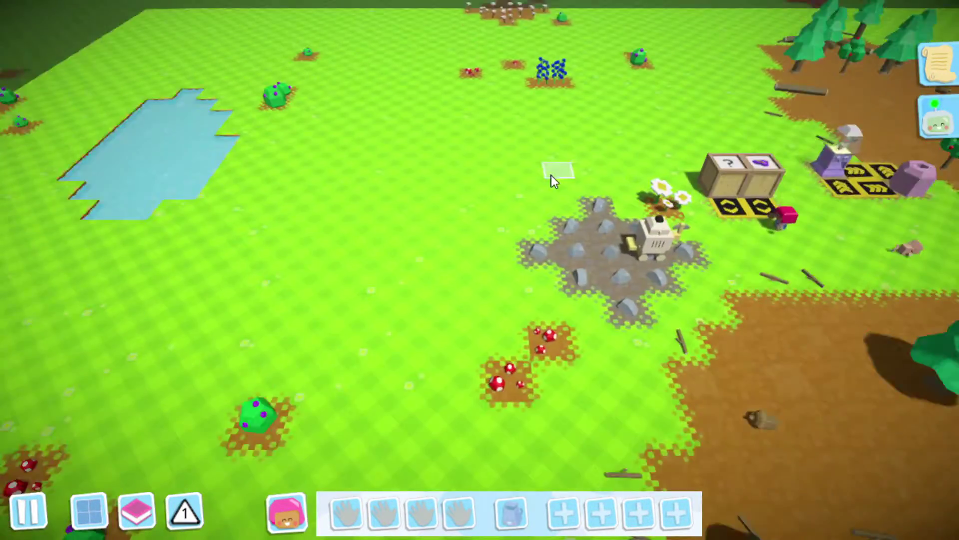
{"action": "scroll", "coordinate": [550, 180], "scroll_direction": "down", "scroll_amount": 2}
{"action": "scroll", "coordinate": [582, 195], "scroll_direction": "down", "scroll_amount": 2}
{"action": "scroll", "coordinate": [582, 194], "scroll_direction": "down", "scroll_amount": 1}
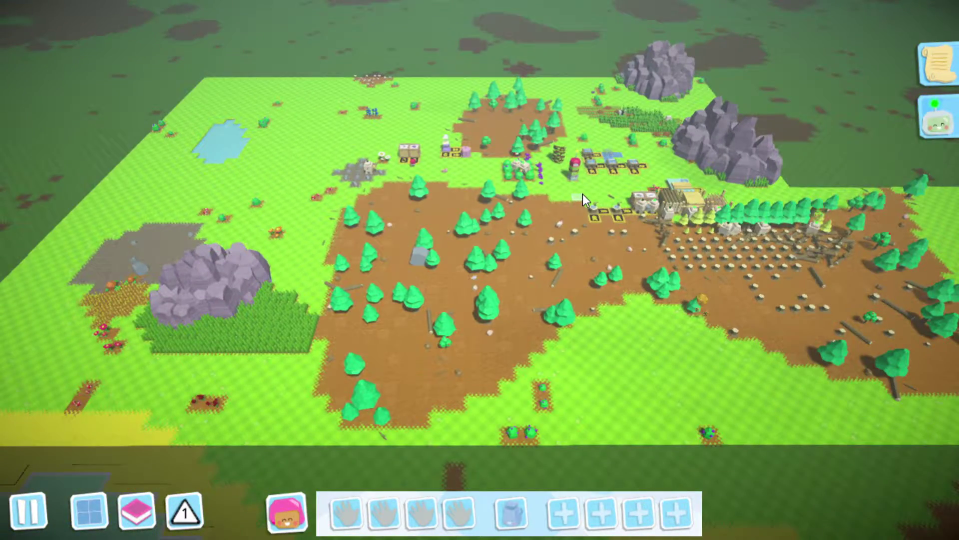
Finish the crude spade at its workbench with the carried stick and a stone from Stone Storage
{"action": "key", "text": "d"}
{"action": "scroll", "coordinate": [583, 194], "scroll_direction": "up", "scroll_amount": 2}
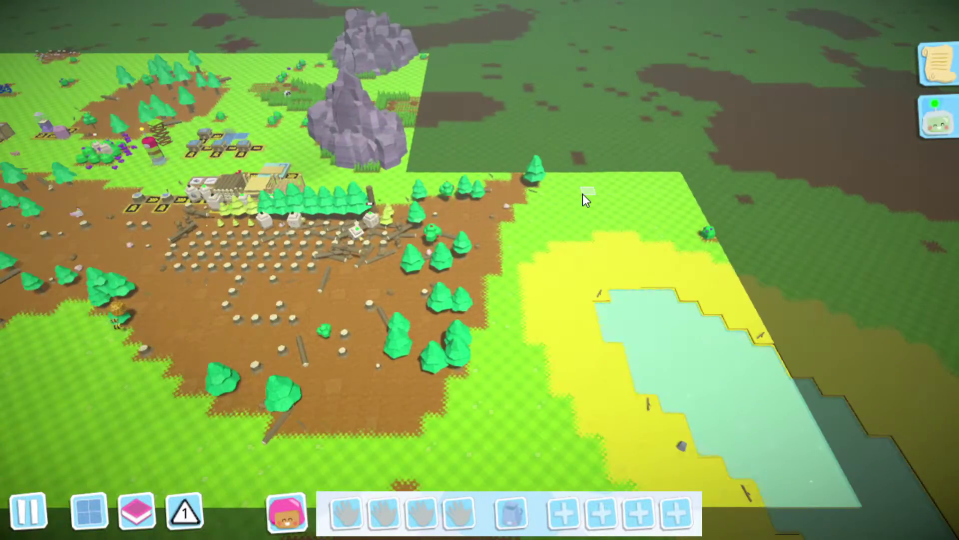
{"action": "key", "text": "a"}
{"action": "scroll", "coordinate": [582, 195], "scroll_direction": "up", "scroll_amount": 2}
{"action": "scroll", "coordinate": [572, 199], "scroll_direction": "up", "scroll_amount": 1}
{"action": "scroll", "coordinate": [646, 186], "scroll_direction": "up", "scroll_amount": 2}
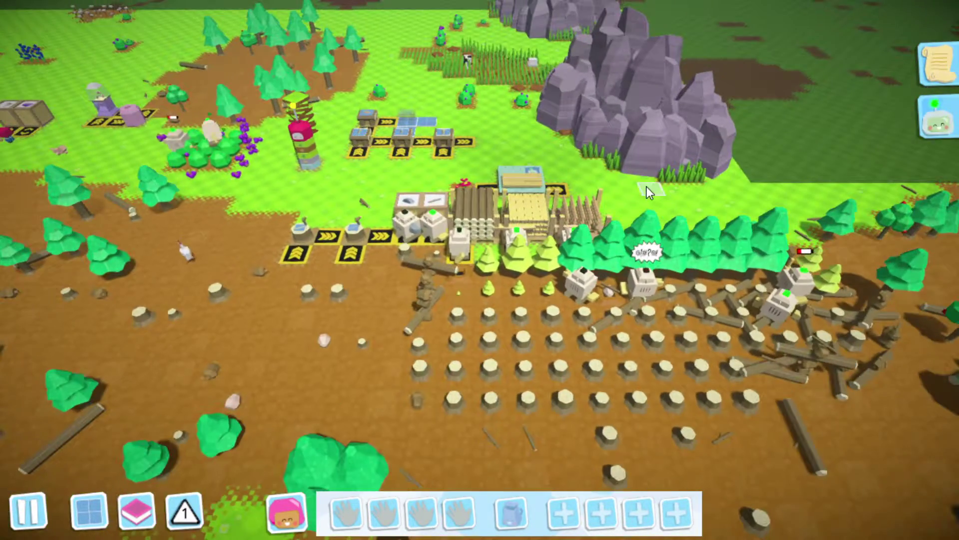
{"action": "key", "text": "a"}
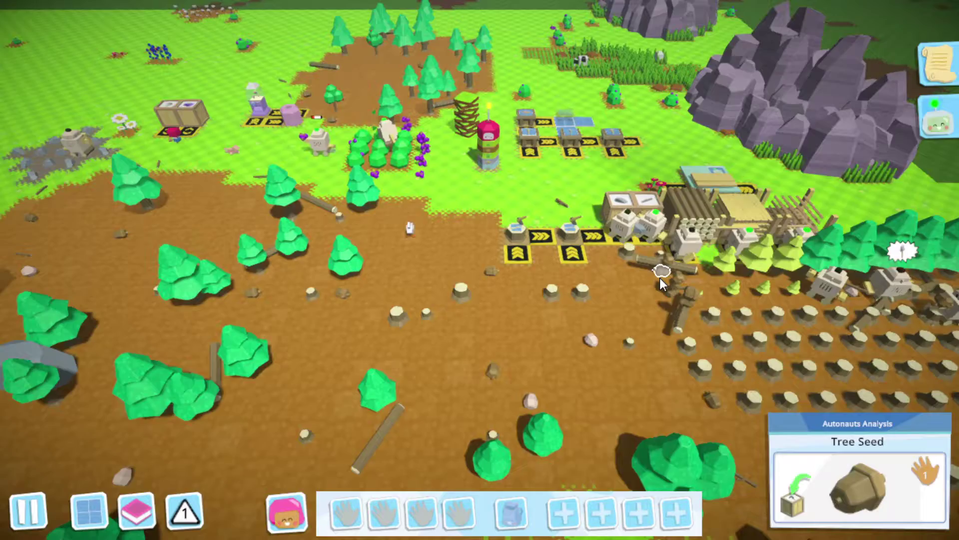
{"action": "scroll", "coordinate": [660, 279], "scroll_direction": "down", "scroll_amount": 3}
{"action": "scroll", "coordinate": [630, 250], "scroll_direction": "up", "scroll_amount": 2}
{"action": "scroll", "coordinate": [560, 252], "scroll_direction": "up", "scroll_amount": 2}
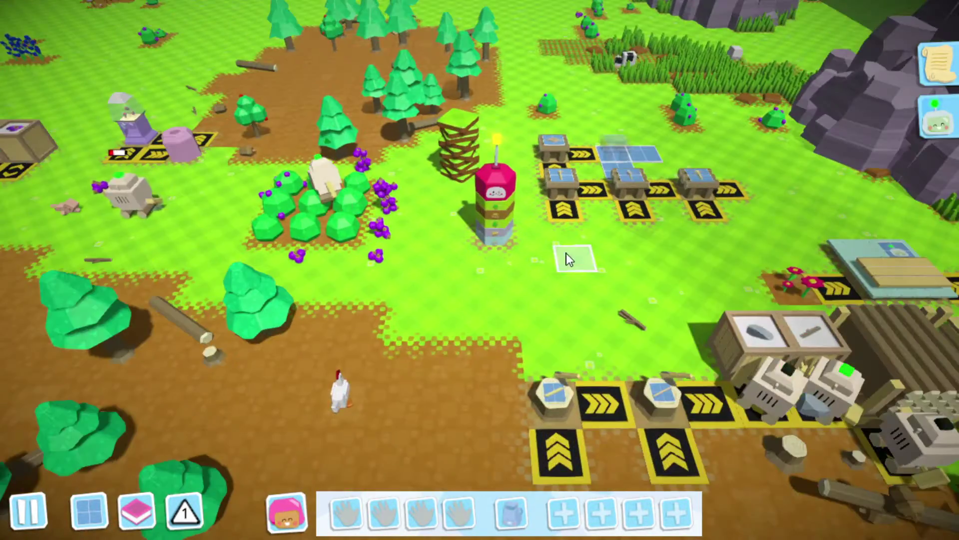
{"action": "scroll", "coordinate": [566, 259], "scroll_direction": "down", "scroll_amount": 2}
{"action": "scroll", "coordinate": [683, 341], "scroll_direction": "down", "scroll_amount": 1}
{"action": "scroll", "coordinate": [628, 246], "scroll_direction": "down", "scroll_amount": 1}
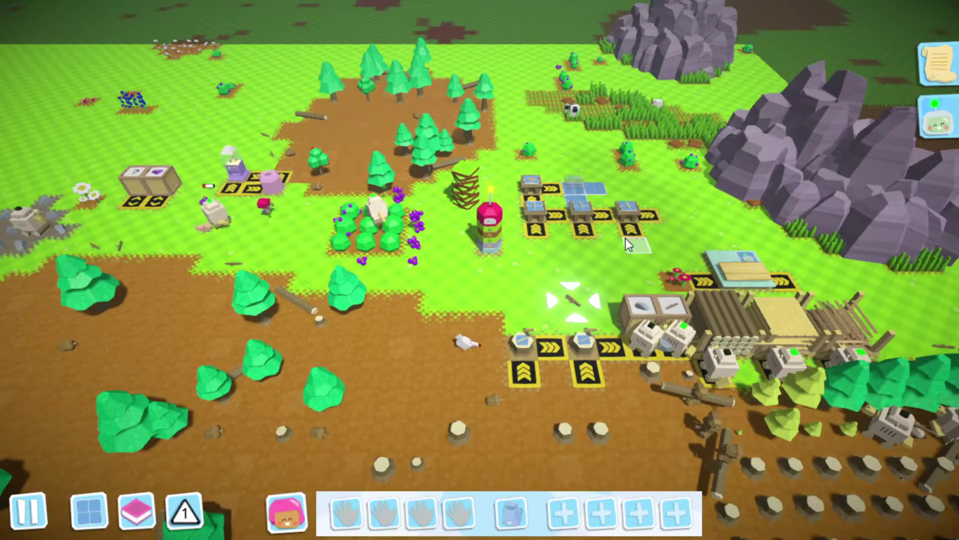
{"action": "left_click", "coordinate": [579, 206]}
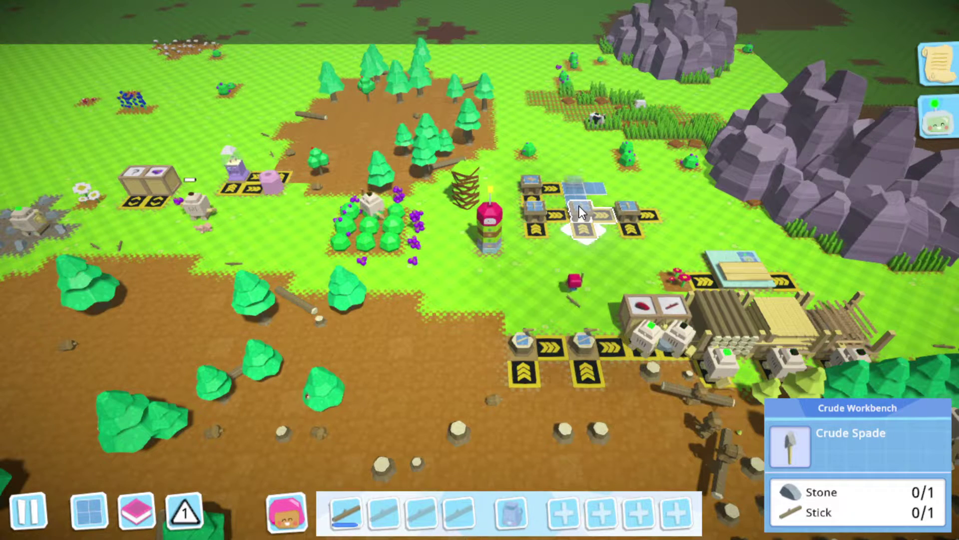
{"action": "left_click", "coordinate": [646, 309]}
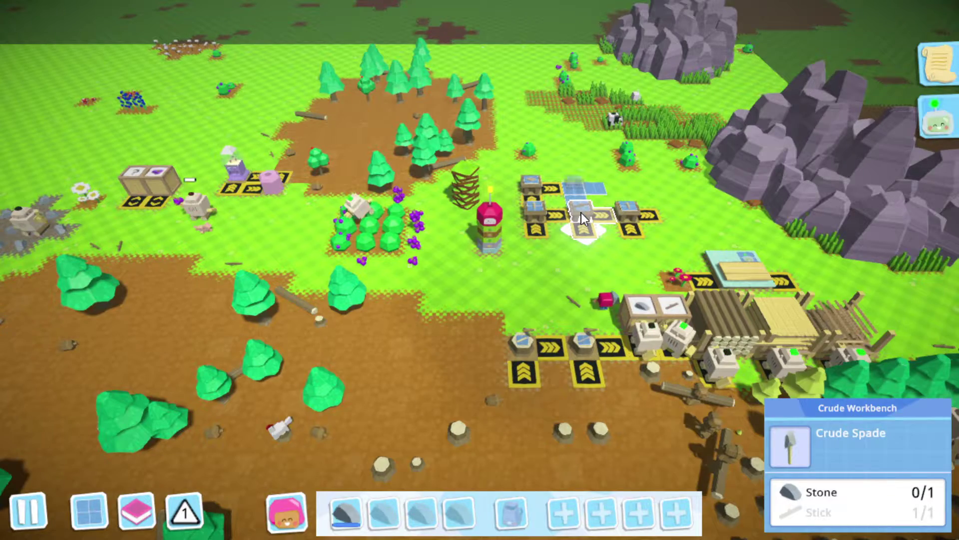
{"action": "left_click", "coordinate": [581, 212]}
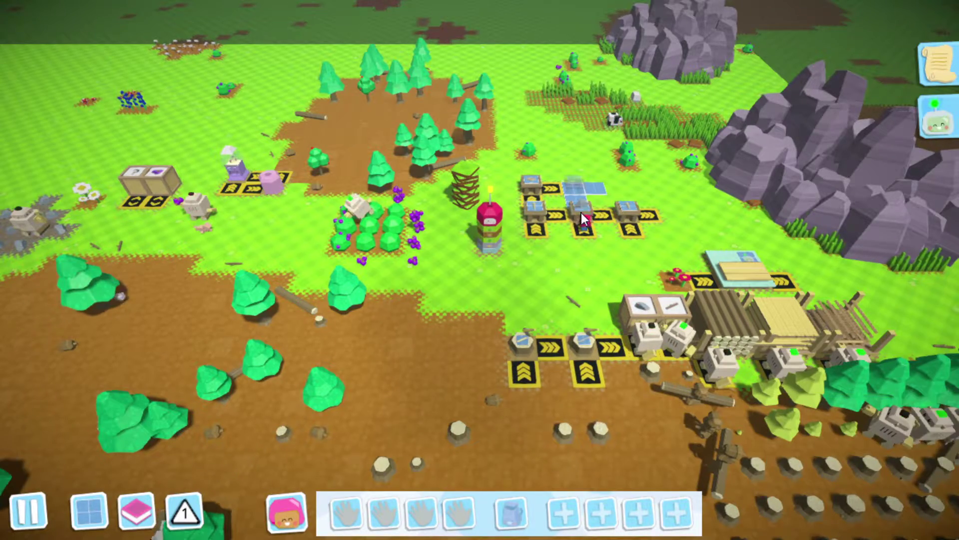
{"action": "scroll", "coordinate": [581, 212], "scroll_direction": "up", "scroll_amount": 3}
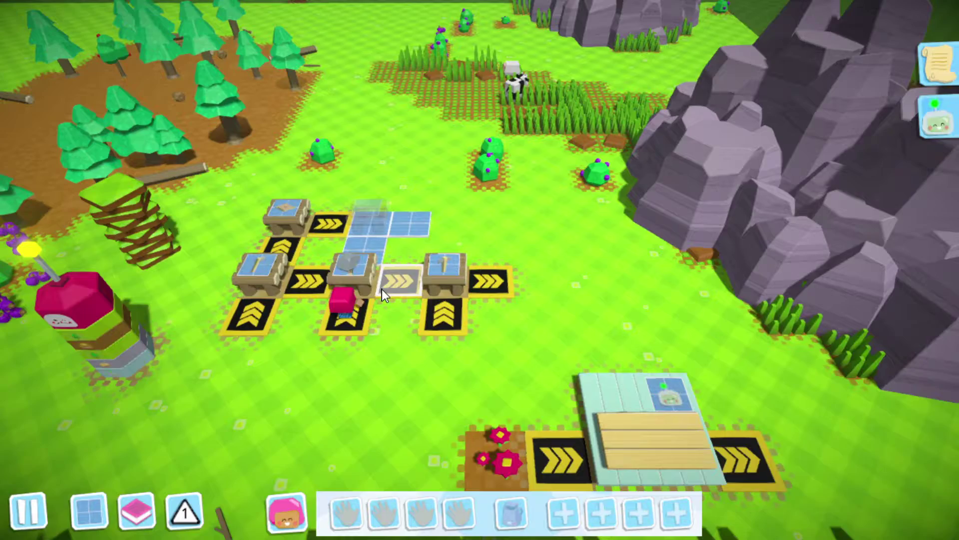
{"action": "scroll", "coordinate": [382, 288], "scroll_direction": "down", "scroll_amount": 2}
{"action": "scroll", "coordinate": [386, 280], "scroll_direction": "down", "scroll_amount": 2}
{"action": "key", "text": "s"}
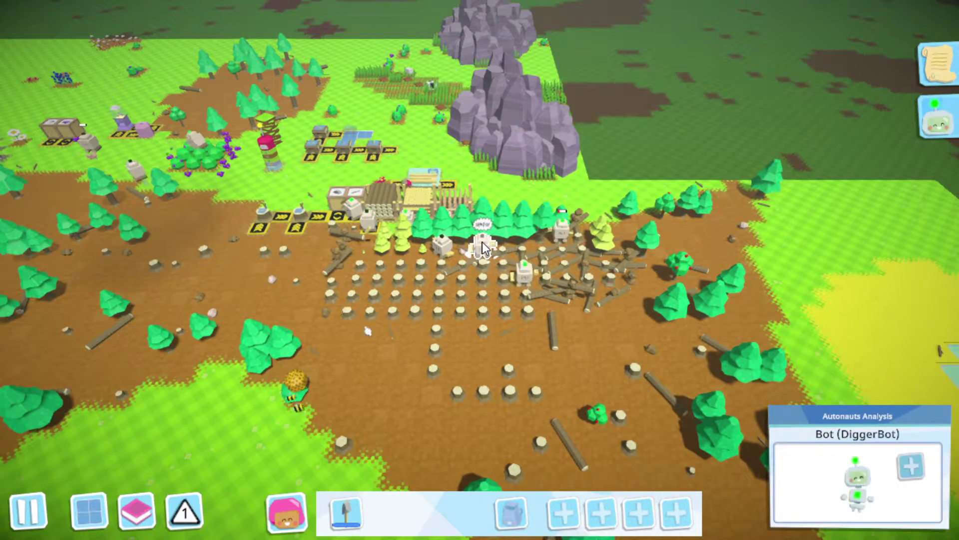
{"action": "scroll", "coordinate": [481, 242], "scroll_direction": "up", "scroll_amount": 2}
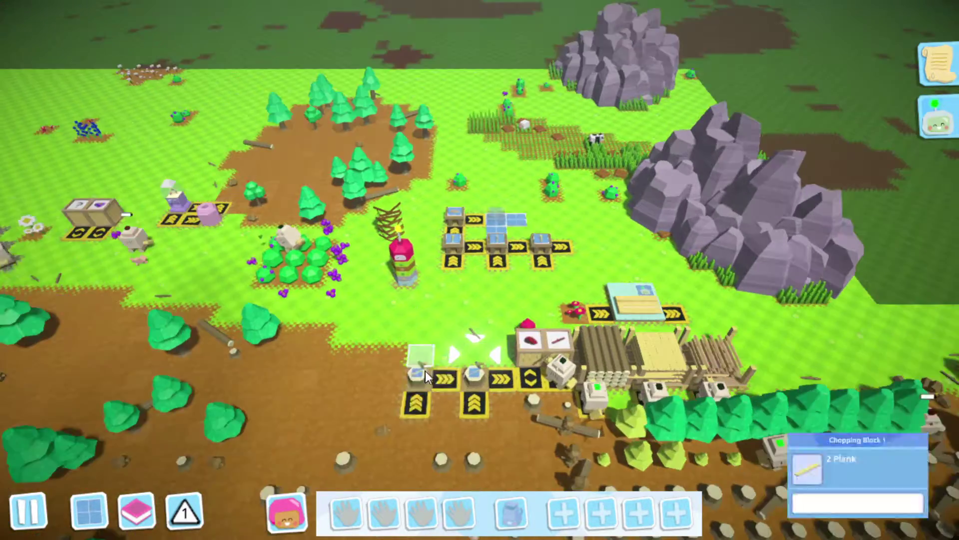
{"action": "key", "text": "a"}
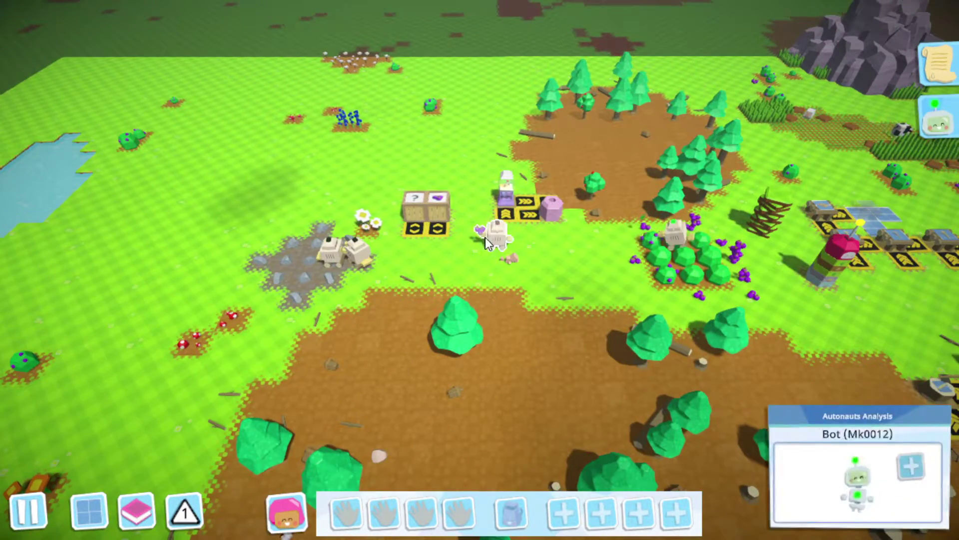
{"action": "scroll", "coordinate": [495, 236], "scroll_direction": "down", "scroll_amount": 2}
{"action": "scroll", "coordinate": [522, 380], "scroll_direction": "down", "scroll_amount": 2}
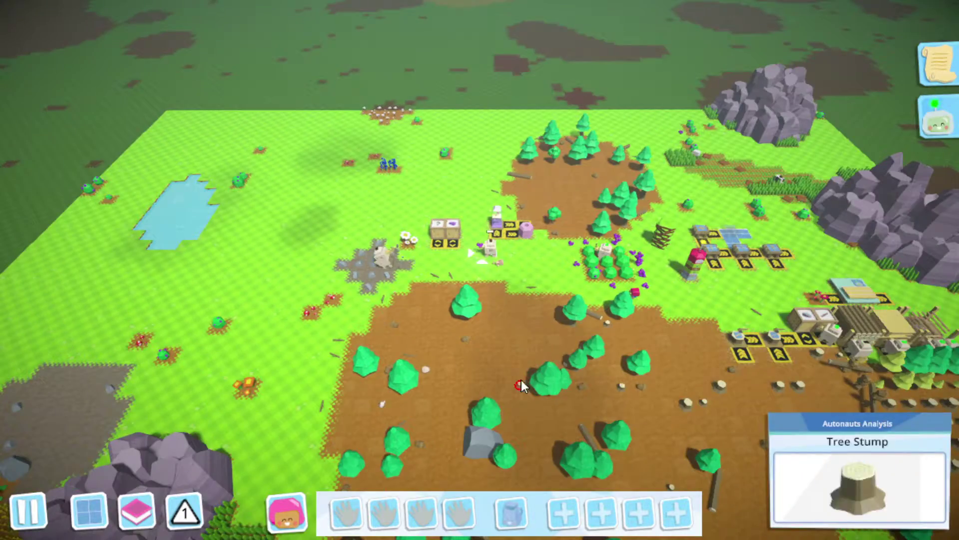
{"action": "scroll", "coordinate": [563, 182], "scroll_direction": "up", "scroll_amount": 2}
{"action": "scroll", "coordinate": [614, 282], "scroll_direction": "up", "scroll_amount": 1}
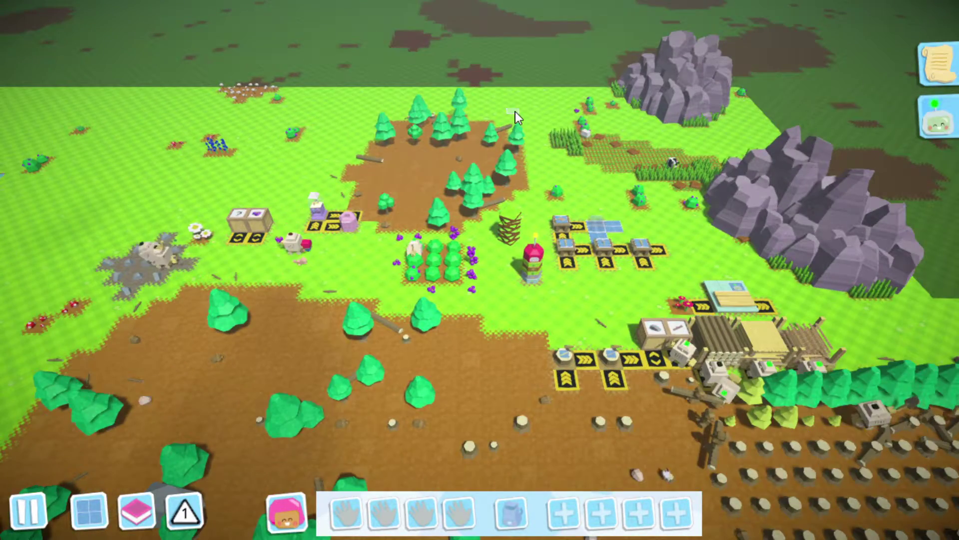
{"action": "key", "text": "a"}
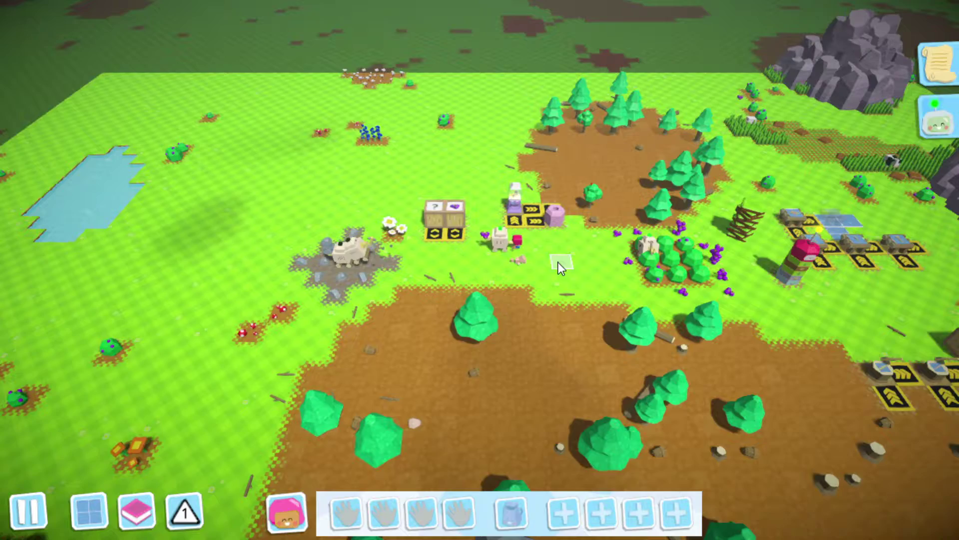
{"action": "key", "text": "d"}
{"action": "scroll", "coordinate": [606, 119], "scroll_direction": "down", "scroll_amount": 2}
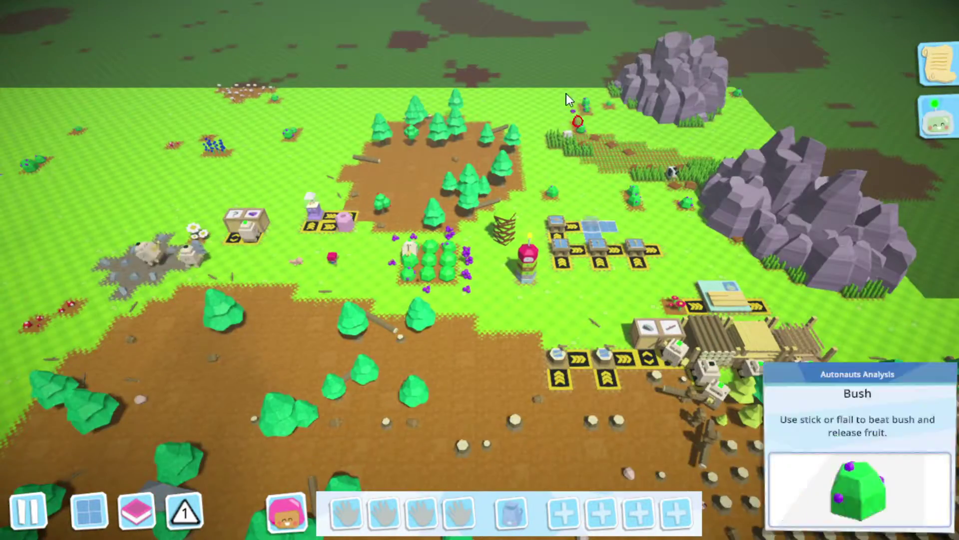
{"action": "key", "text": "s"}
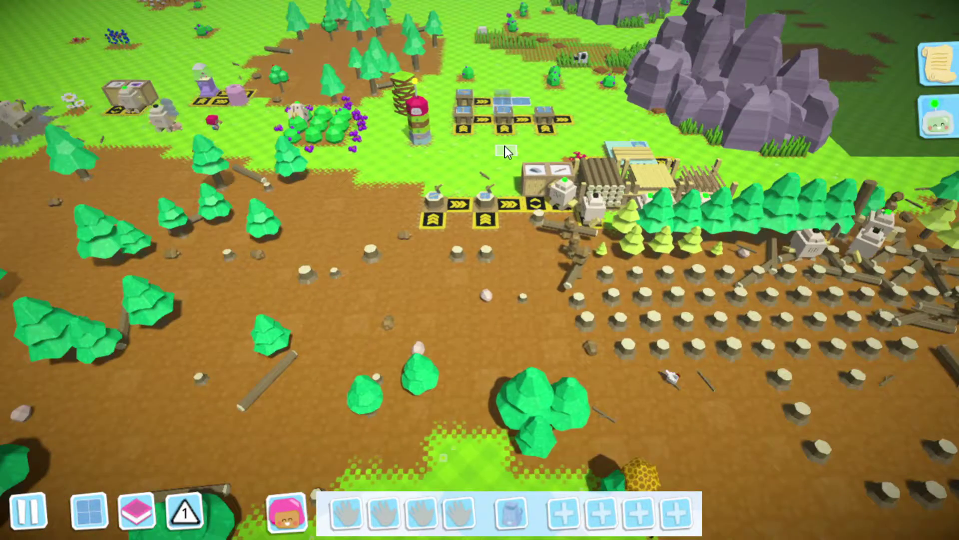
{"action": "key", "text": "w"}
{"action": "scroll", "coordinate": [512, 143], "scroll_direction": "up", "scroll_amount": 3}
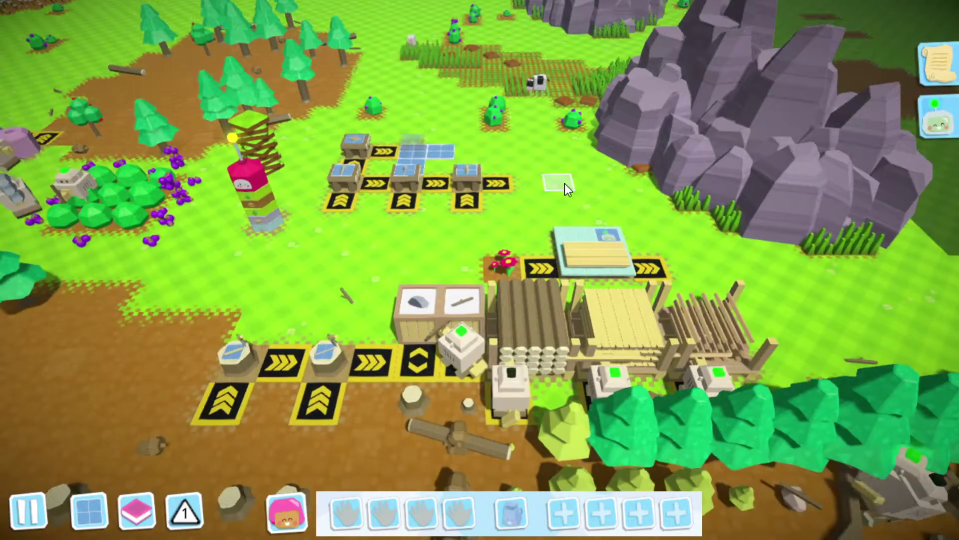
{"action": "key", "text": "a"}
{"action": "scroll", "coordinate": [557, 188], "scroll_direction": "down", "scroll_amount": 3}
{"action": "scroll", "coordinate": [554, 190], "scroll_direction": "up", "scroll_amount": 3}
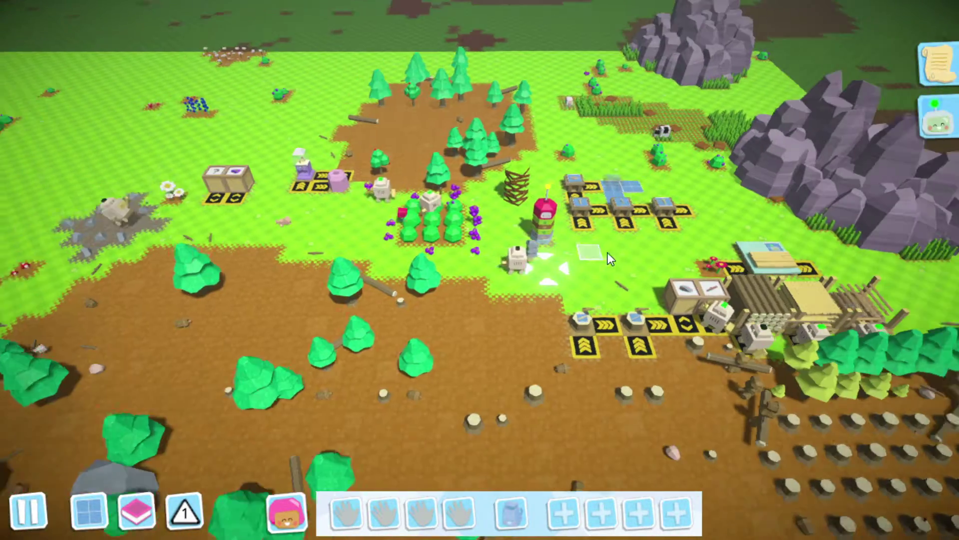
{"action": "scroll", "coordinate": [608, 253], "scroll_direction": "up", "scroll_amount": 3}
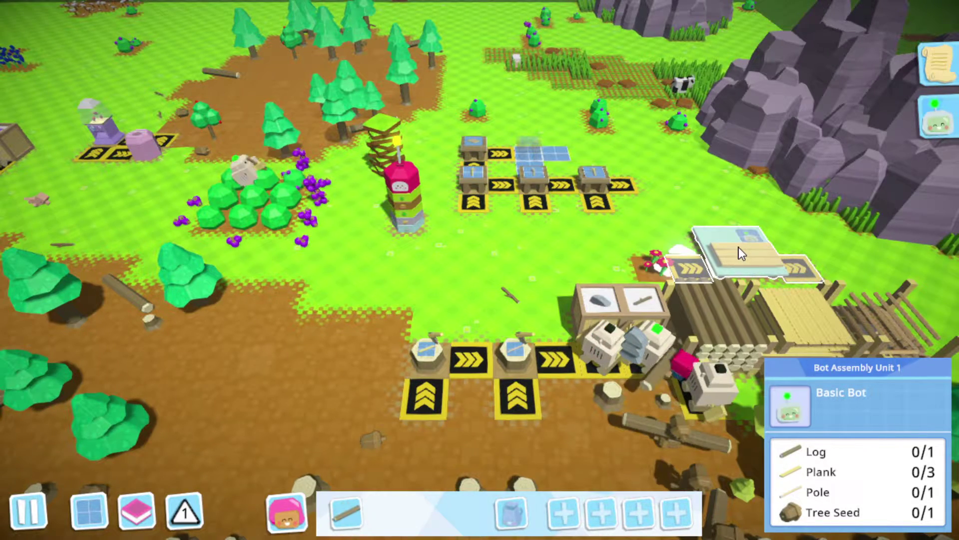
{"action": "scroll", "coordinate": [616, 181], "scroll_direction": "down", "scroll_amount": 2}
{"action": "mouse_move", "coordinate": [749, 316]}
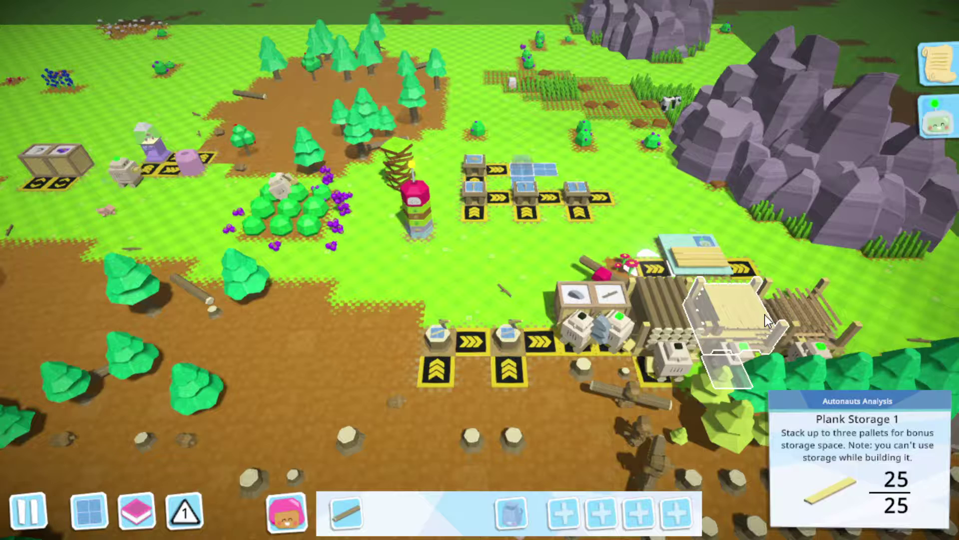
{"action": "scroll", "coordinate": [747, 322], "scroll_direction": "up", "scroll_amount": 1}
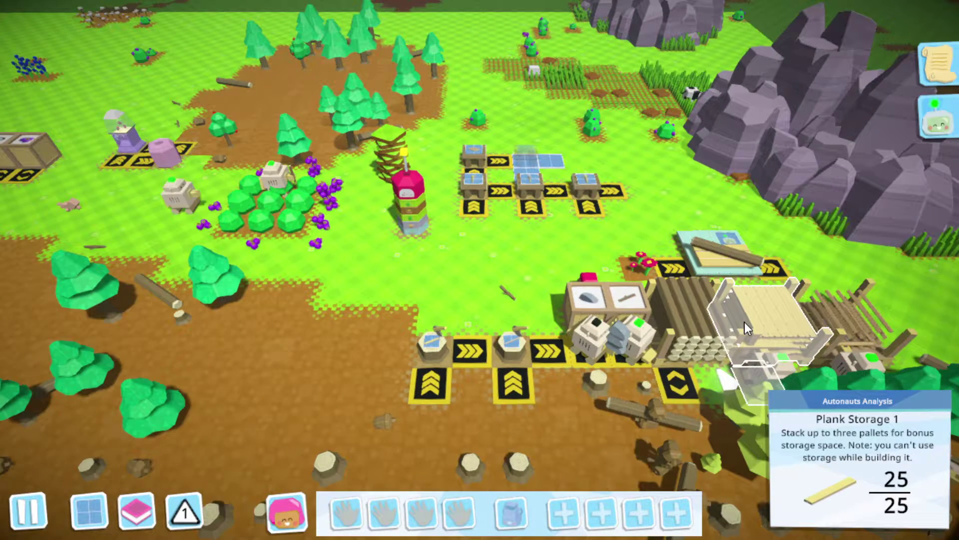
Deliver planks and a pole to the Bot Assembly Unit, then pick up a tree seed
{"action": "left_click", "coordinate": [744, 321]}
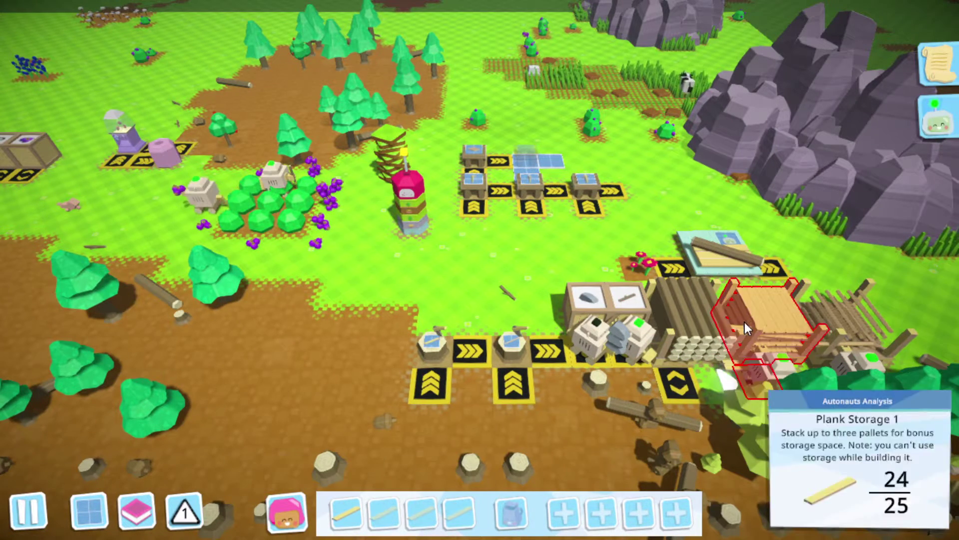
{"action": "scroll", "coordinate": [744, 322], "scroll_direction": "down", "scroll_amount": 2}
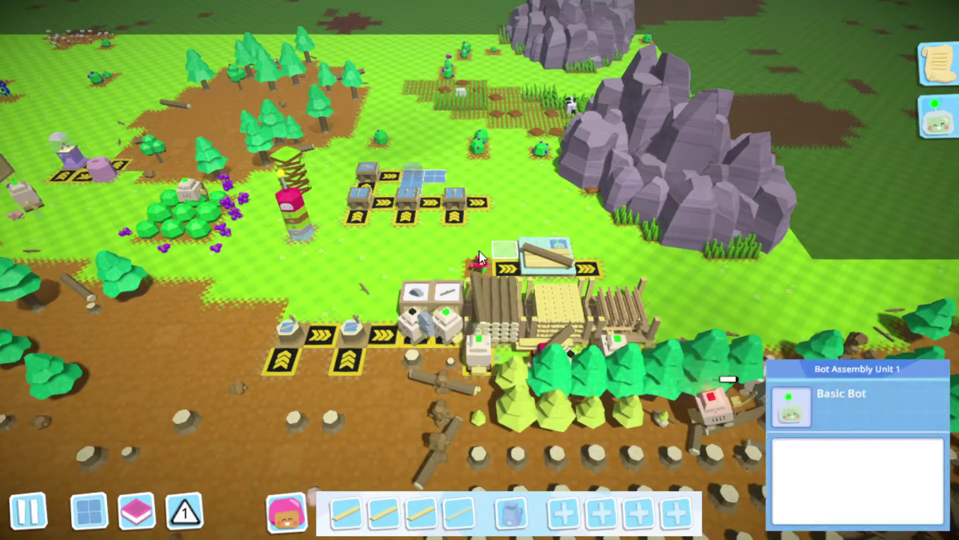
{"action": "left_click", "coordinate": [558, 255]}
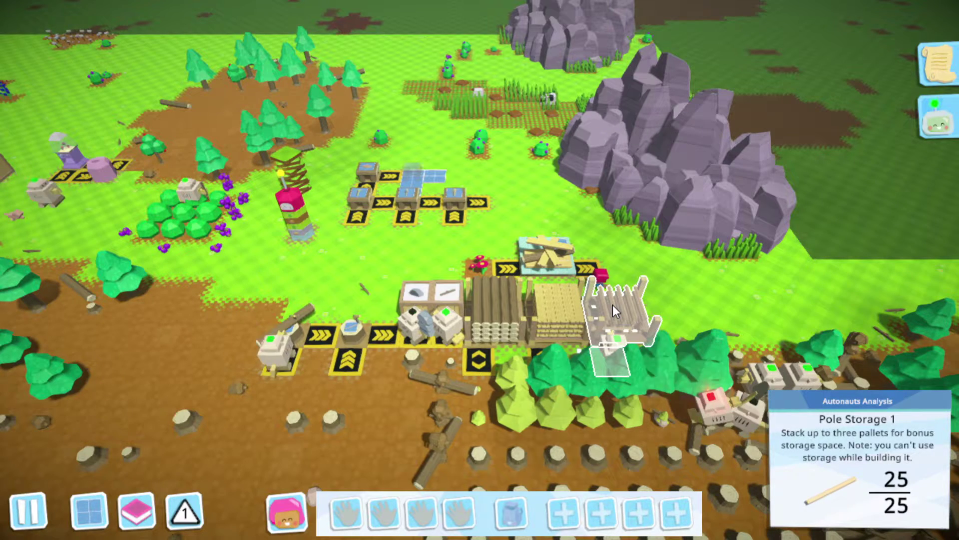
{"action": "left_click", "coordinate": [601, 299]}
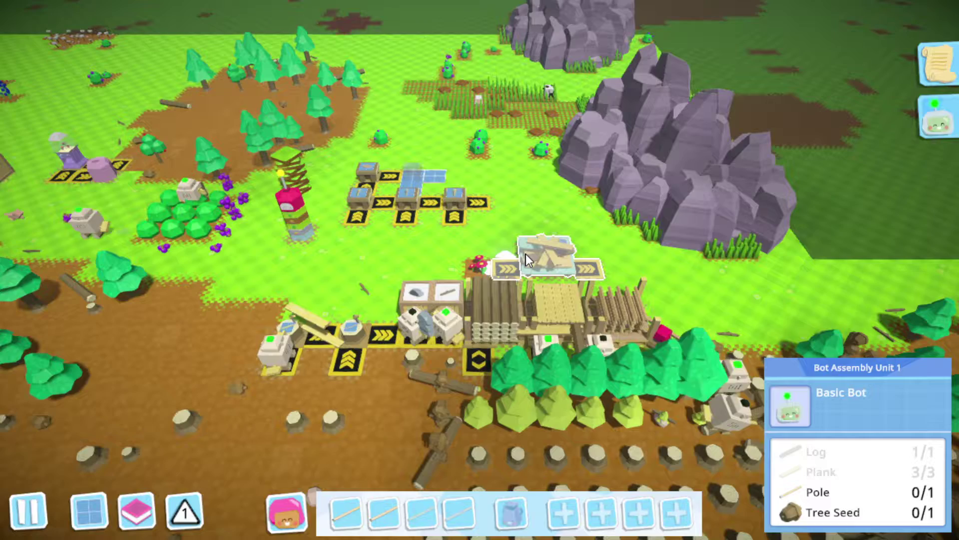
{"action": "mouse_move", "coordinate": [546, 254]}
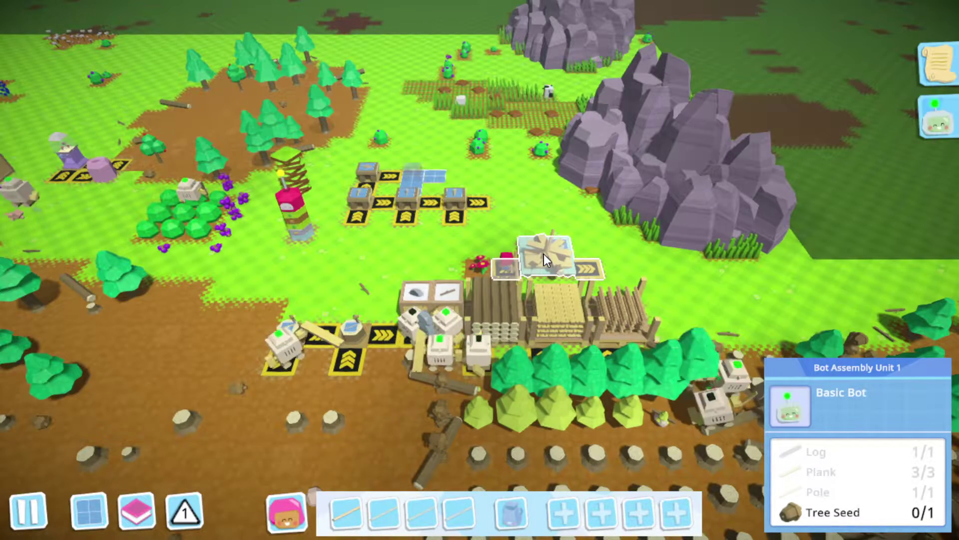
{"action": "scroll", "coordinate": [552, 260], "scroll_direction": "up", "scroll_amount": 2}
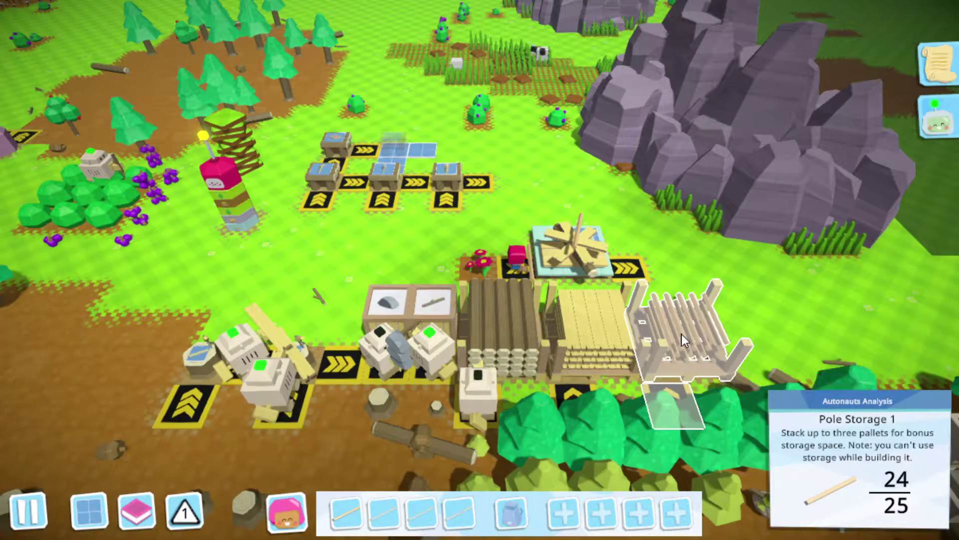
{"action": "scroll", "coordinate": [694, 339], "scroll_direction": "down", "scroll_amount": 2}
{"action": "scroll", "coordinate": [637, 271], "scroll_direction": "down", "scroll_amount": 2}
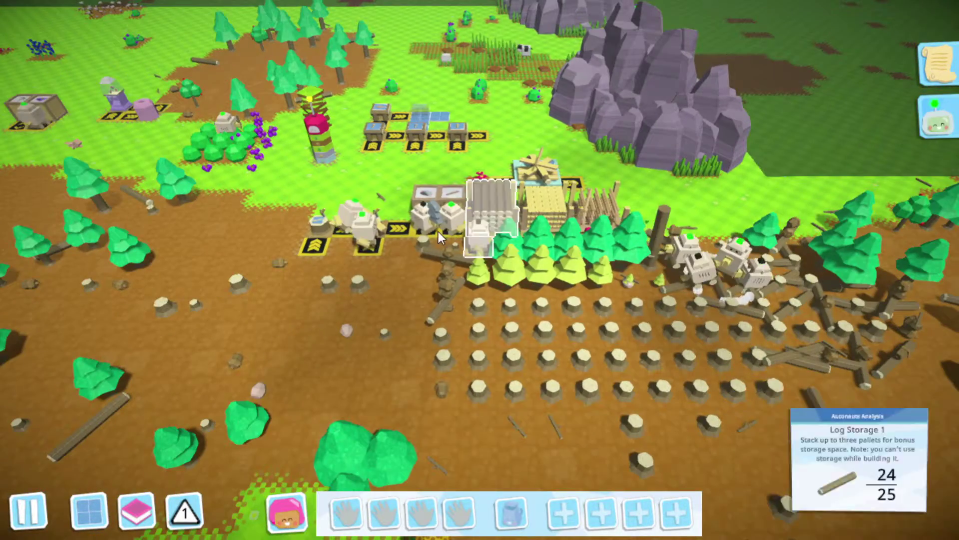
{"action": "left_click", "coordinate": [452, 275]}
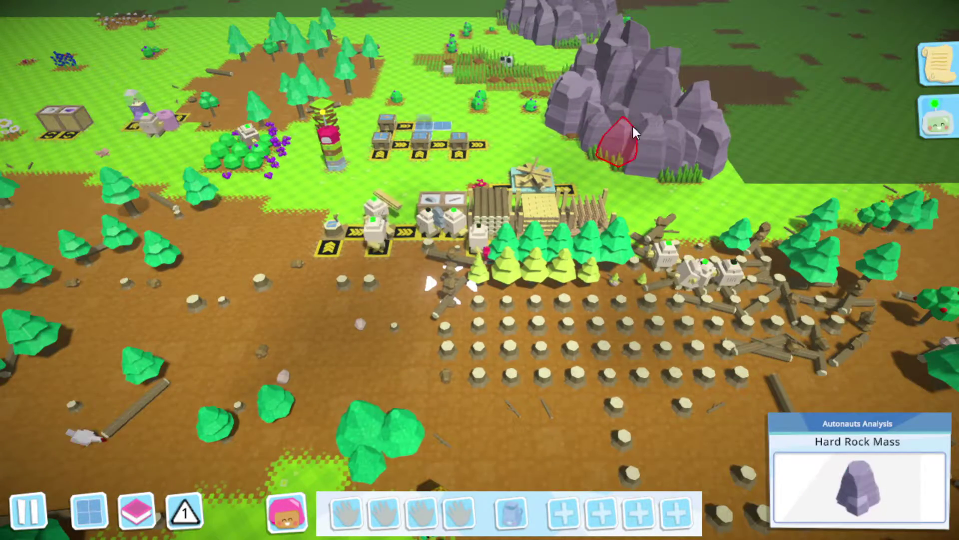
{"action": "scroll", "coordinate": [556, 140], "scroll_direction": "up", "scroll_amount": 1}
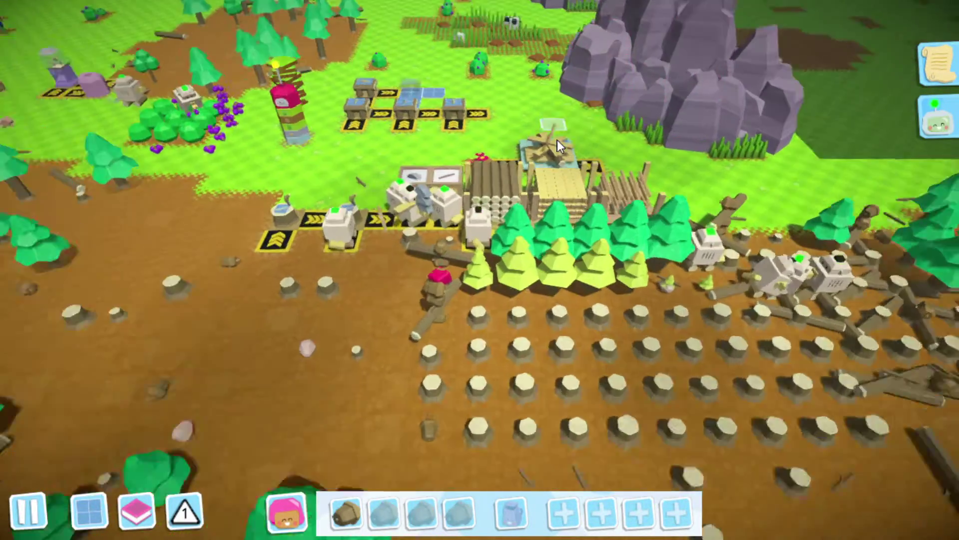
{"action": "scroll", "coordinate": [557, 139], "scroll_direction": "up", "scroll_amount": 2}
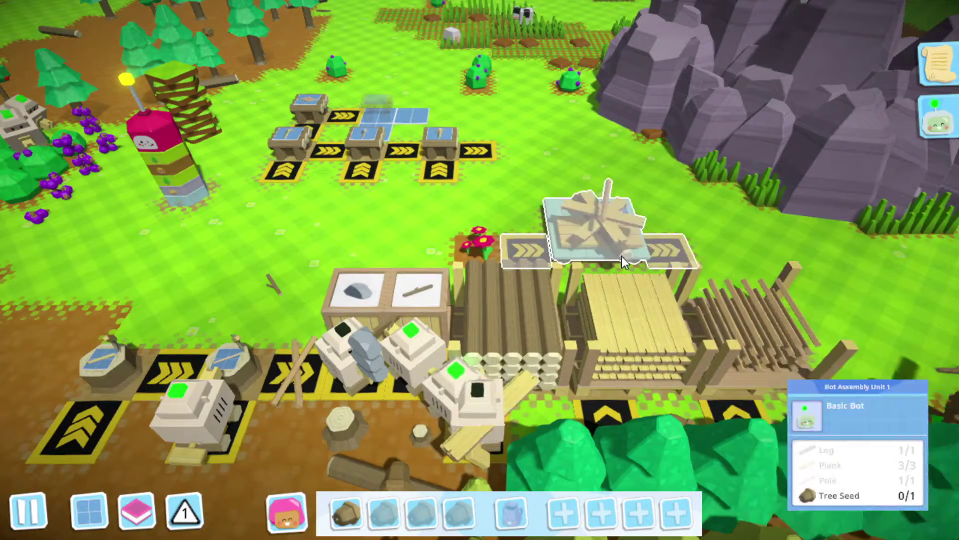
{"action": "scroll", "coordinate": [572, 225], "scroll_direction": "down", "scroll_amount": 3}
{"action": "scroll", "coordinate": [503, 245], "scroll_direction": "down", "scroll_amount": 2}
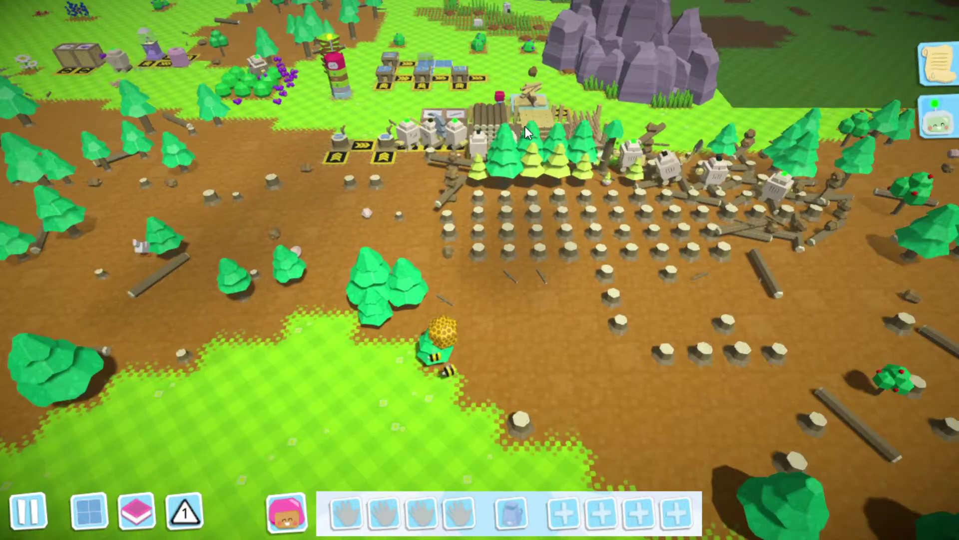
{"action": "scroll", "coordinate": [600, 171], "scroll_direction": "up", "scroll_amount": 1}
{"action": "scroll", "coordinate": [599, 176], "scroll_direction": "up", "scroll_amount": 1}
{"action": "scroll", "coordinate": [492, 401], "scroll_direction": "down", "scroll_amount": 1}
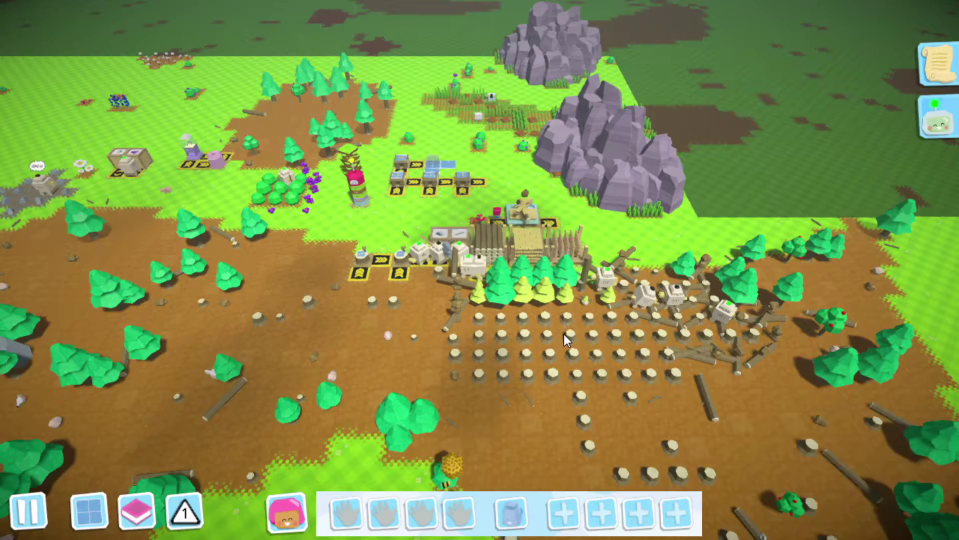
{"action": "scroll", "coordinate": [687, 291], "scroll_direction": "up", "scroll_amount": 3}
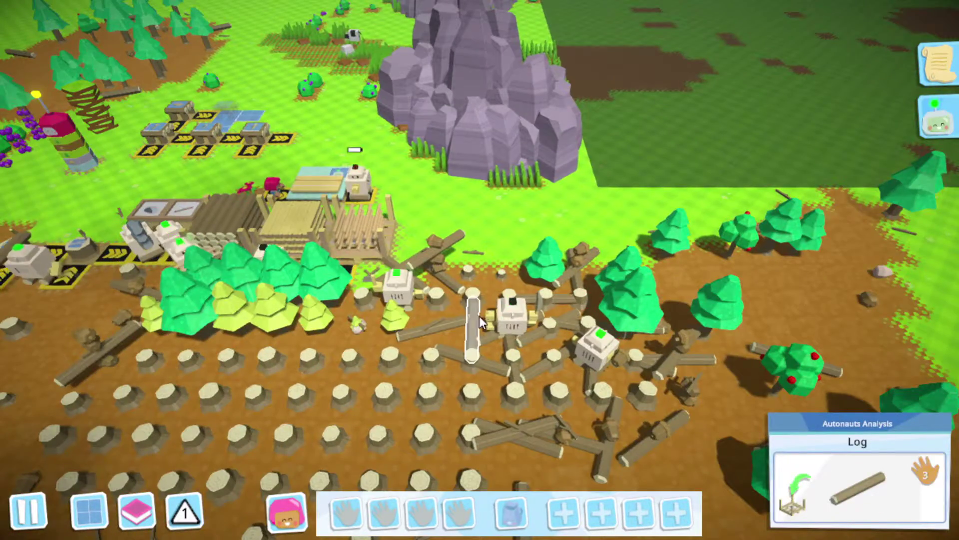
{"action": "key", "text": "w"}
{"action": "scroll", "coordinate": [390, 306], "scroll_direction": "down", "scroll_amount": 1}
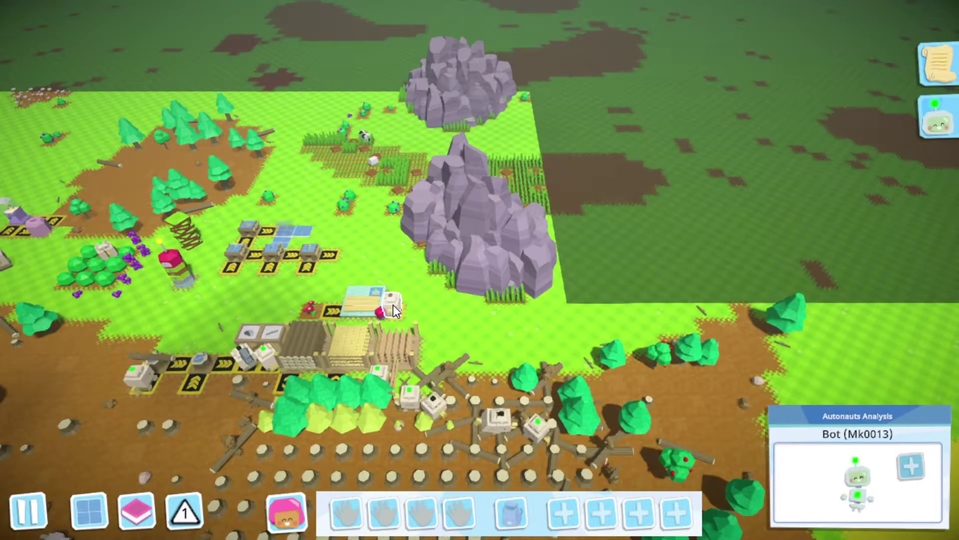
Start recording for bot Mk0013 and rename it Feed Berries
{"action": "left_click", "coordinate": [394, 322]}
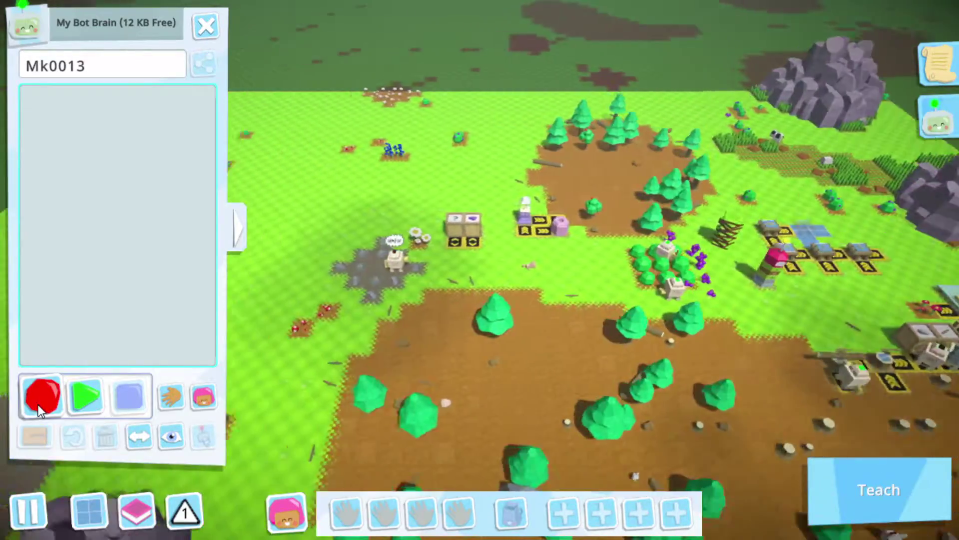
{"action": "left_click", "coordinate": [42, 397]}
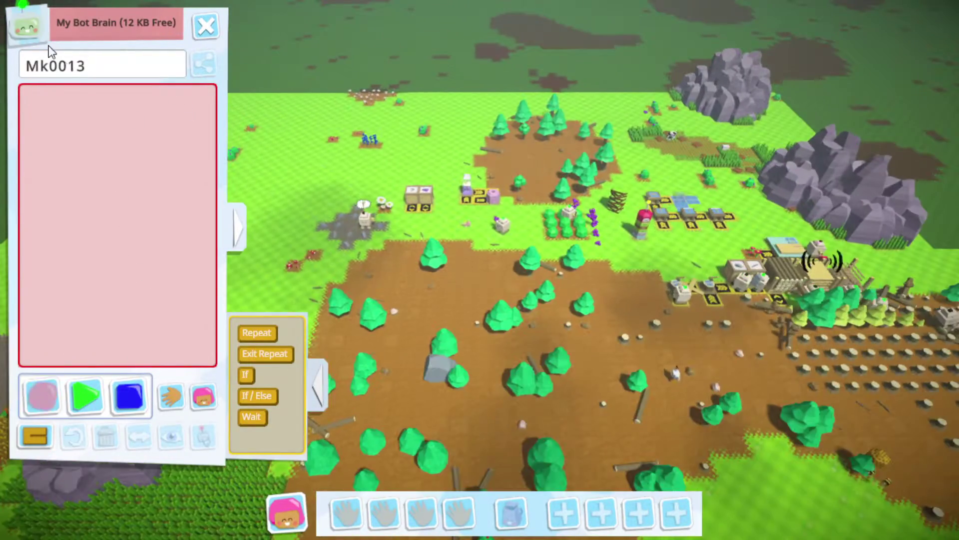
{"action": "left_click", "coordinate": [72, 66]}
{"action": "type", "text": "Feed Berries"}
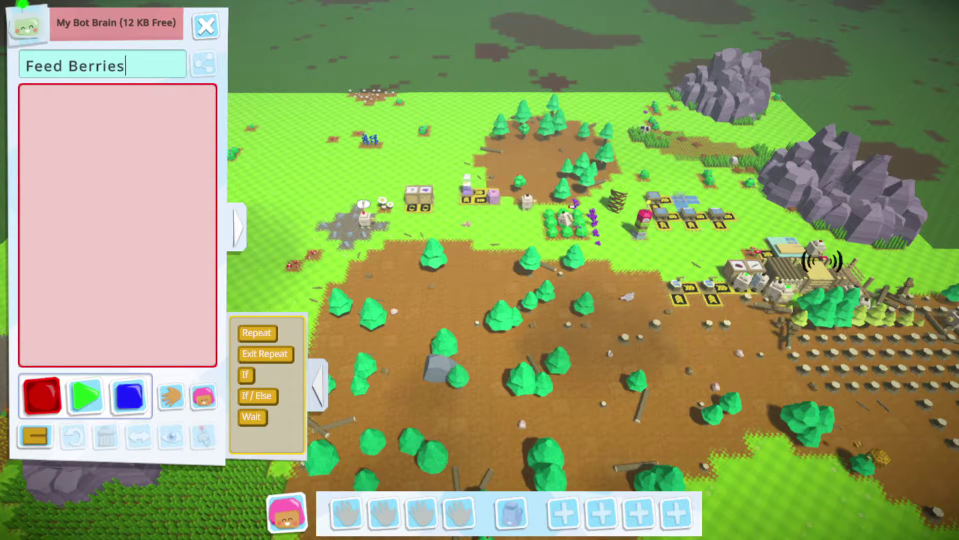
{"action": "key", "text": "Return"}
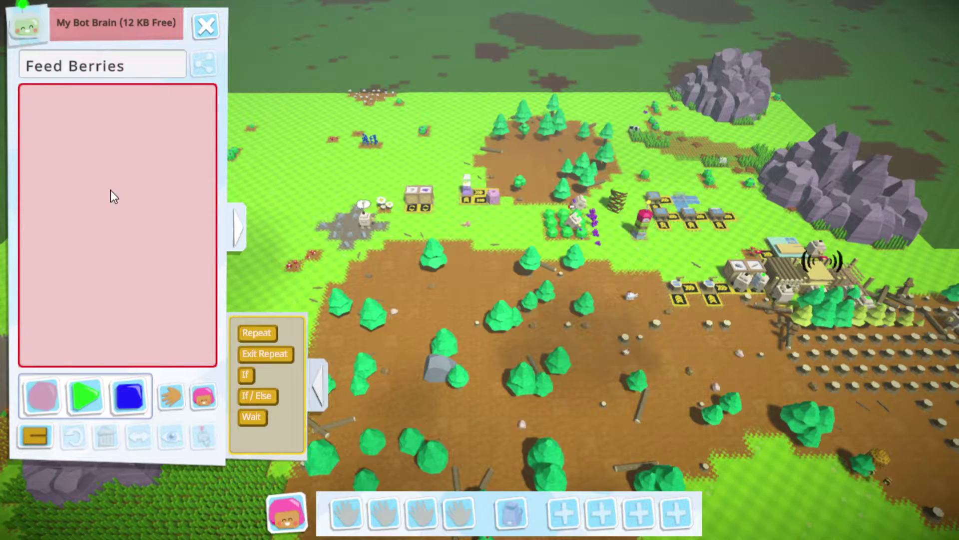
{"action": "scroll", "coordinate": [414, 212], "scroll_direction": "up", "scroll_amount": 3}
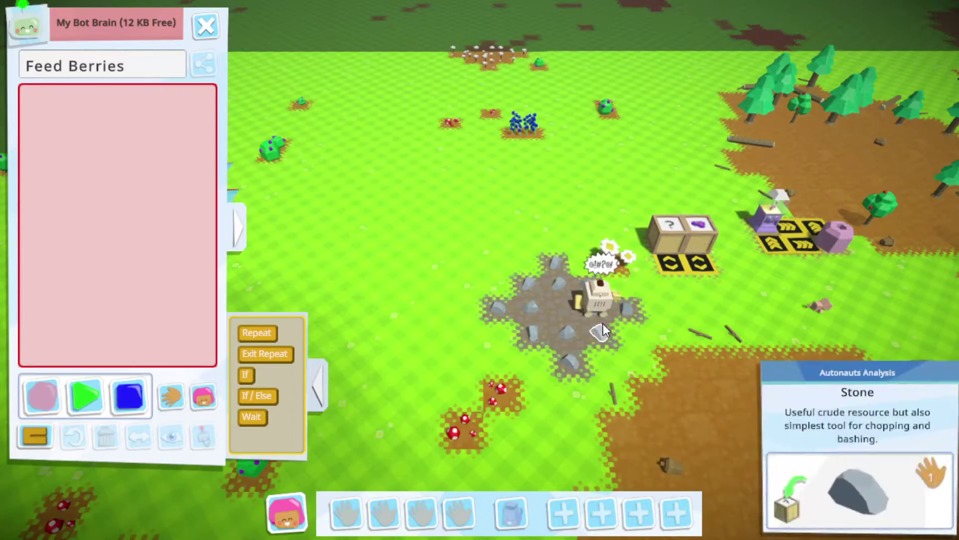
Record fetching berries from Berries Storage 1 to feed the colonist, looped forever, and run it
{"action": "left_click", "coordinate": [676, 246]}
{"action": "scroll", "coordinate": [675, 247], "scroll_direction": "down", "scroll_amount": 5}
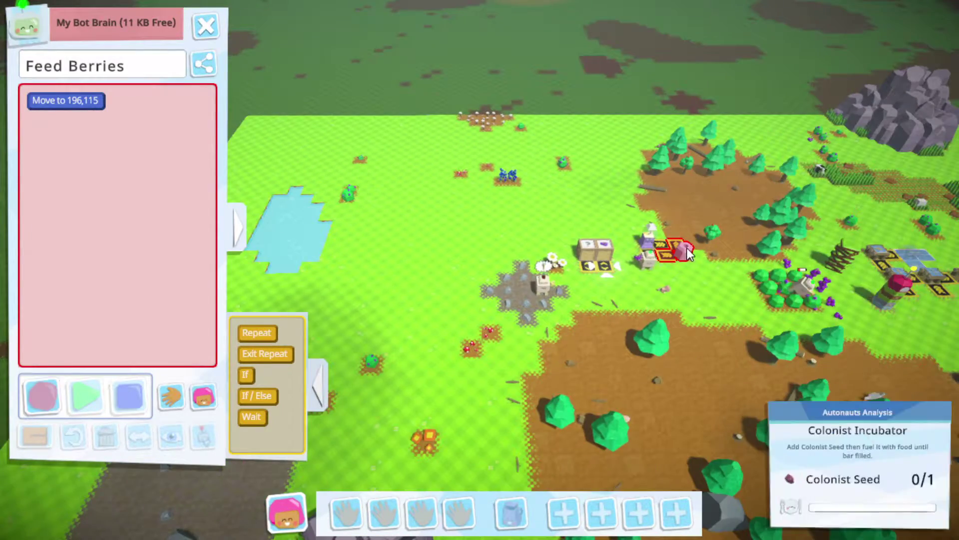
{"action": "scroll", "coordinate": [676, 247], "scroll_direction": "up", "scroll_amount": 3}
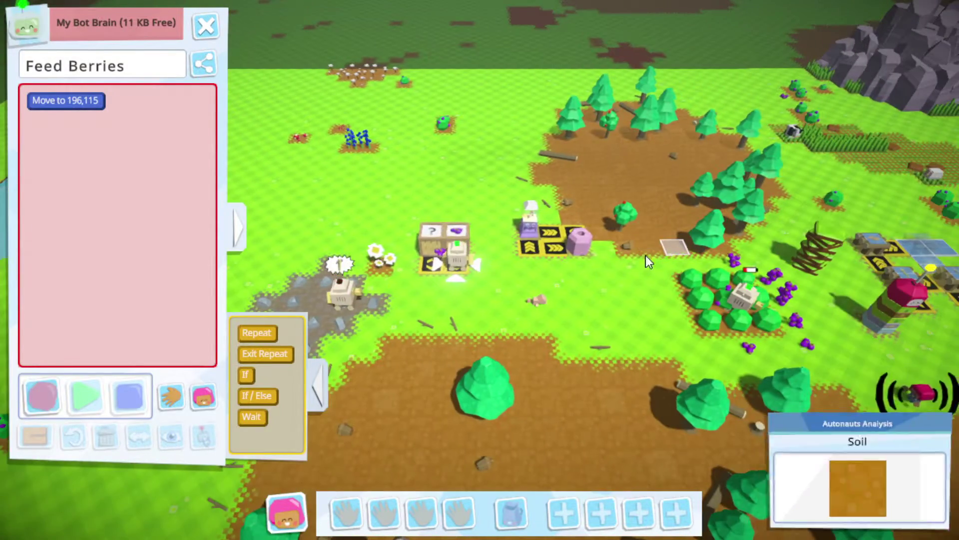
{"action": "left_click", "coordinate": [541, 295]}
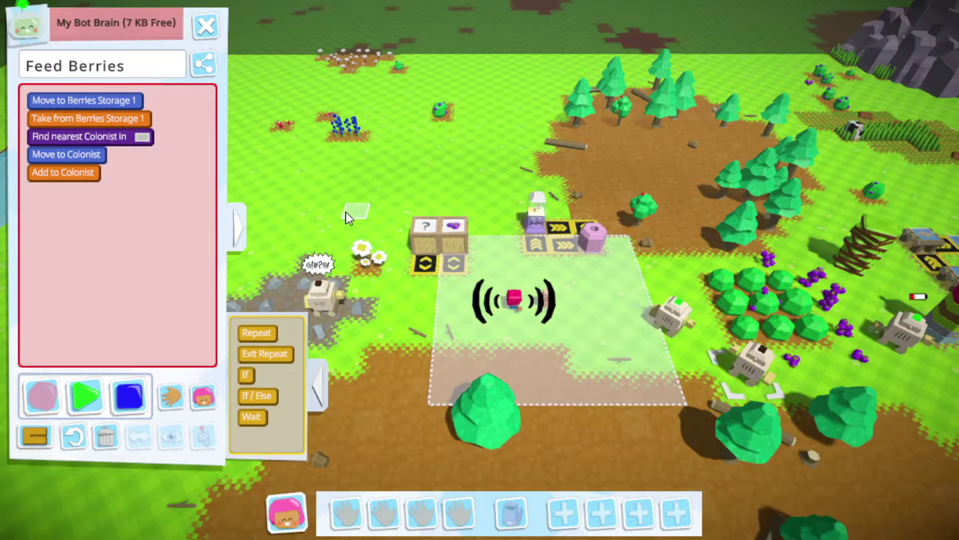
{"action": "scroll", "coordinate": [354, 248], "scroll_direction": "up", "scroll_amount": 1}
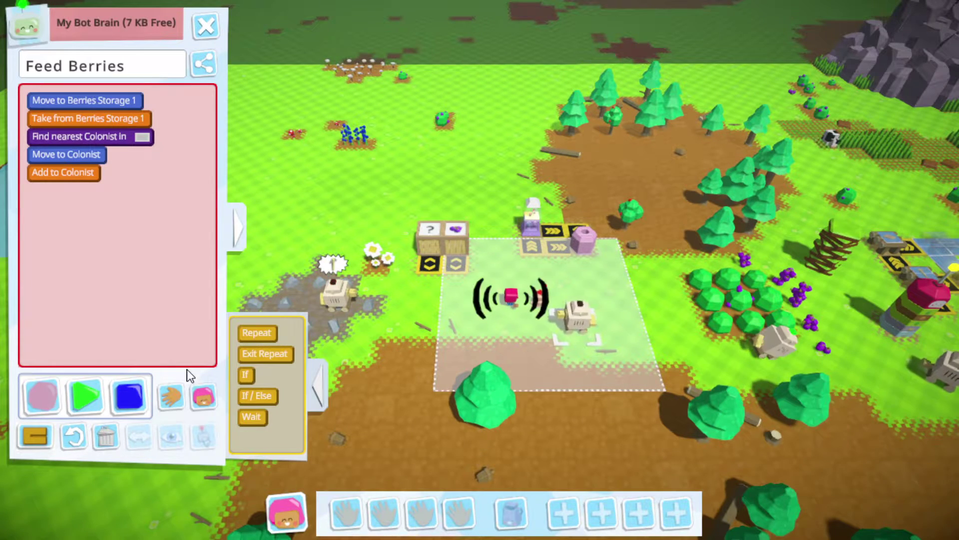
{"action": "left_click", "coordinate": [68, 436]}
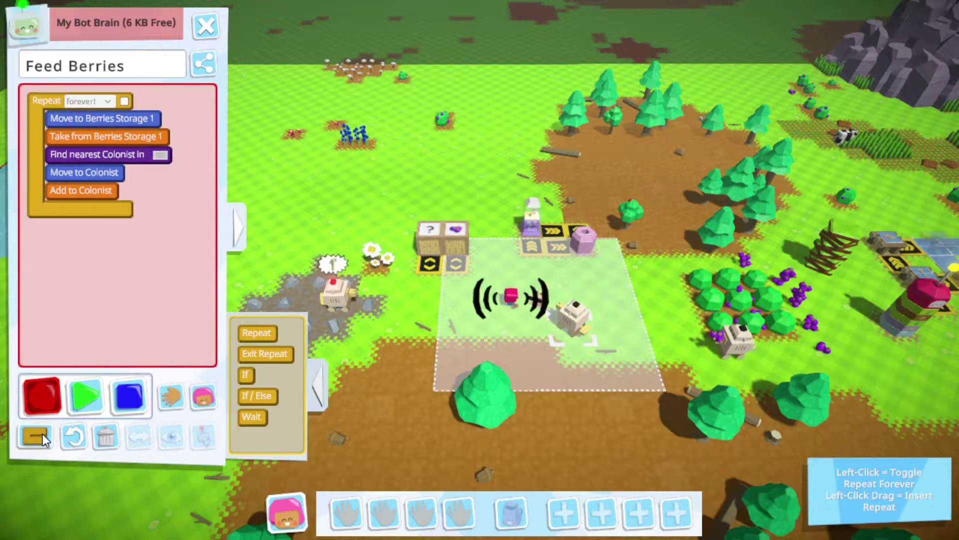
{"action": "left_click", "coordinate": [79, 378]}
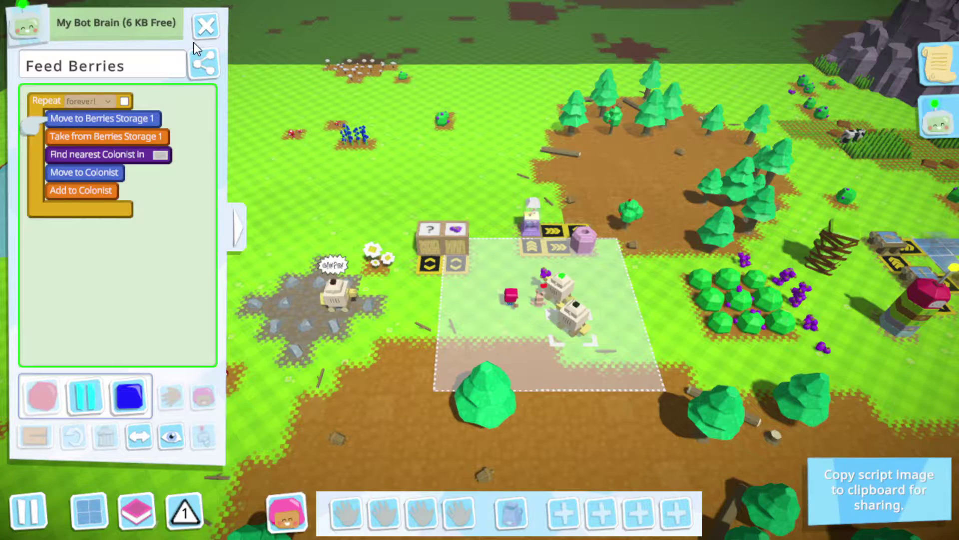
Carry a stone from Stone Storage to the Crude Workbench set to make a Crude Axe
{"action": "left_click", "coordinate": [202, 23]}
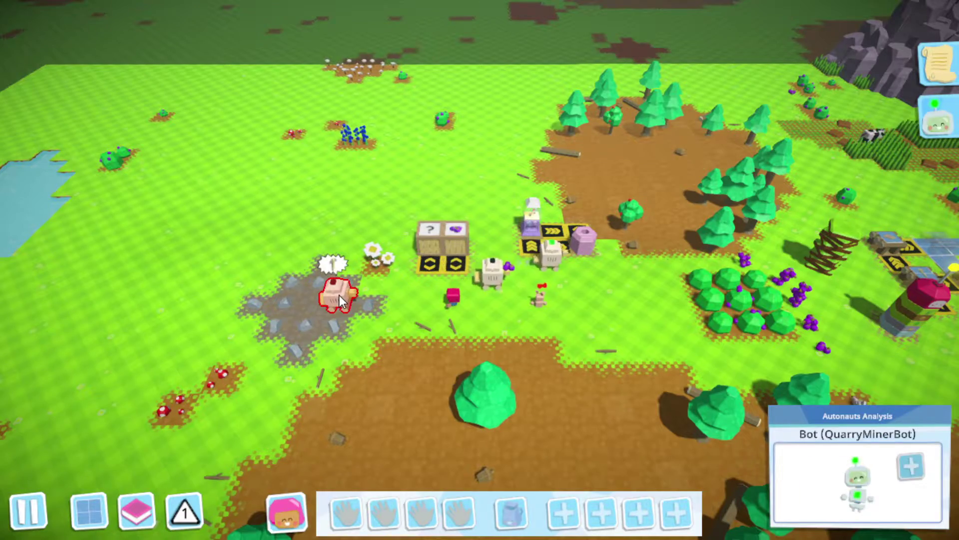
{"action": "key", "text": "d"}
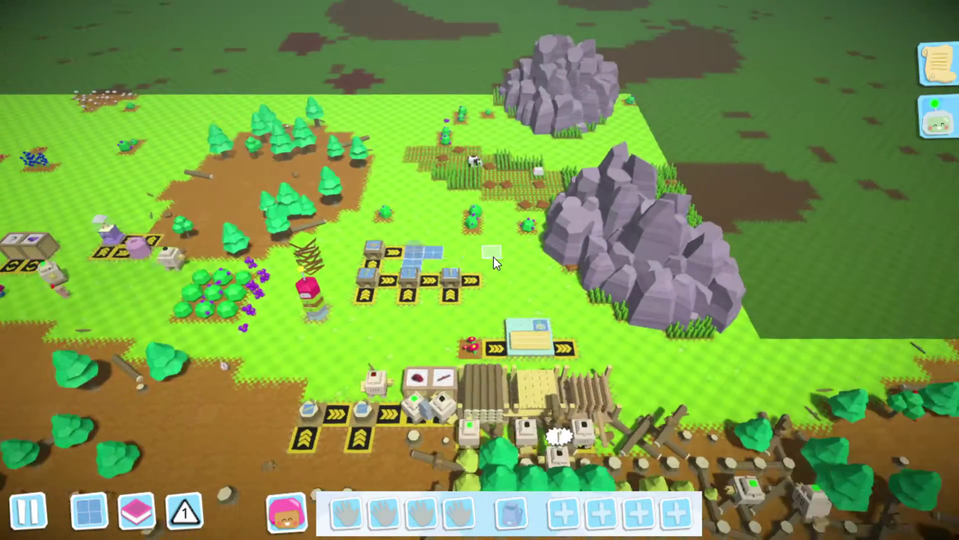
{"action": "key", "text": "s"}
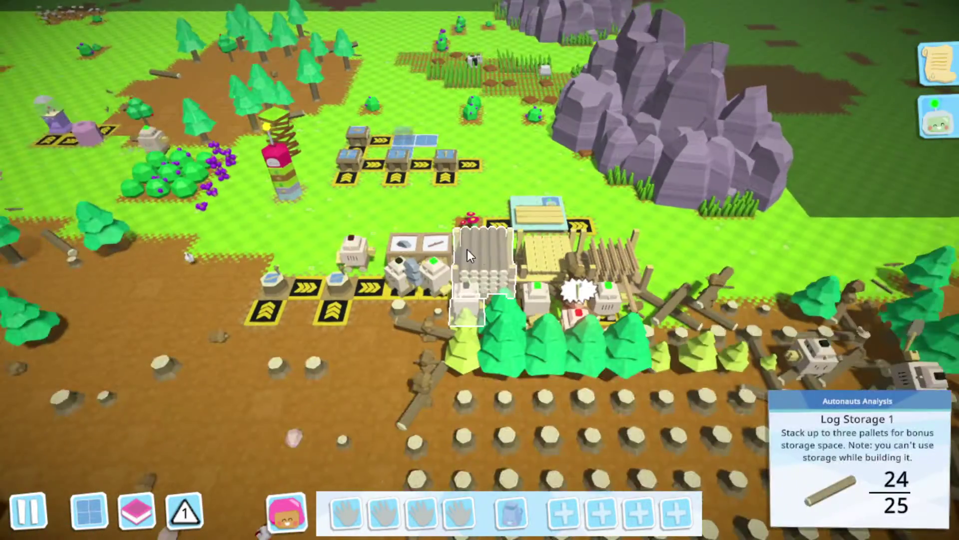
{"action": "scroll", "coordinate": [467, 249], "scroll_direction": "up", "scroll_amount": 3}
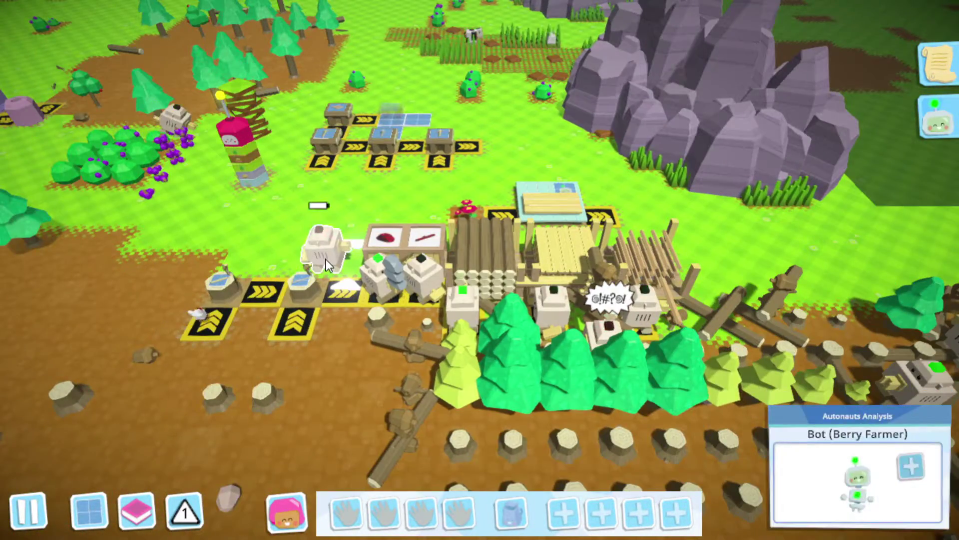
{"action": "scroll", "coordinate": [401, 296], "scroll_direction": "down", "scroll_amount": 5}
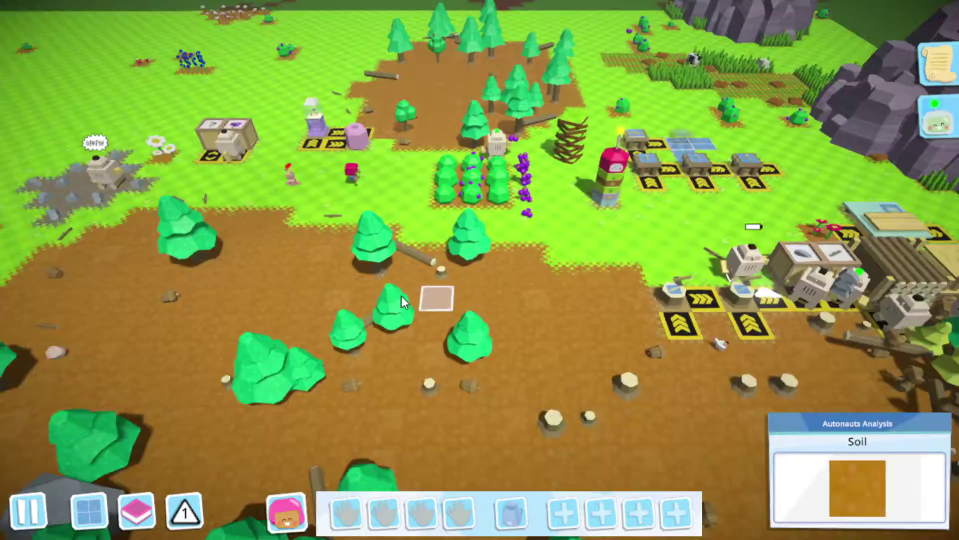
{"action": "scroll", "coordinate": [401, 209], "scroll_direction": "down", "scroll_amount": 5}
{"action": "scroll", "coordinate": [420, 209], "scroll_direction": "down", "scroll_amount": 3}
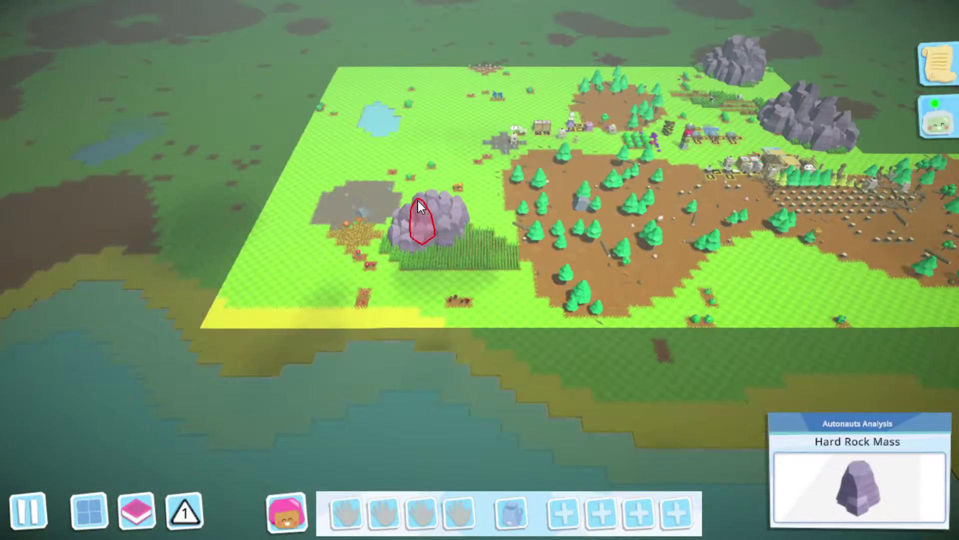
{"action": "key", "text": "d"}
{"action": "scroll", "coordinate": [417, 201], "scroll_direction": "up", "scroll_amount": 5}
{"action": "scroll", "coordinate": [422, 201], "scroll_direction": "up", "scroll_amount": 4}
{"action": "scroll", "coordinate": [422, 200], "scroll_direction": "up", "scroll_amount": 2}
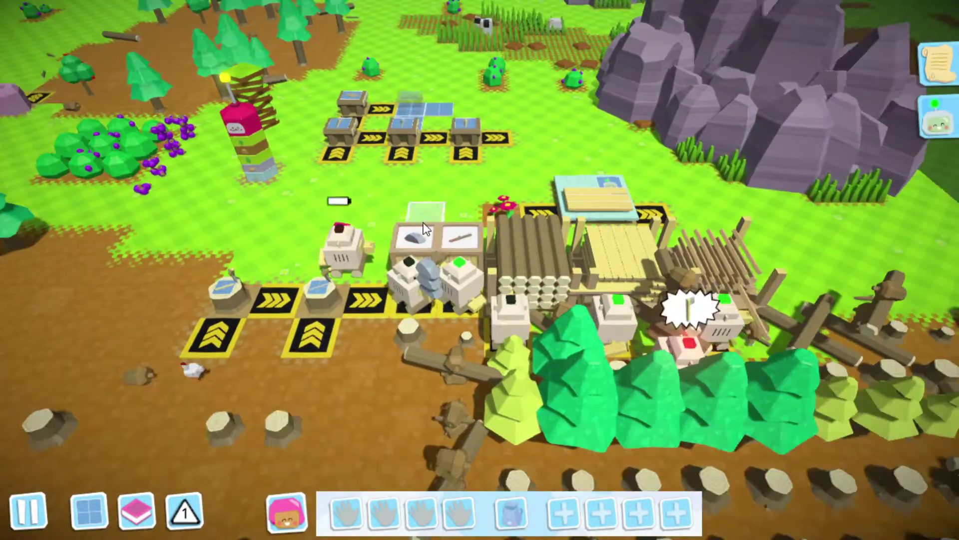
{"action": "scroll", "coordinate": [409, 241], "scroll_direction": "up", "scroll_amount": 1}
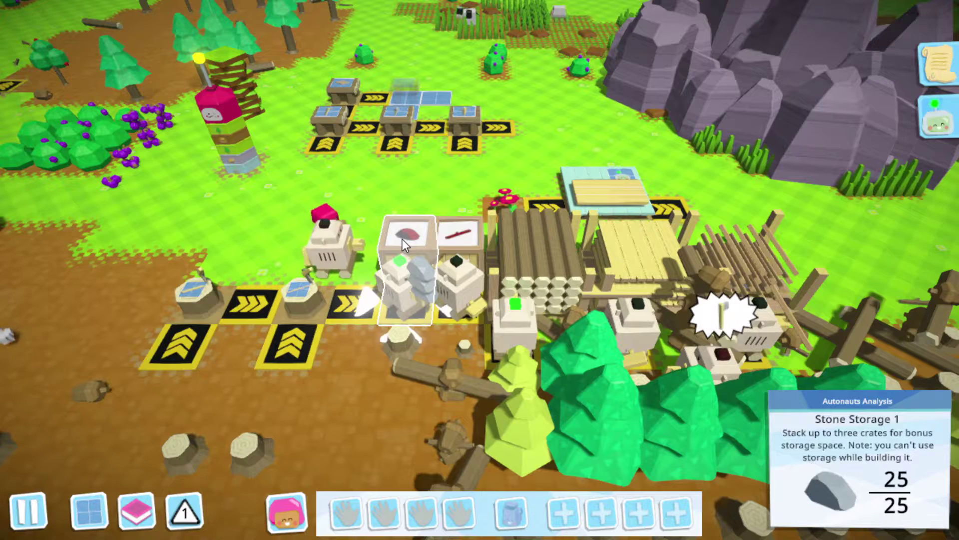
{"action": "left_click", "coordinate": [403, 239]}
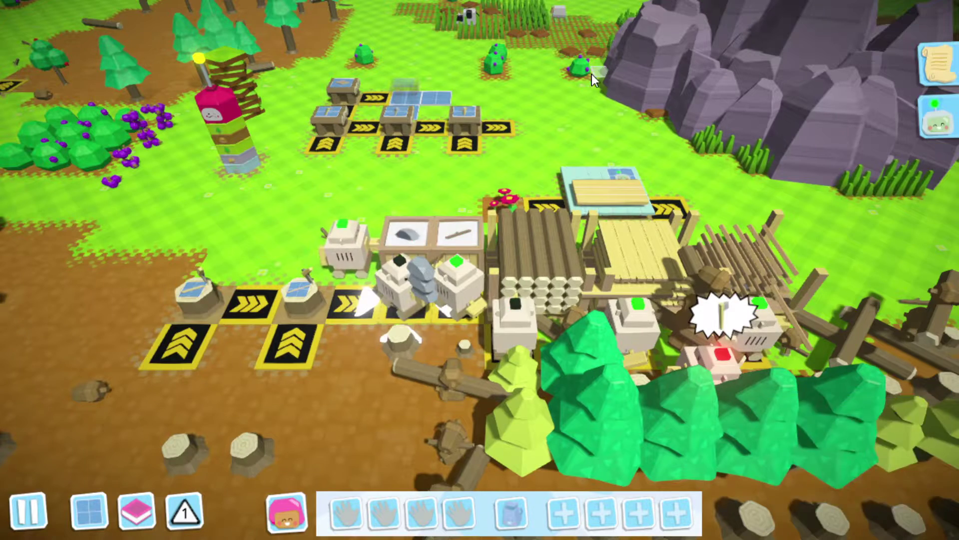
{"action": "left_click", "coordinate": [478, 214]}
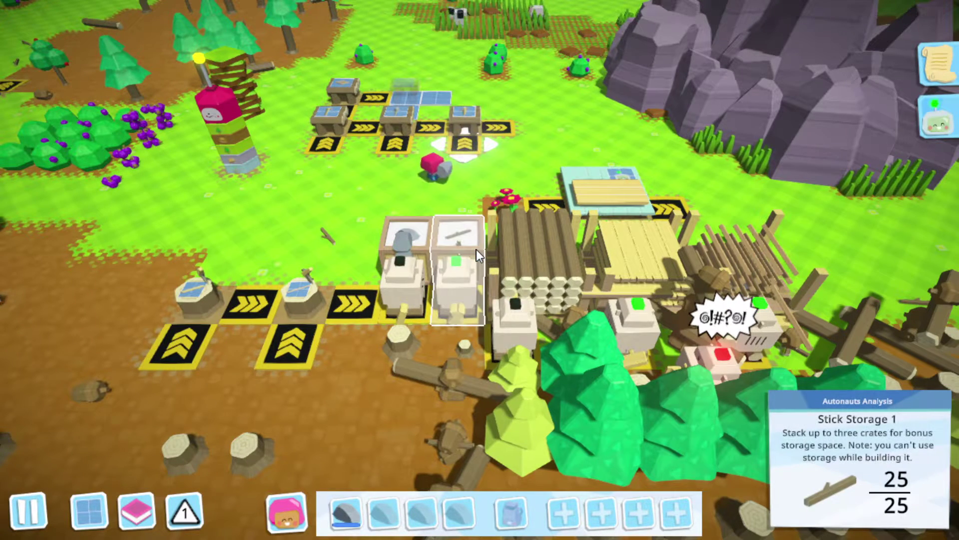
{"action": "left_click", "coordinate": [476, 109]}
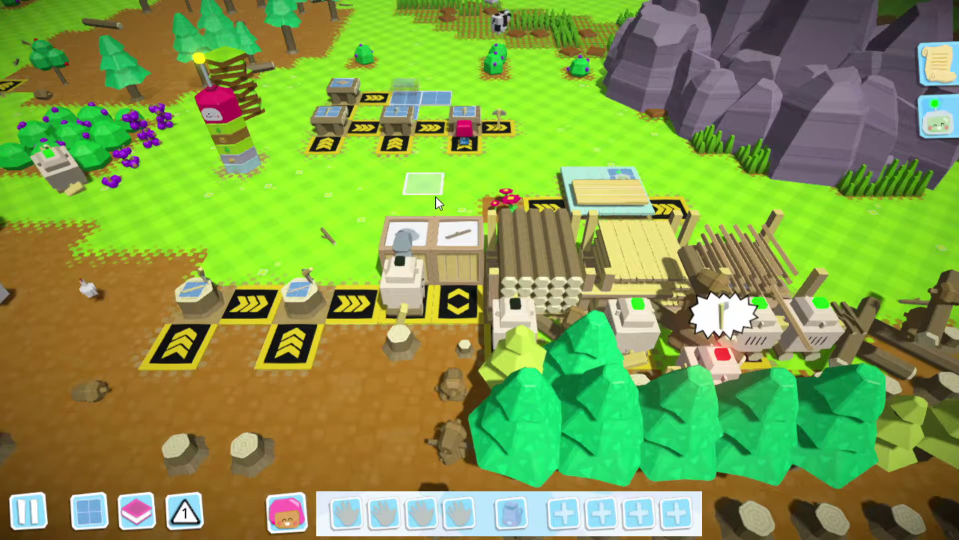
{"action": "left_click", "coordinate": [417, 251]}
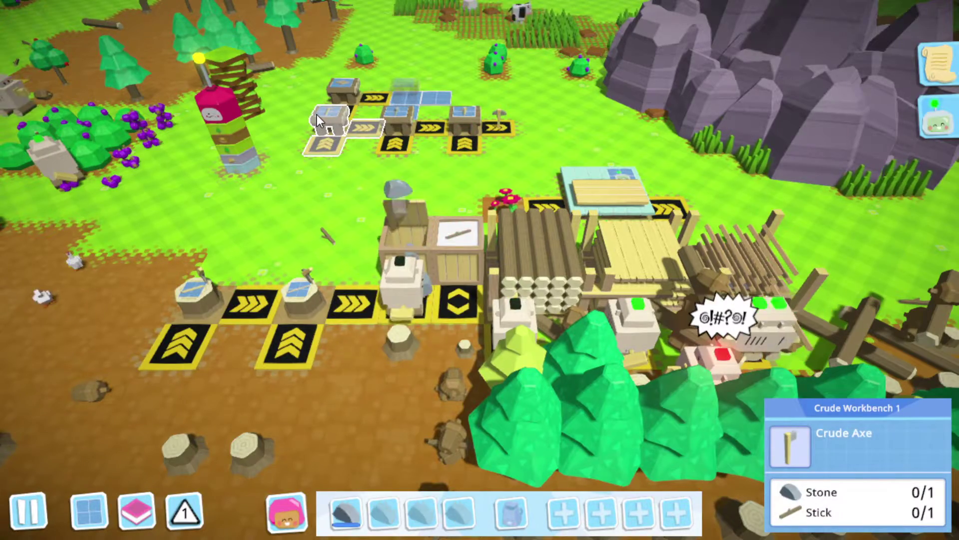
Hand off the crafted crude axe and walk the colonist back to a grass tile near storage
{"action": "key", "text": "a"}
{"action": "scroll", "coordinate": [370, 354], "scroll_direction": "down", "scroll_amount": 3}
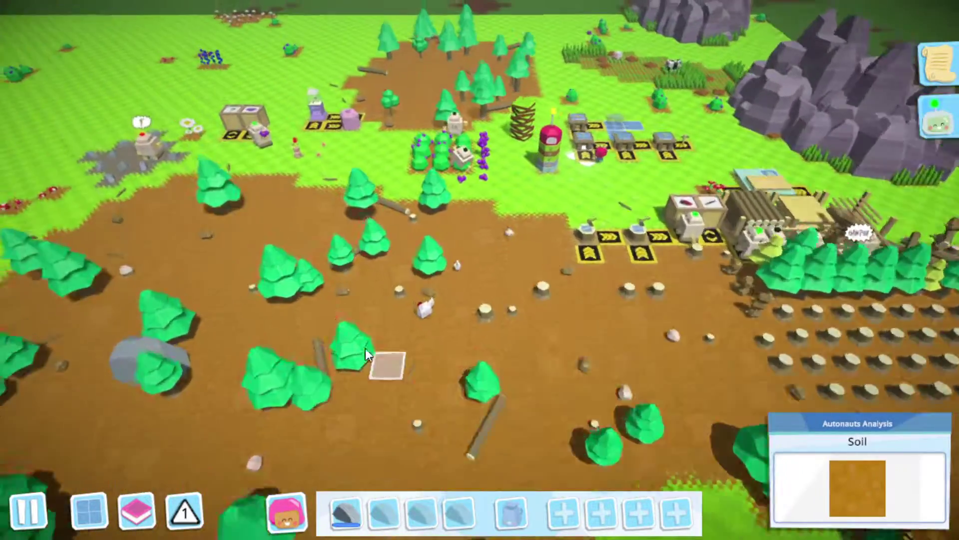
{"action": "scroll", "coordinate": [370, 353], "scroll_direction": "down", "scroll_amount": 2}
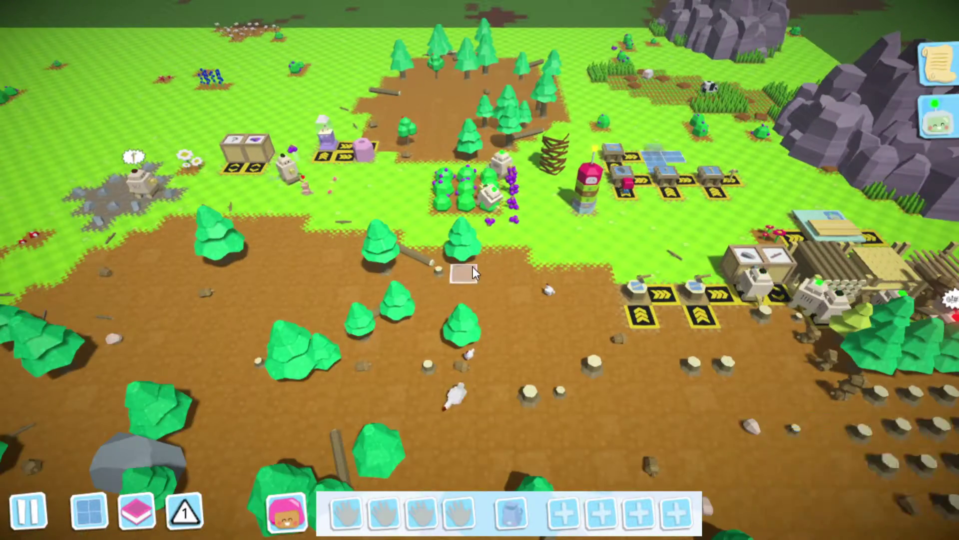
{"action": "scroll", "coordinate": [473, 268], "scroll_direction": "down", "scroll_amount": 2}
{"action": "scroll", "coordinate": [473, 284], "scroll_direction": "down", "scroll_amount": 2}
{"action": "scroll", "coordinate": [443, 275], "scroll_direction": "down", "scroll_amount": 2}
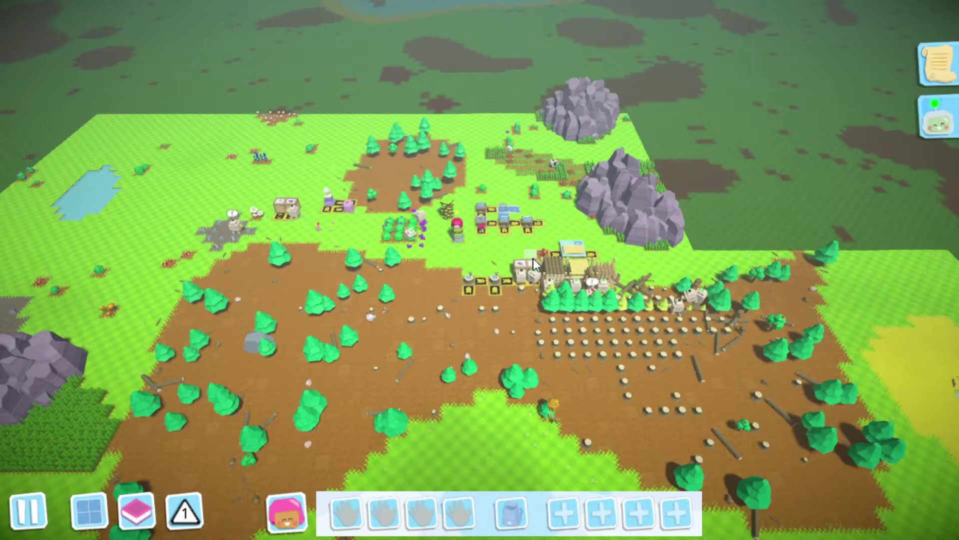
{"action": "scroll", "coordinate": [534, 266], "scroll_direction": "up", "scroll_amount": 3}
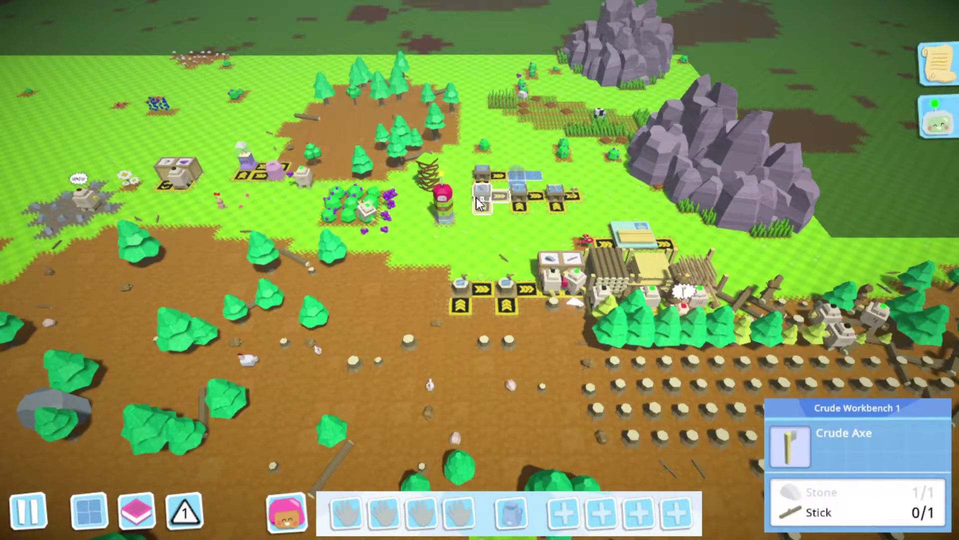
{"action": "scroll", "coordinate": [490, 97], "scroll_direction": "up", "scroll_amount": 3}
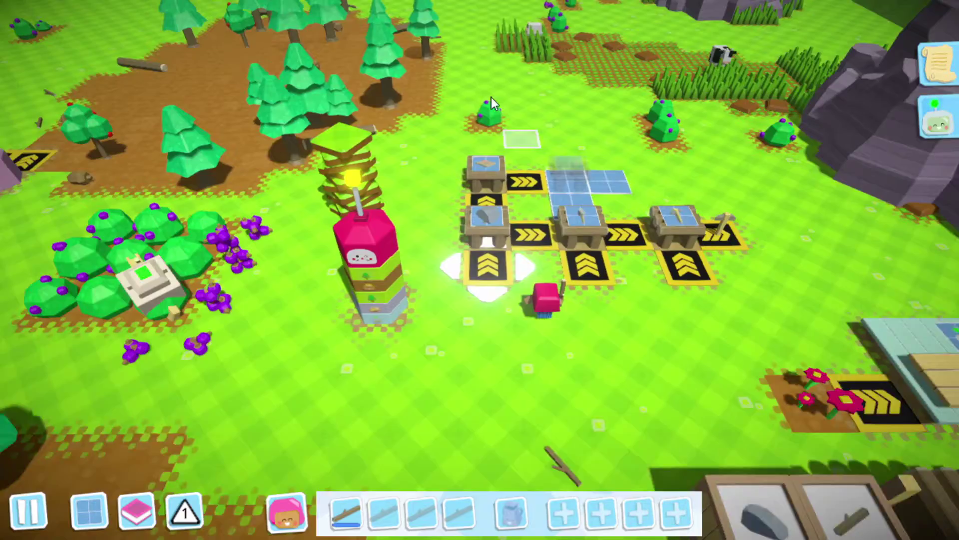
{"action": "scroll", "coordinate": [615, 130], "scroll_direction": "down", "scroll_amount": 3}
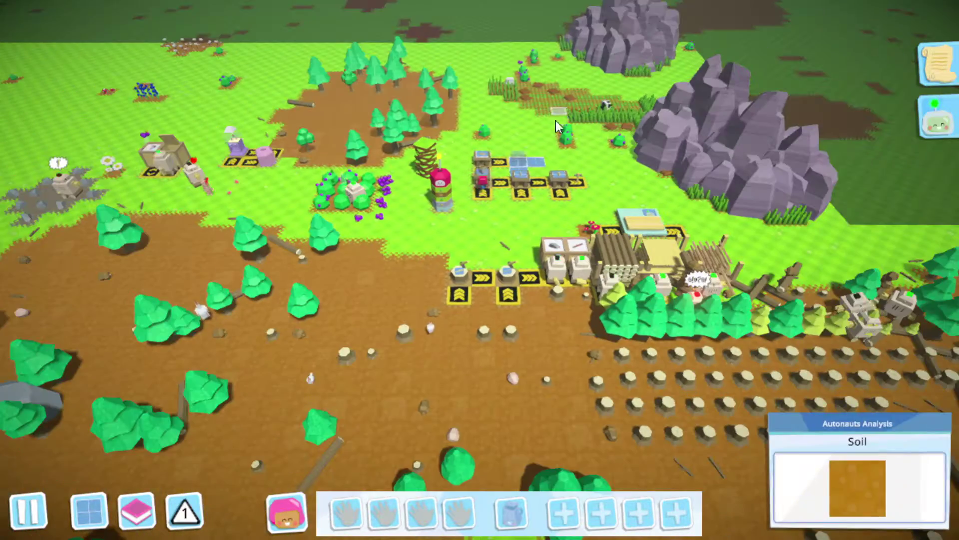
{"action": "scroll", "coordinate": [555, 121], "scroll_direction": "down", "scroll_amount": 1}
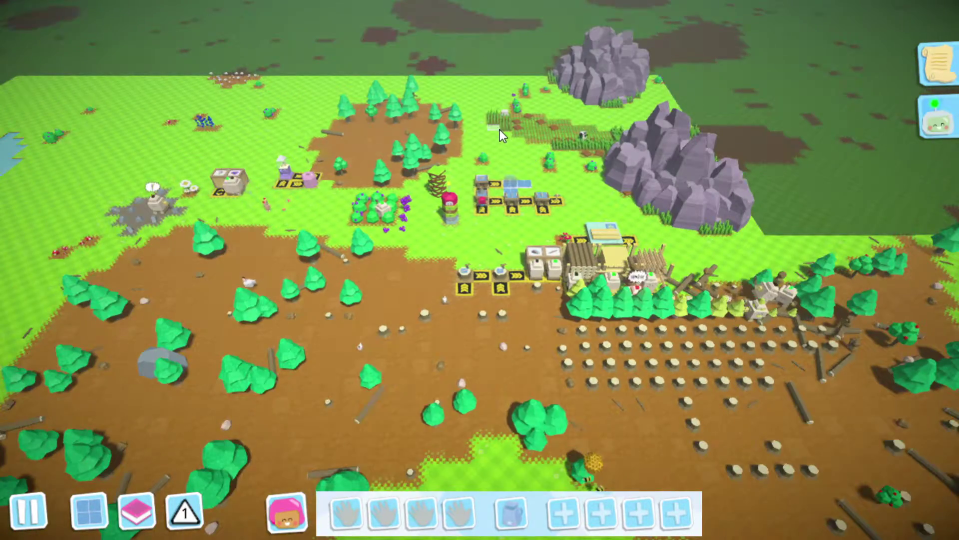
{"action": "scroll", "coordinate": [500, 130], "scroll_direction": "up", "scroll_amount": 3}
{"action": "scroll", "coordinate": [490, 133], "scroll_direction": "up", "scroll_amount": 2}
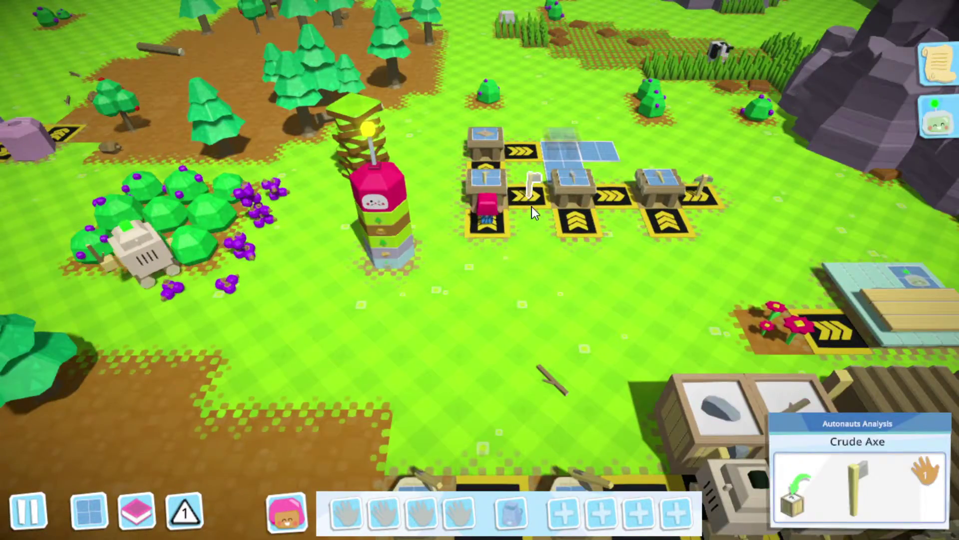
{"action": "scroll", "coordinate": [531, 206], "scroll_direction": "down", "scroll_amount": 4}
{"action": "scroll", "coordinate": [547, 182], "scroll_direction": "down", "scroll_amount": 2}
{"action": "scroll", "coordinate": [563, 178], "scroll_direction": "up", "scroll_amount": 4}
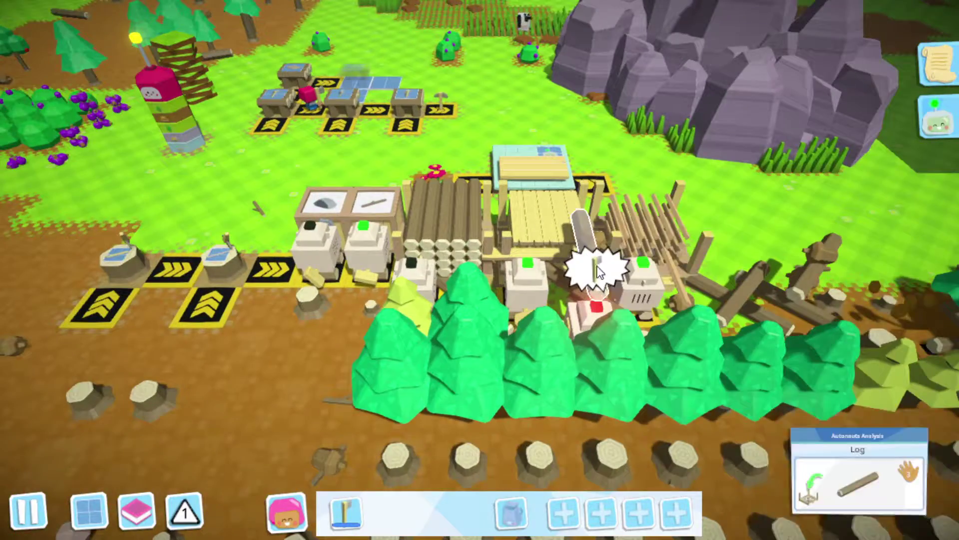
{"action": "scroll", "coordinate": [590, 316], "scroll_direction": "down", "scroll_amount": 2}
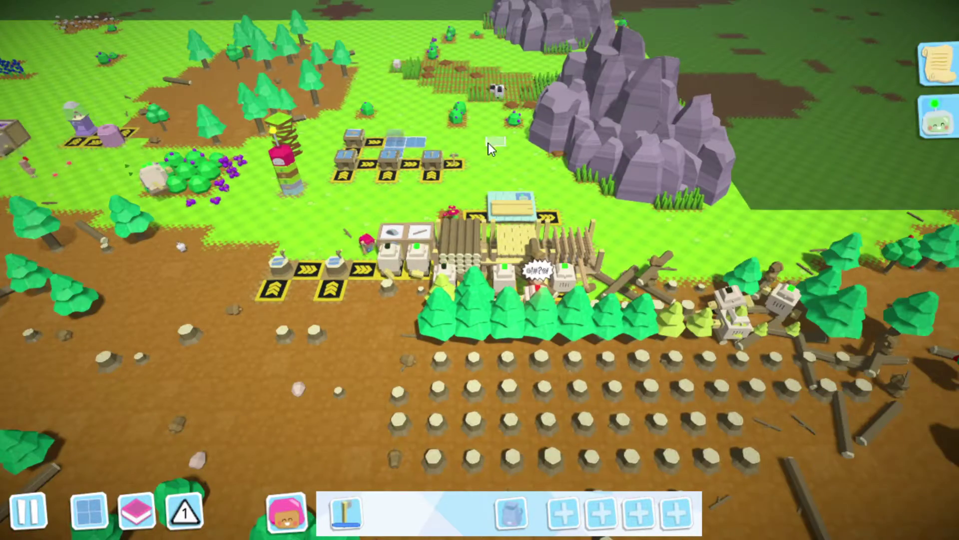
{"action": "left_click", "coordinate": [333, 236]}
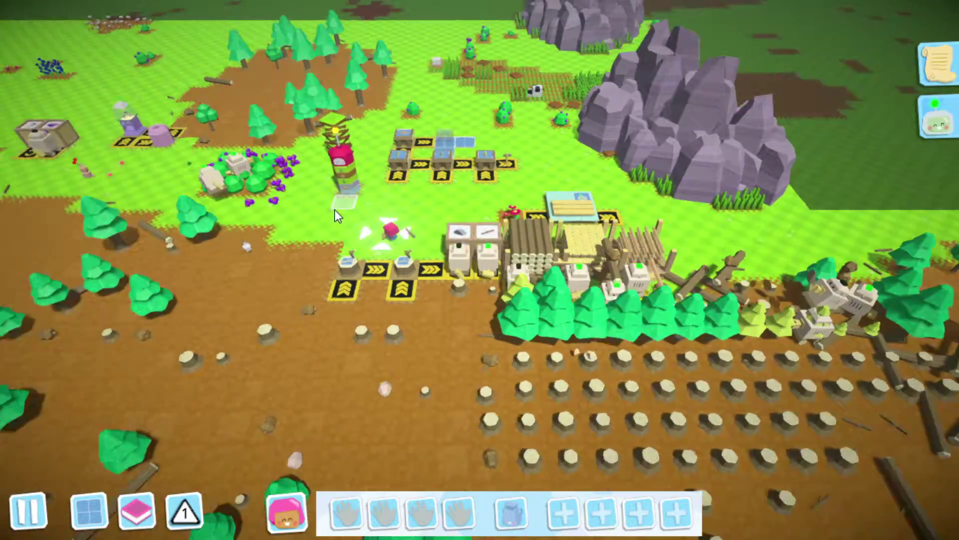
{"action": "scroll", "coordinate": [524, 180], "scroll_direction": "up", "scroll_amount": 2}
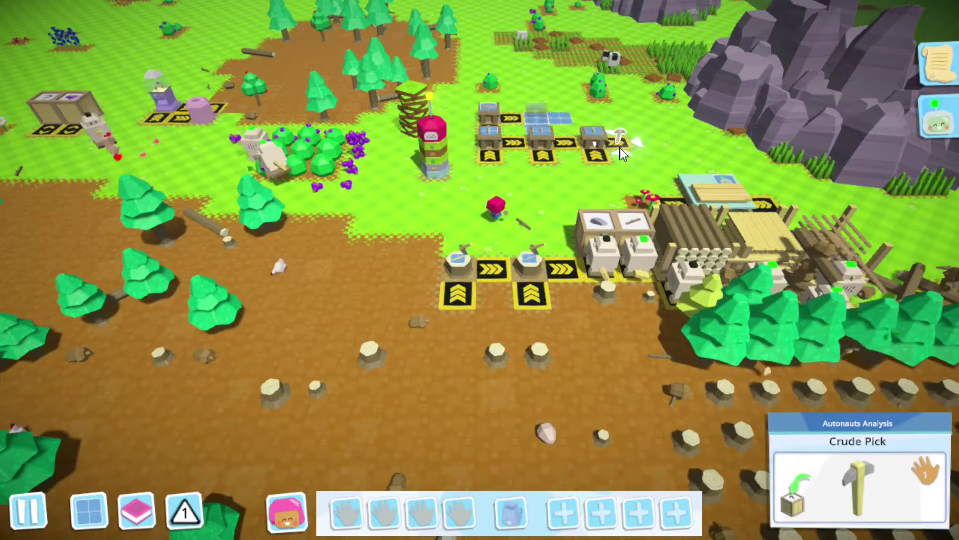
{"action": "scroll", "coordinate": [468, 145], "scroll_direction": "down", "scroll_amount": 3}
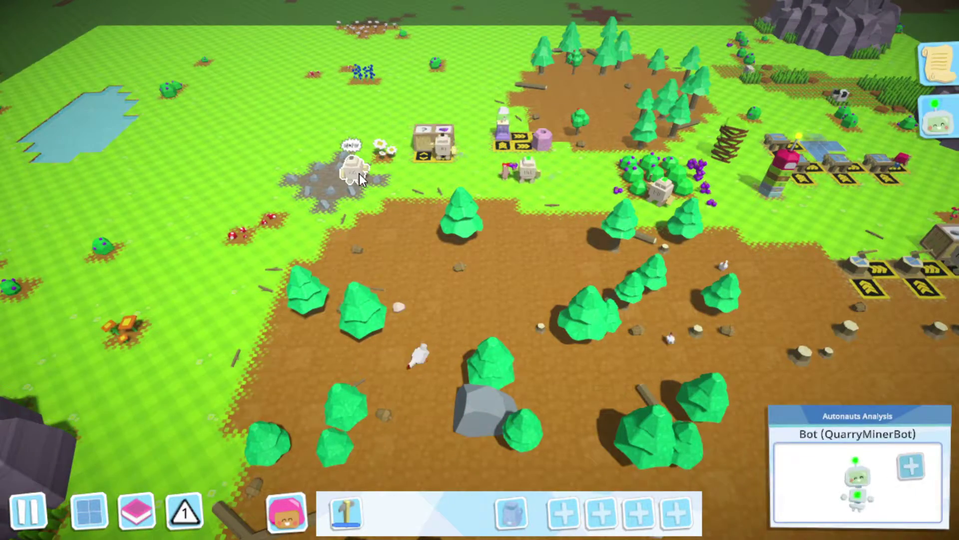
{"action": "scroll", "coordinate": [360, 174], "scroll_direction": "down", "scroll_amount": 3}
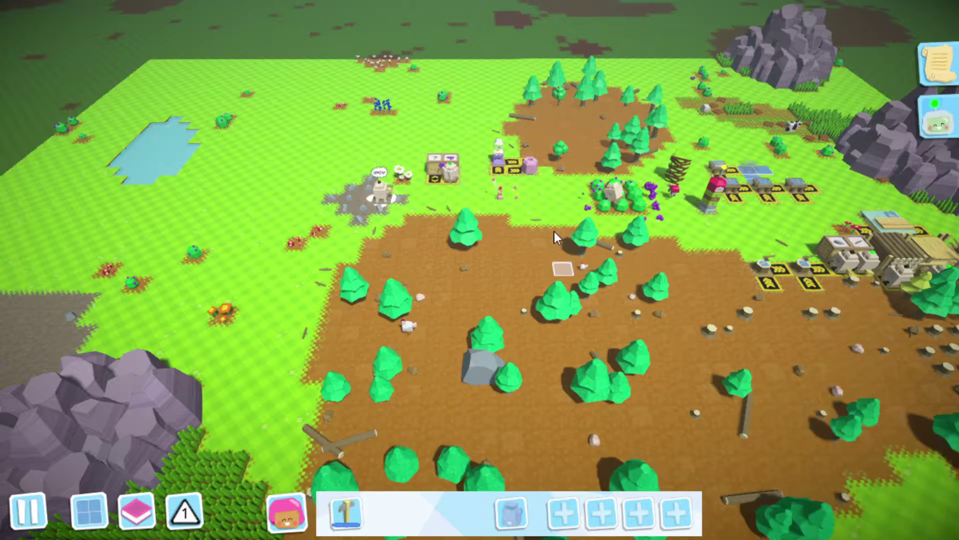
{"action": "scroll", "coordinate": [500, 238], "scroll_direction": "up", "scroll_amount": 3}
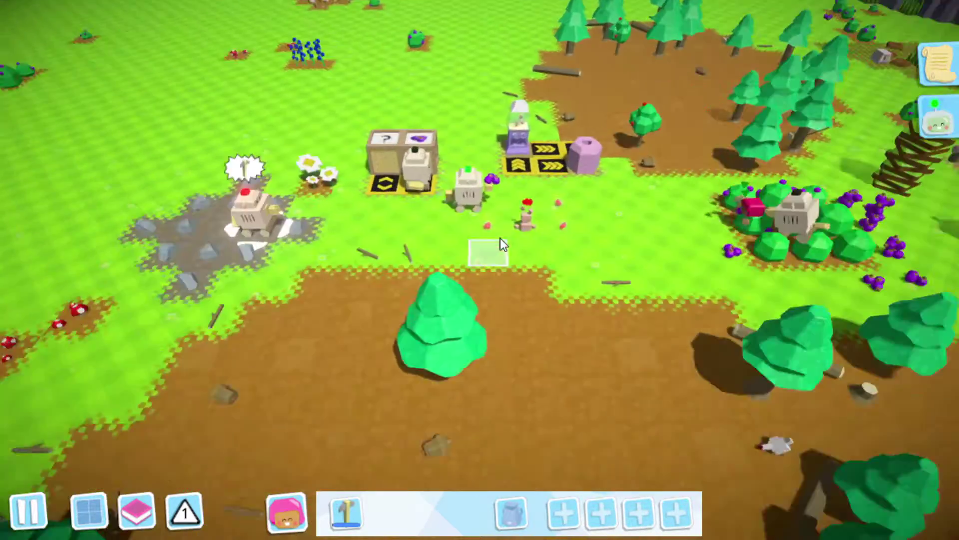
{"action": "scroll", "coordinate": [501, 237], "scroll_direction": "up", "scroll_amount": 2}
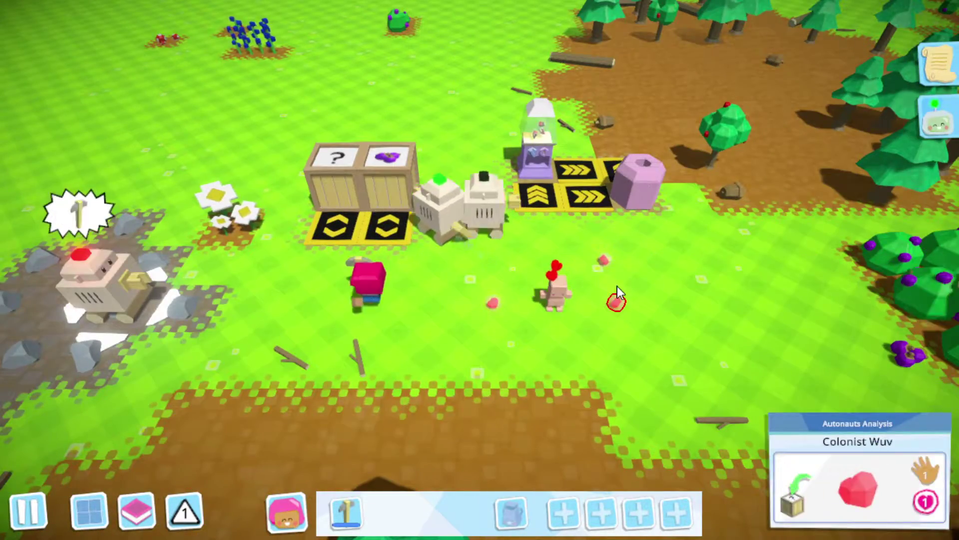
{"action": "scroll", "coordinate": [617, 286], "scroll_direction": "down", "scroll_amount": 3}
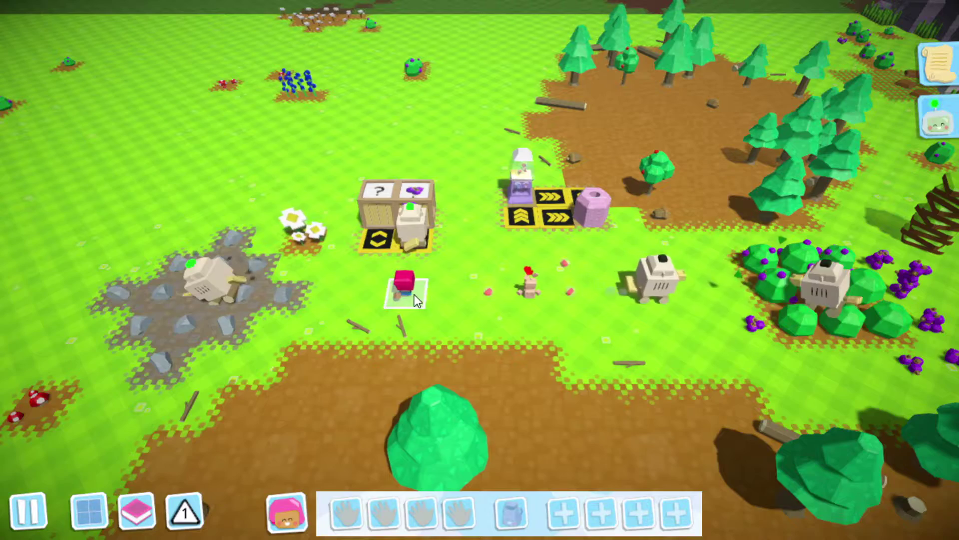
{"action": "scroll", "coordinate": [415, 294], "scroll_direction": "down", "scroll_amount": 2}
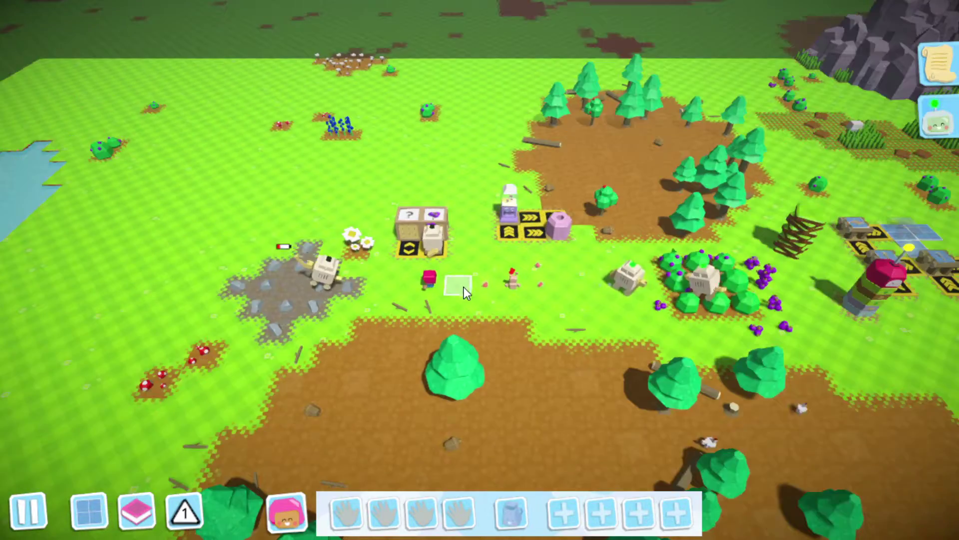
{"action": "scroll", "coordinate": [464, 287], "scroll_direction": "down", "scroll_amount": 2}
{"action": "scroll", "coordinate": [598, 165], "scroll_direction": "up", "scroll_amount": 2}
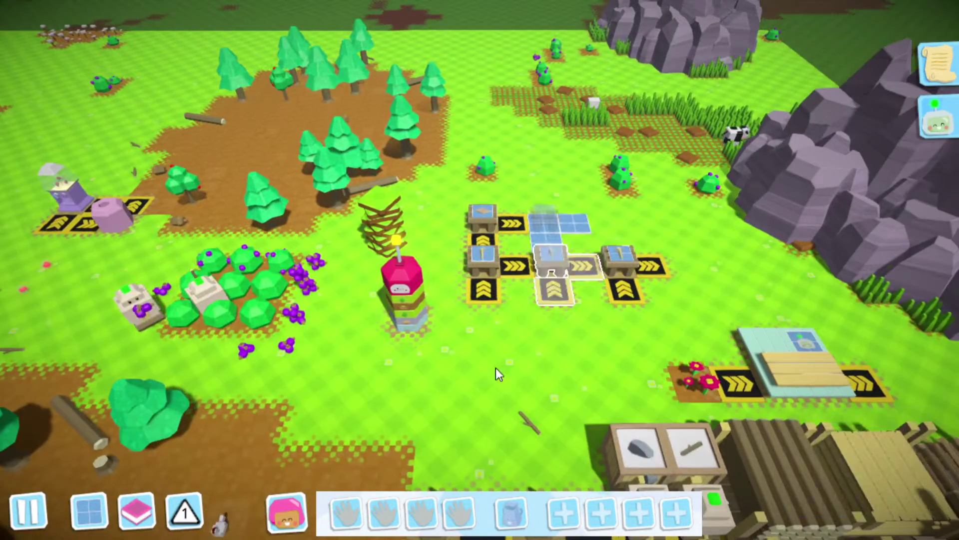
{"action": "left_click", "coordinate": [515, 376]}
{"action": "scroll", "coordinate": [528, 345], "scroll_direction": "down", "scroll_amount": 3}
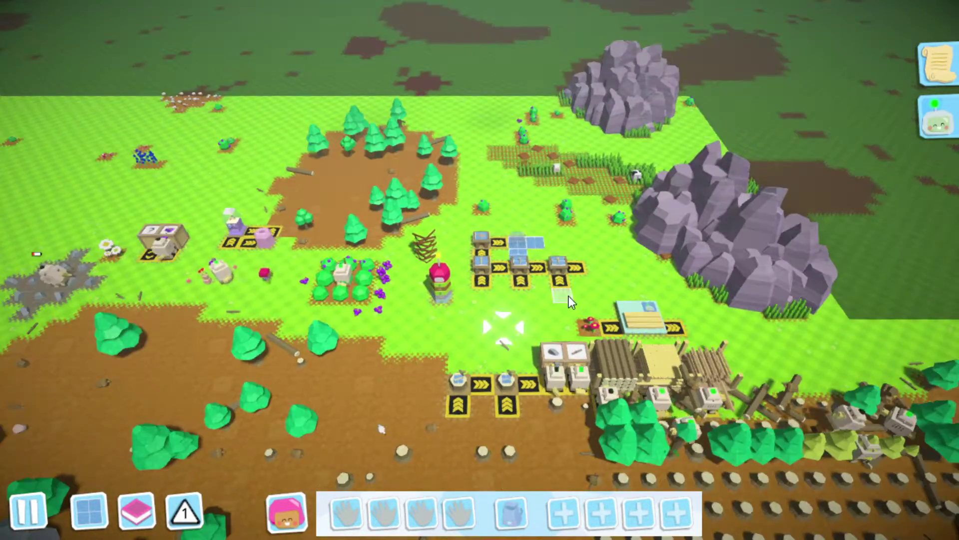
{"action": "scroll", "coordinate": [547, 297], "scroll_direction": "up", "scroll_amount": 2}
{"action": "scroll", "coordinate": [511, 282], "scroll_direction": "up", "scroll_amount": 2}
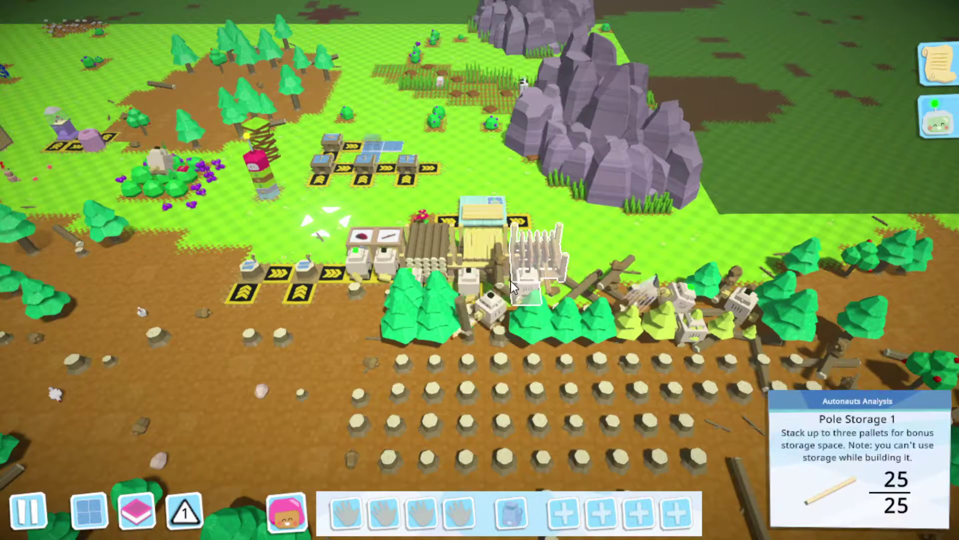
Add a log to the Bot Assembly Unit and take planks from Plank Storage
{"action": "left_click", "coordinate": [430, 254]}
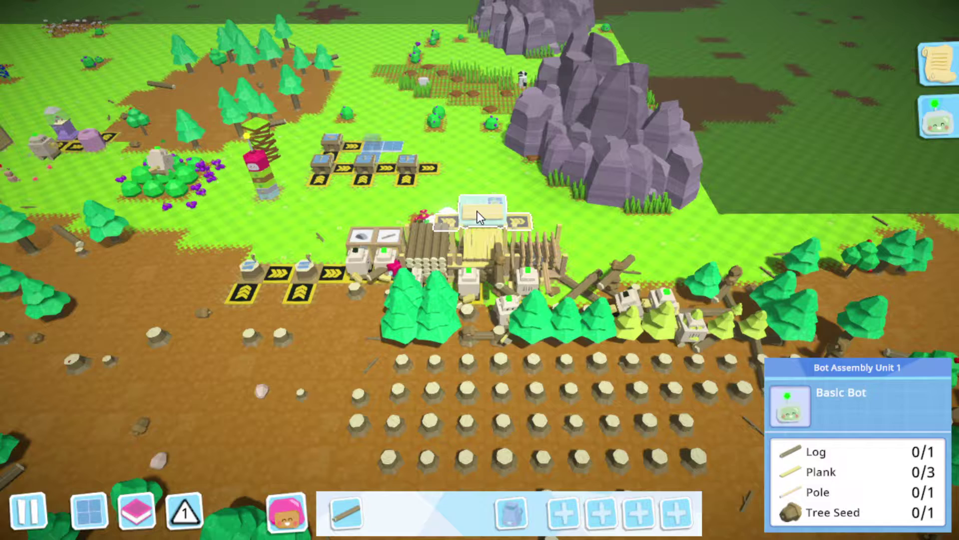
{"action": "left_click", "coordinate": [483, 262]}
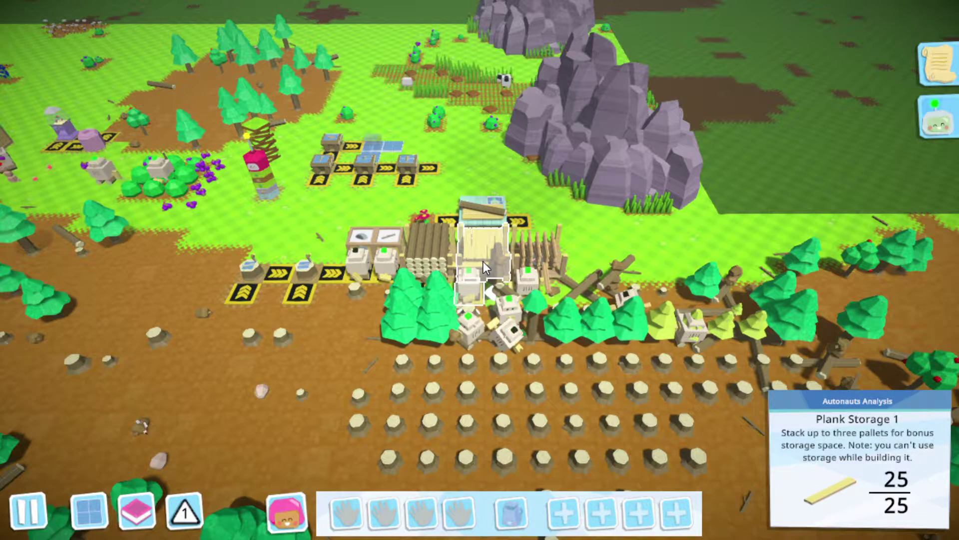
{"action": "left_click", "coordinate": [480, 260]}
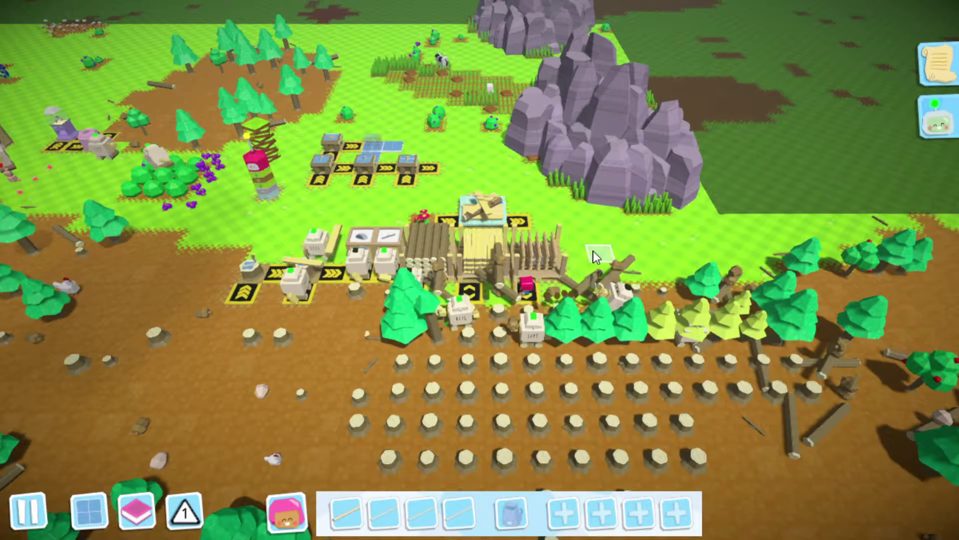
{"action": "scroll", "coordinate": [593, 252], "scroll_direction": "up", "scroll_amount": 5}
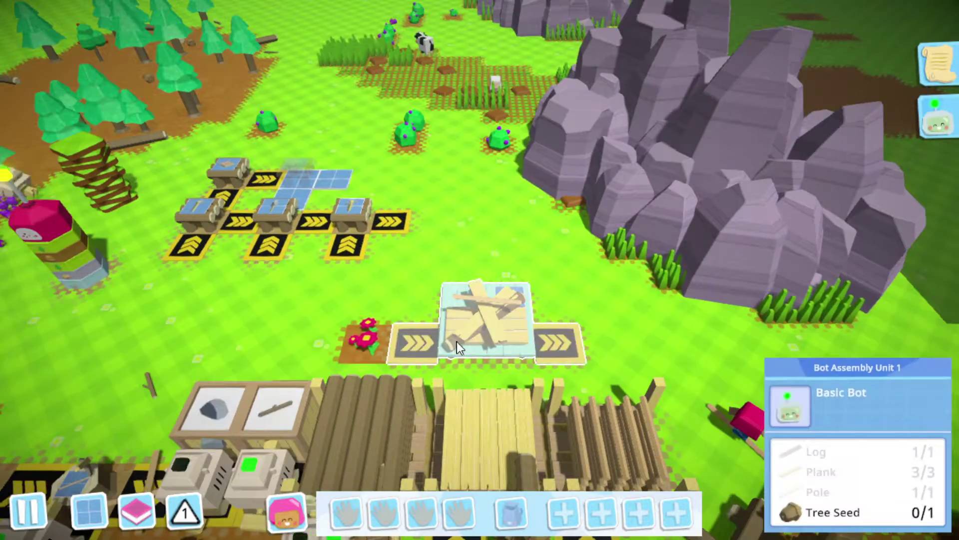
{"action": "scroll", "coordinate": [456, 342], "scroll_direction": "down", "scroll_amount": 5}
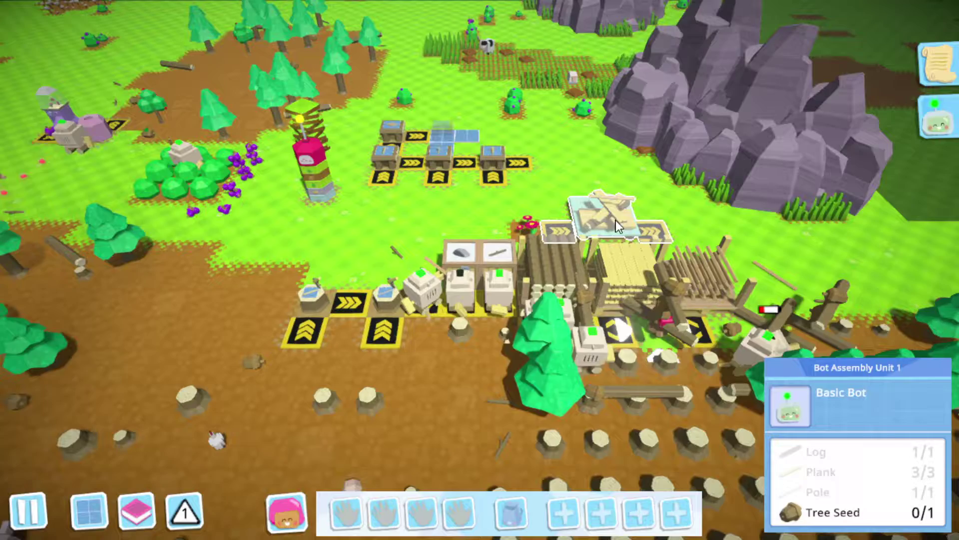
Inspect the new Mk0014 bot's empty brain, then close it with Escape
{"action": "key", "text": "w"}
{"action": "scroll", "coordinate": [600, 264], "scroll_direction": "down", "scroll_amount": 5}
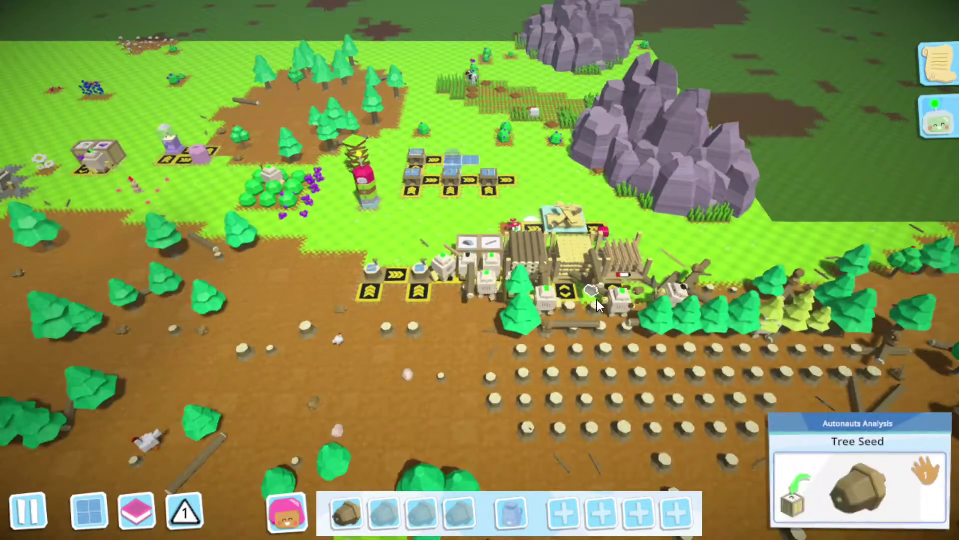
{"action": "scroll", "coordinate": [597, 299], "scroll_direction": "up", "scroll_amount": 5}
{"action": "scroll", "coordinate": [594, 302], "scroll_direction": "up", "scroll_amount": 3}
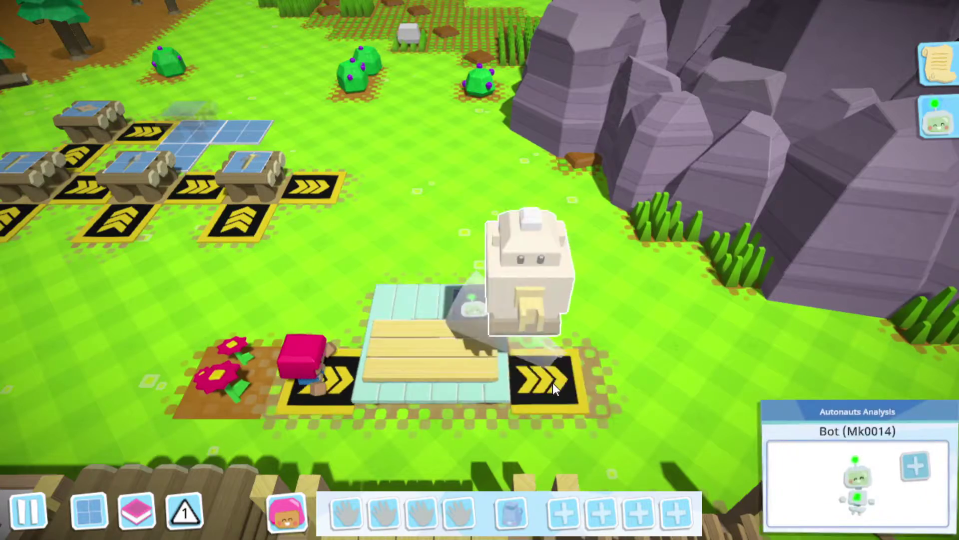
{"action": "scroll", "coordinate": [552, 383], "scroll_direction": "down", "scroll_amount": 3}
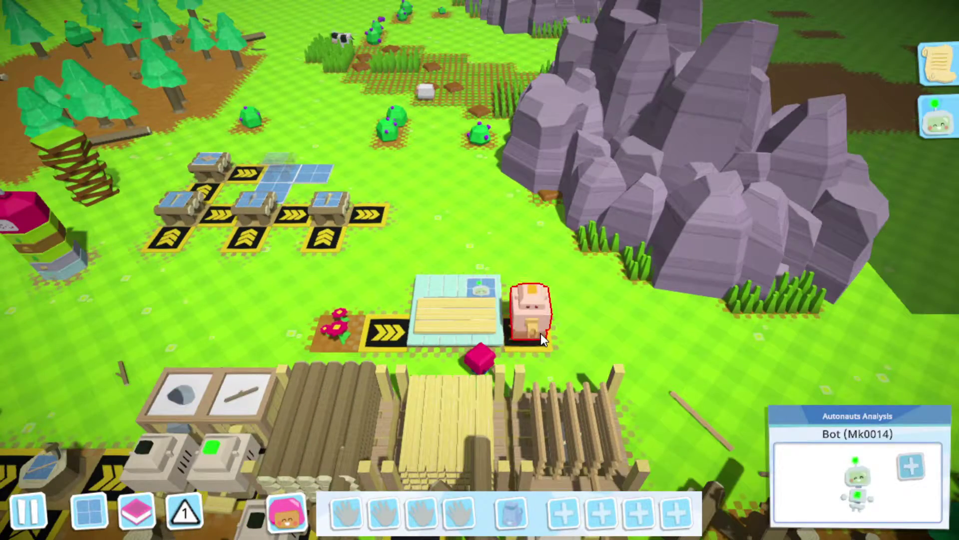
{"action": "left_click", "coordinate": [539, 333]}
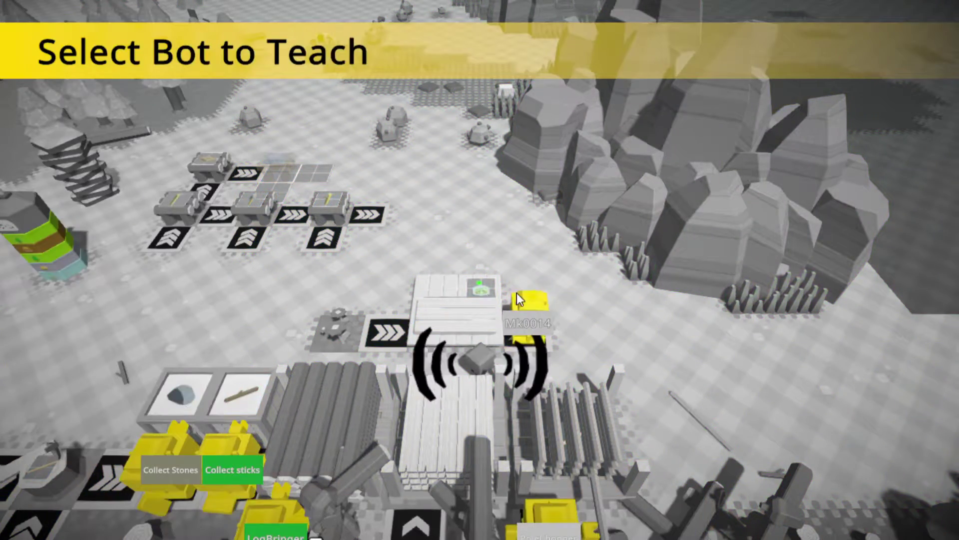
{"action": "left_click", "coordinate": [538, 318]}
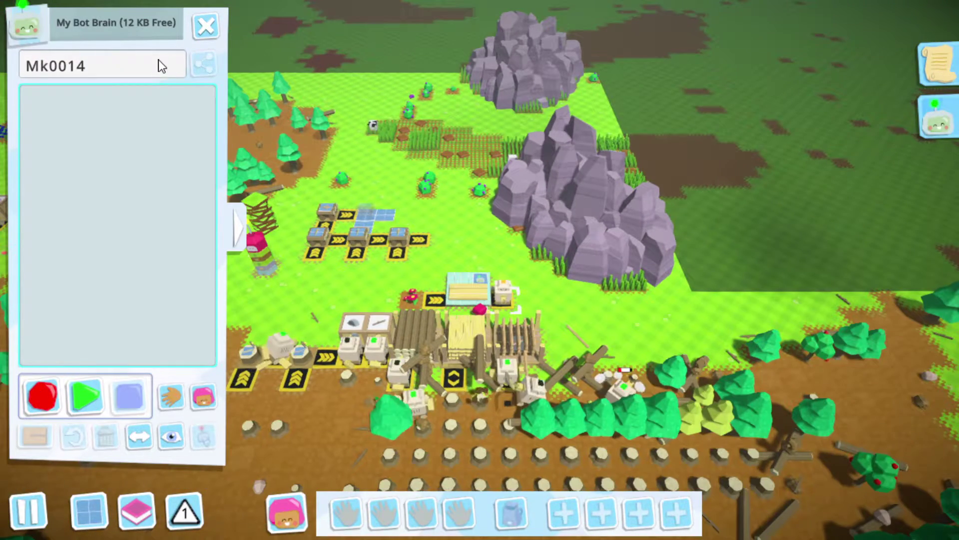
{"action": "left_click", "coordinate": [158, 63]}
{"action": "key", "text": "Escape"}
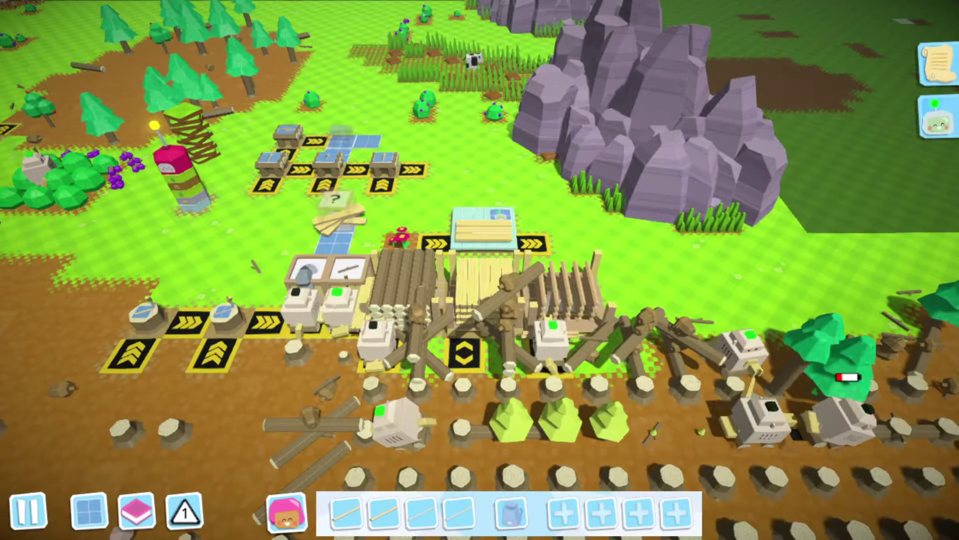
{"action": "scroll", "coordinate": [488, 308], "scroll_direction": "down", "scroll_amount": 3}
{"action": "scroll", "coordinate": [488, 308], "scroll_direction": "up", "scroll_amount": 3}
{"action": "scroll", "coordinate": [488, 309], "scroll_direction": "down", "scroll_amount": 1}
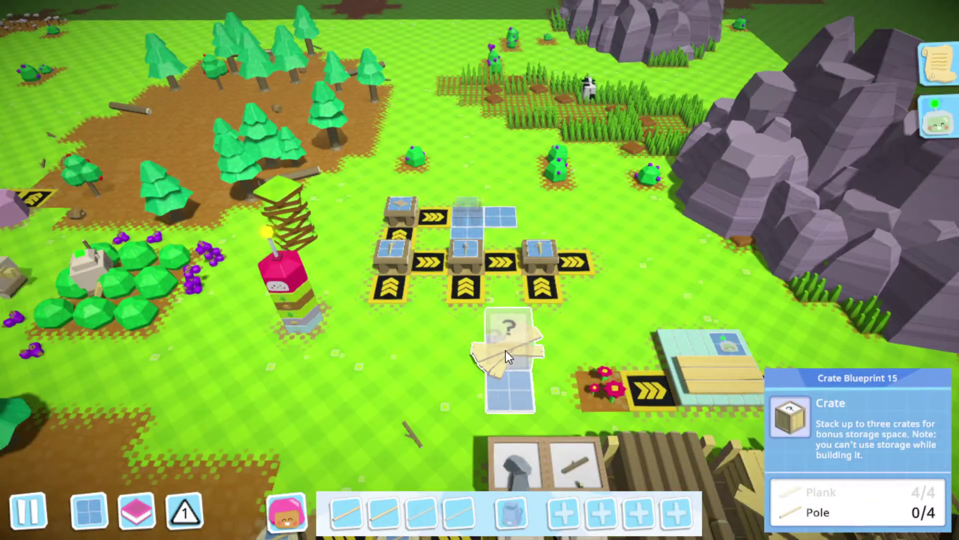
{"action": "scroll", "coordinate": [506, 349], "scroll_direction": "down", "scroll_amount": 3}
{"action": "scroll", "coordinate": [544, 332], "scroll_direction": "up", "scroll_amount": 2}
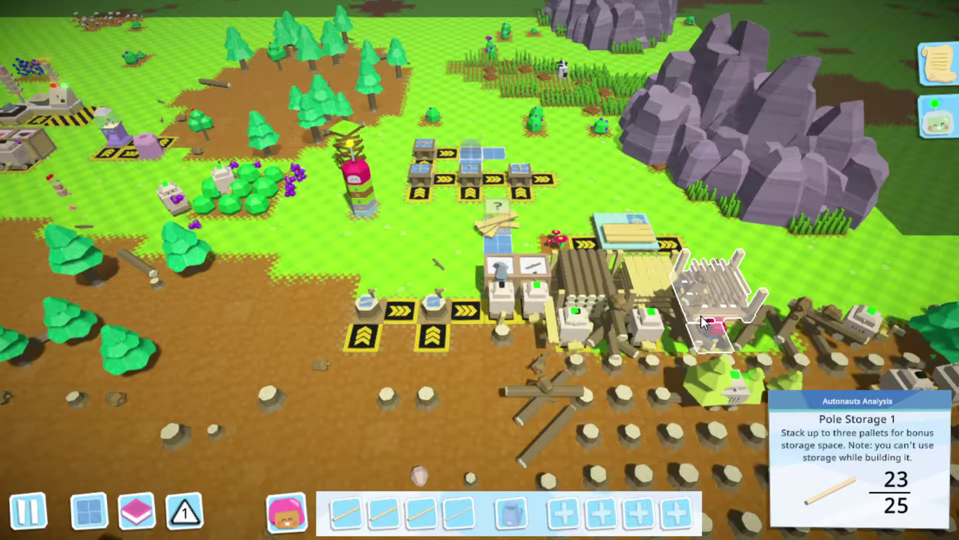
Recentre the view on the player beside Crate Blueprint 15
{"action": "key", "text": "a"}
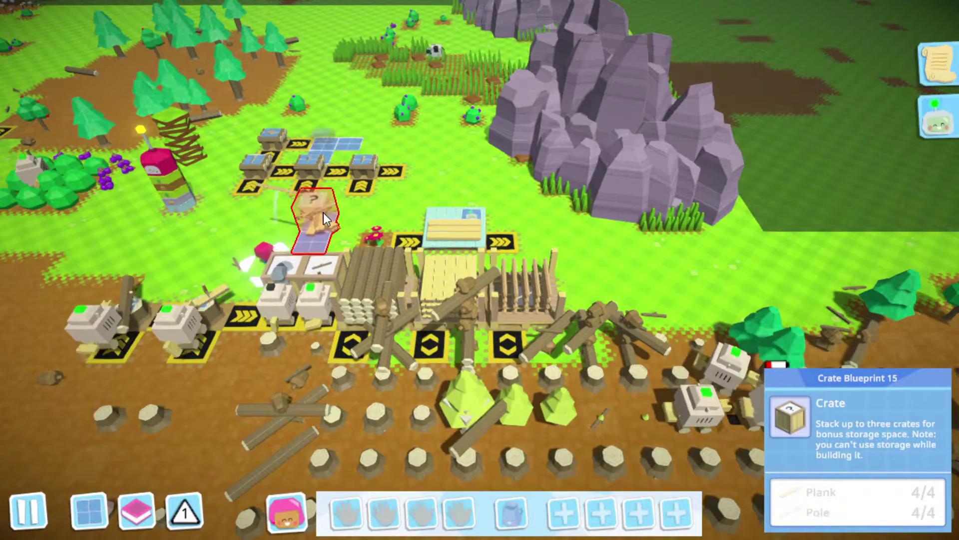
{"action": "scroll", "coordinate": [400, 225], "scroll_direction": "down", "scroll_amount": 2}
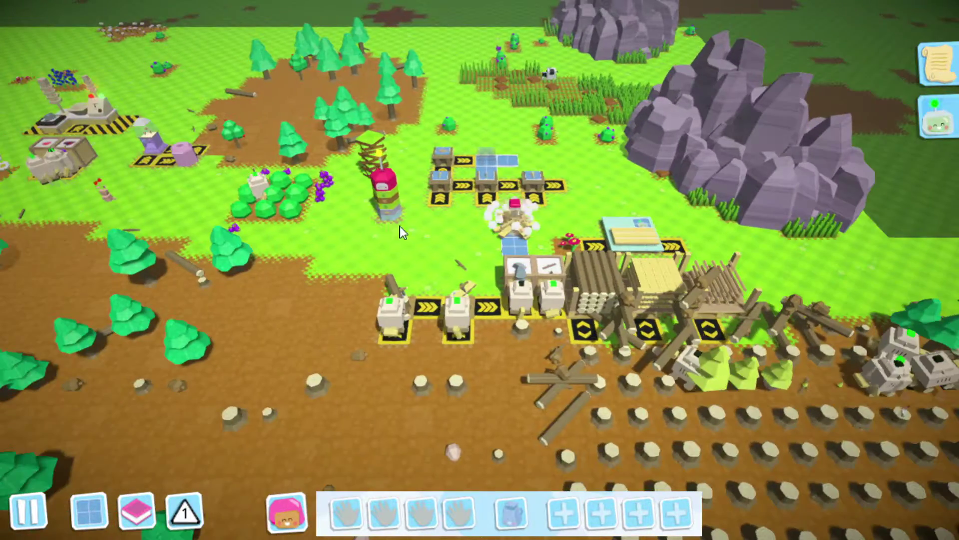
{"action": "scroll", "coordinate": [400, 225], "scroll_direction": "up", "scroll_amount": 2}
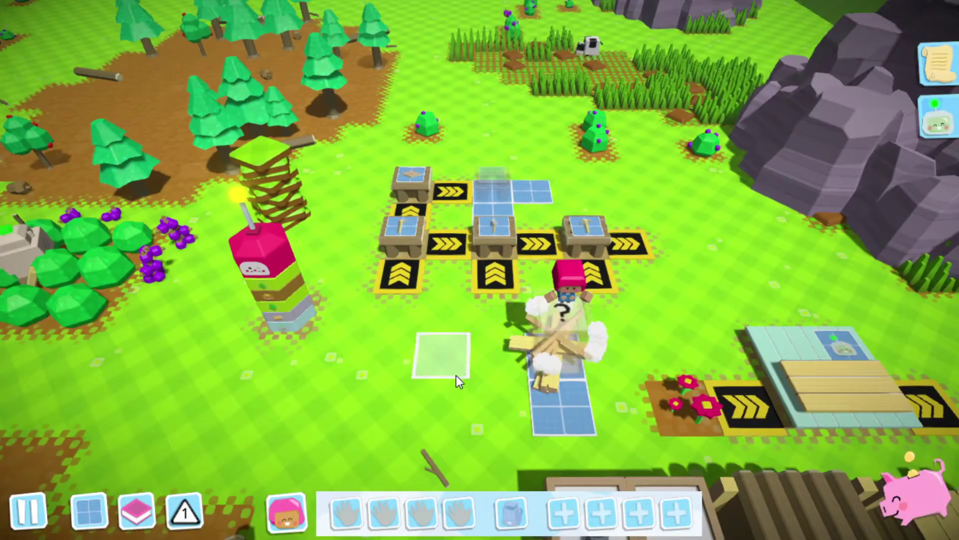
{"action": "scroll", "coordinate": [452, 383], "scroll_direction": "down", "scroll_amount": 2}
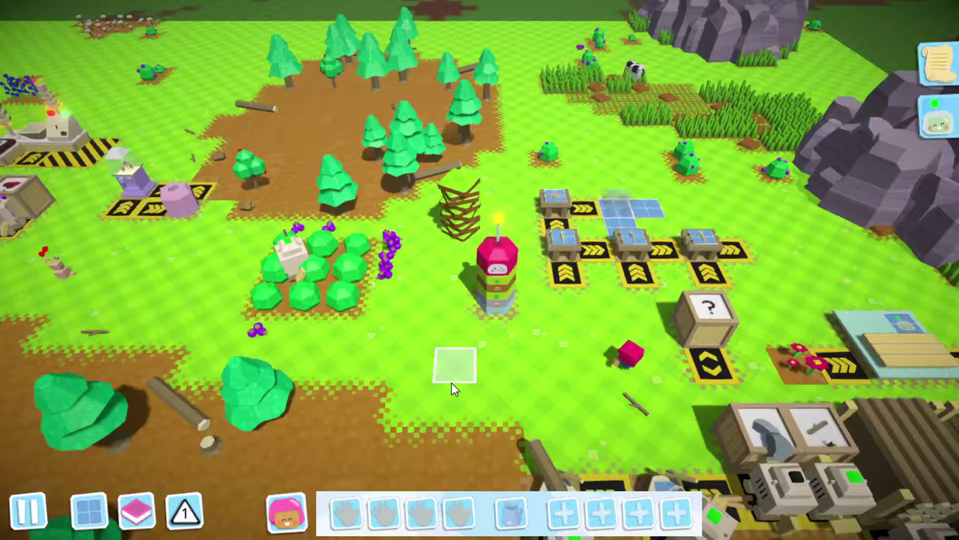
{"action": "scroll", "coordinate": [452, 383], "scroll_direction": "down", "scroll_amount": 3}
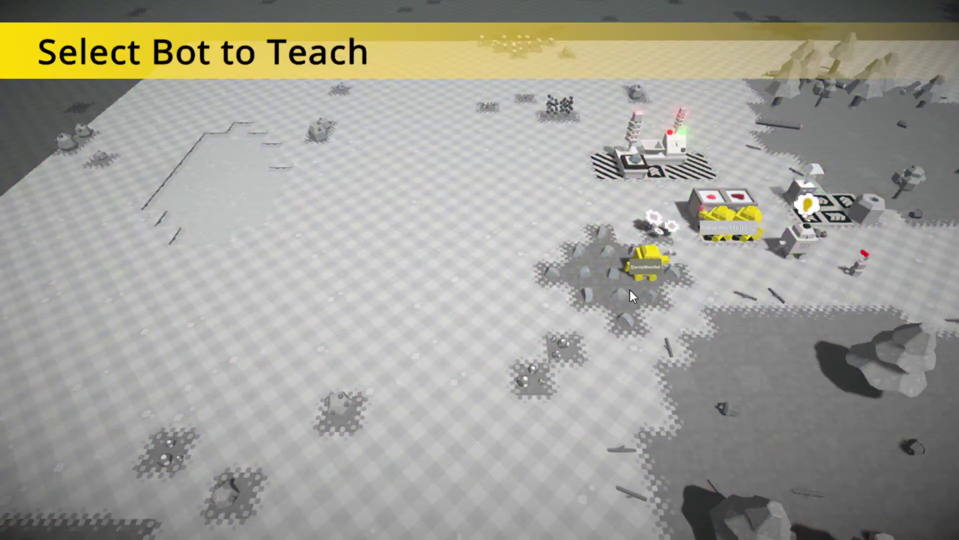
{"action": "left_click", "coordinate": [632, 289]}
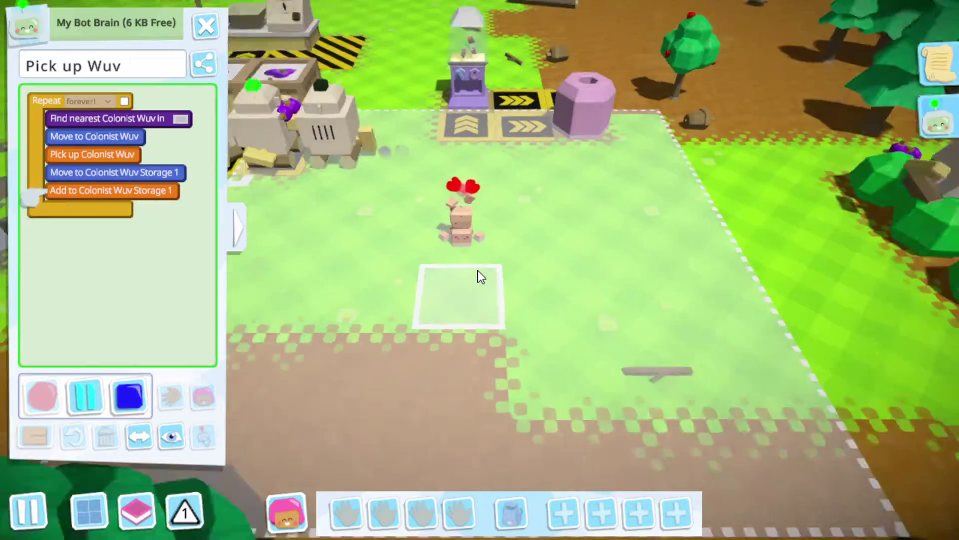
{"action": "scroll", "coordinate": [478, 270], "scroll_direction": "down", "scroll_amount": 3}
{"action": "left_click", "coordinate": [206, 26]}
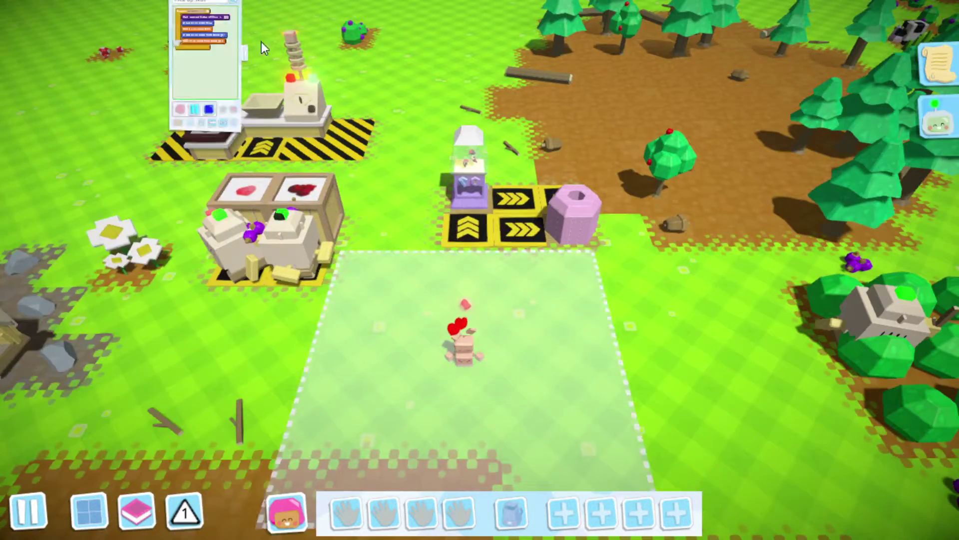
{"action": "scroll", "coordinate": [746, 343], "scroll_direction": "down", "scroll_amount": 5}
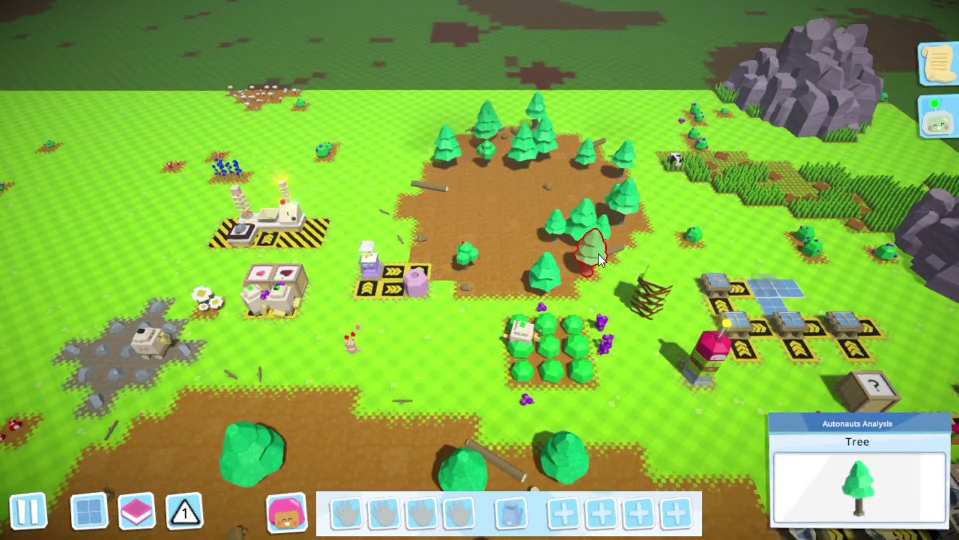
{"action": "scroll", "coordinate": [621, 396], "scroll_direction": "up", "scroll_amount": 3}
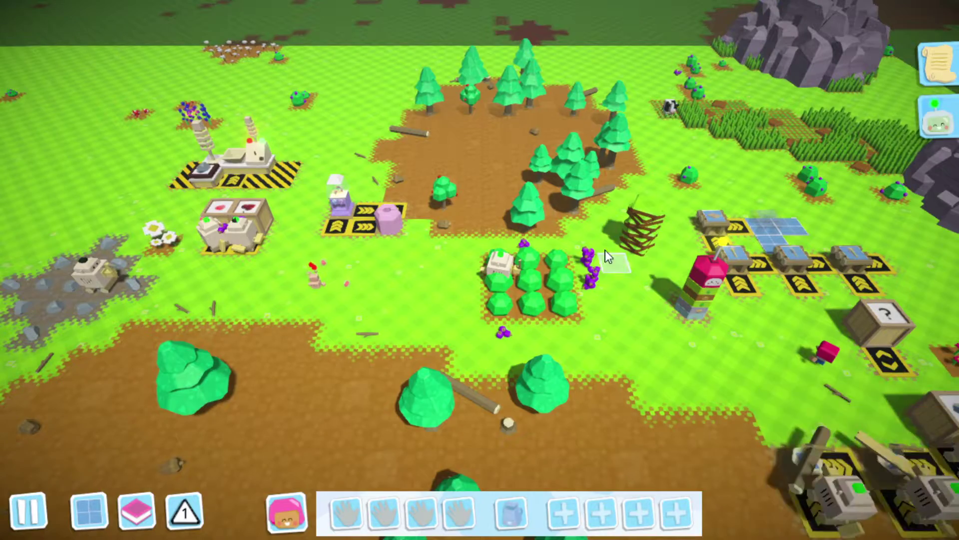
{"action": "key", "text": "a"}
{"action": "scroll", "coordinate": [521, 226], "scroll_direction": "up", "scroll_amount": 3}
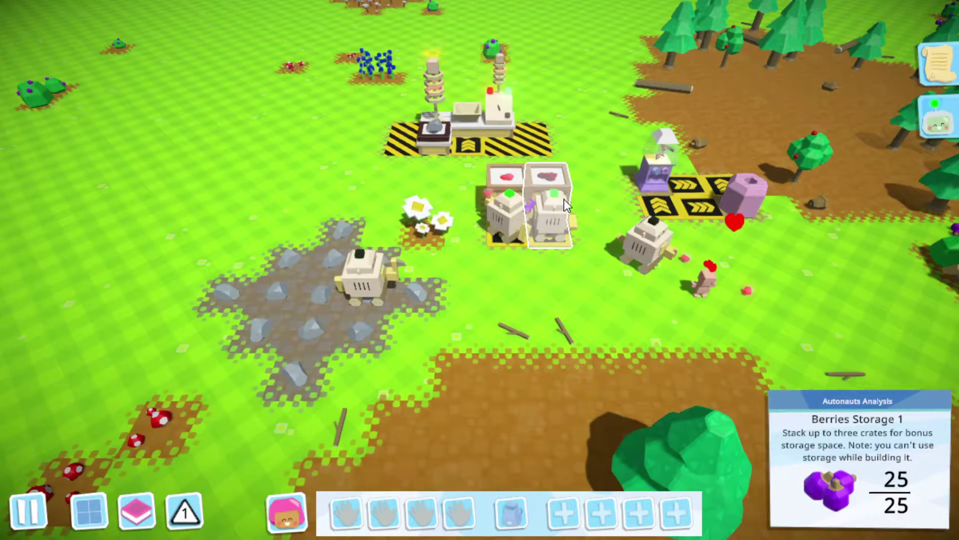
{"action": "scroll", "coordinate": [560, 221], "scroll_direction": "down", "scroll_amount": 3}
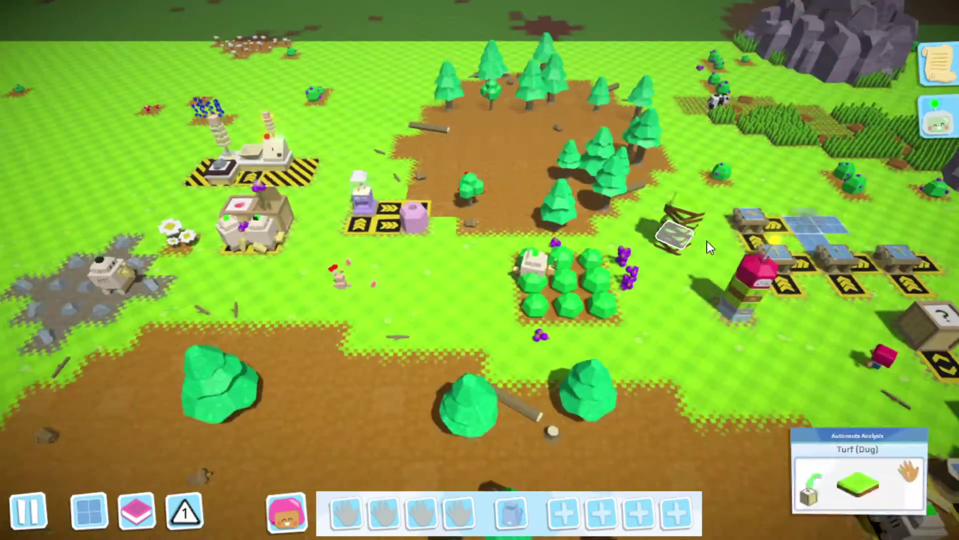
Move the new crate in Build mode onto Berries Storage 1
{"action": "key", "text": "d"}
{"action": "scroll", "coordinate": [171, 381], "scroll_direction": "up", "scroll_amount": 2}
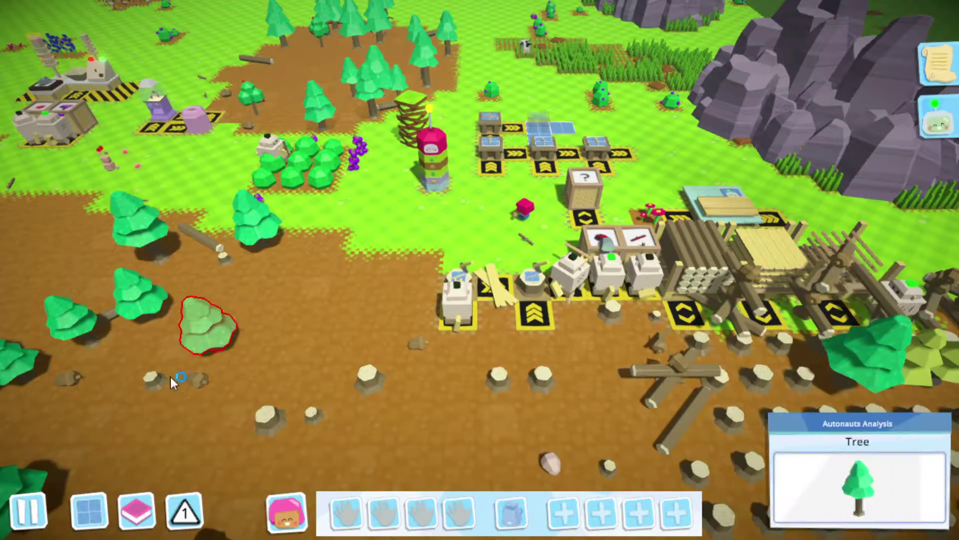
{"action": "left_click", "coordinate": [88, 510]}
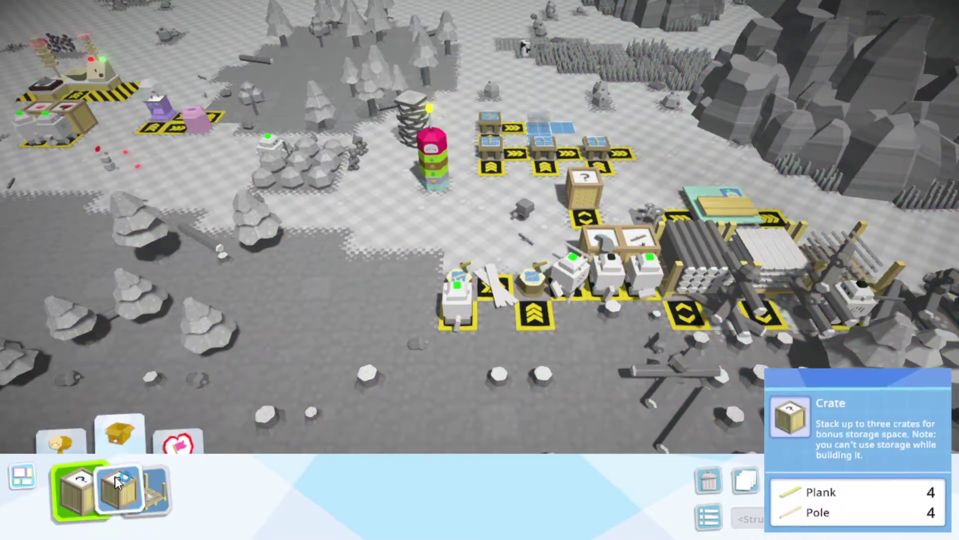
{"action": "scroll", "coordinate": [652, 515], "scroll_direction": "up", "scroll_amount": 2}
{"action": "left_click", "coordinate": [782, 480]}
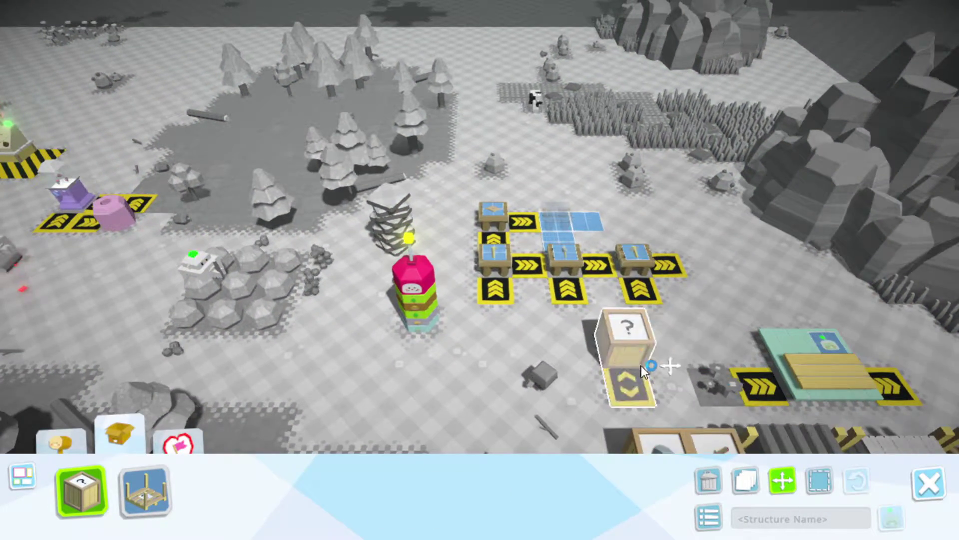
{"action": "key", "text": "a"}
{"action": "left_click_drag", "start_coordinate": [641, 365], "coordinate": [539, 220]}
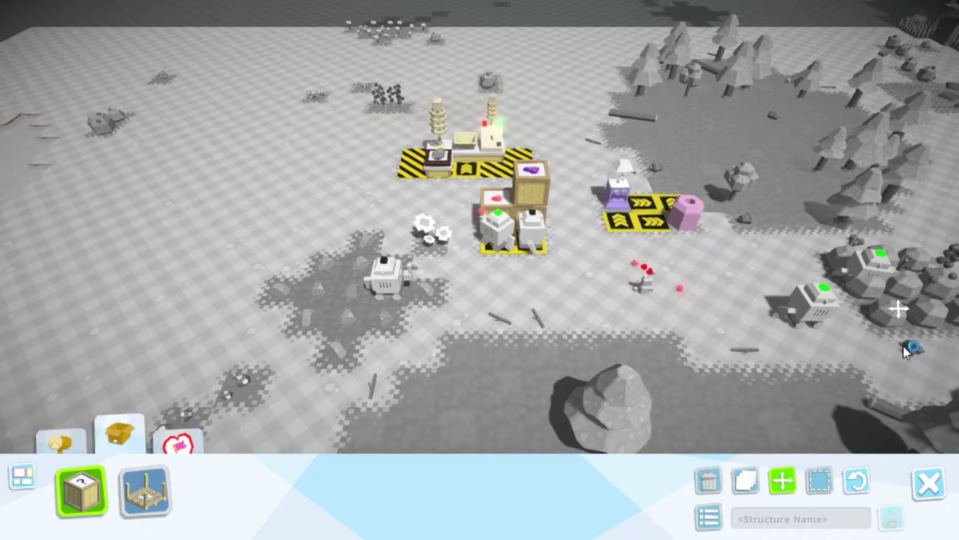
{"action": "left_click", "coordinate": [929, 482]}
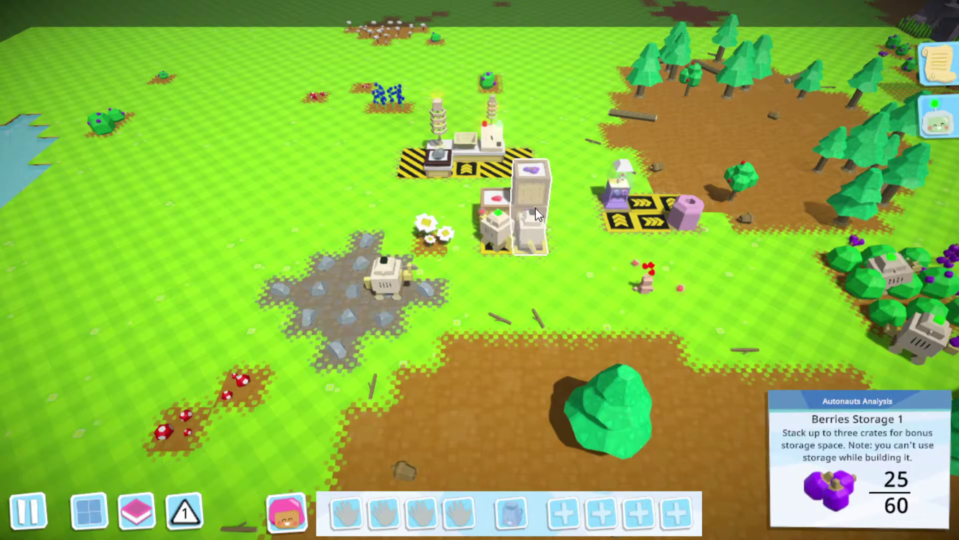
Inspect the QuarryMinerBot and Mk0012 programs at the berry storage
{"action": "left_click", "coordinate": [576, 298]}
{"action": "key", "text": "t"}
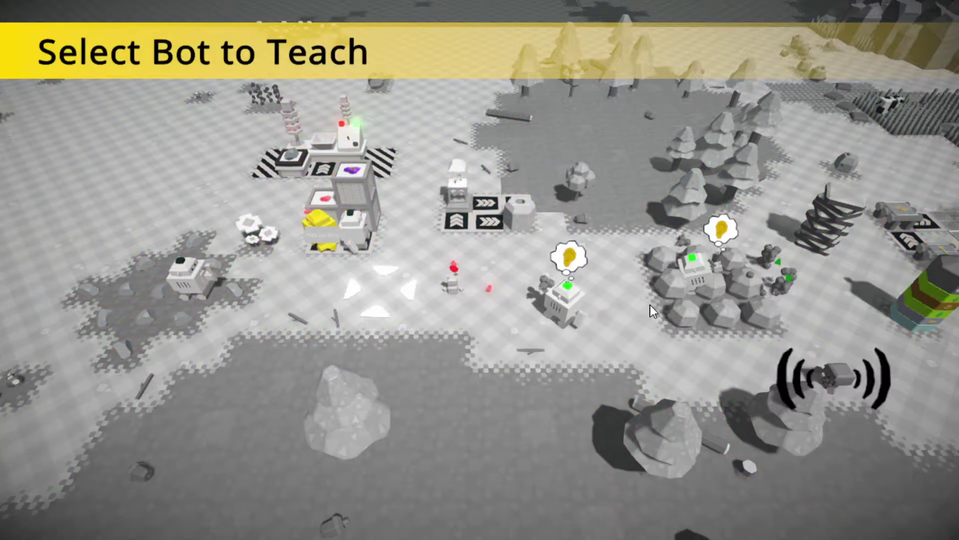
{"action": "left_click", "coordinate": [193, 274]}
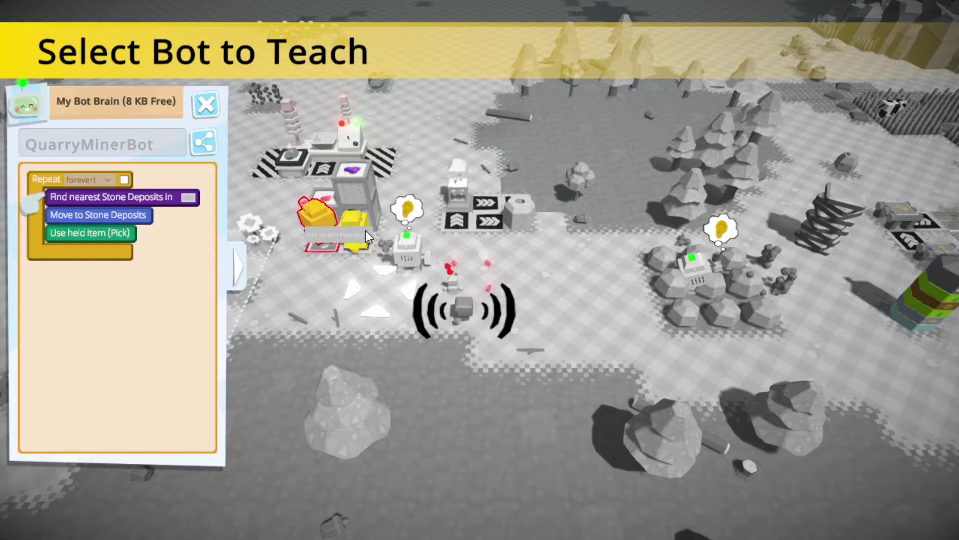
{"action": "key", "text": "Escape"}
{"action": "left_click", "coordinate": [343, 219]}
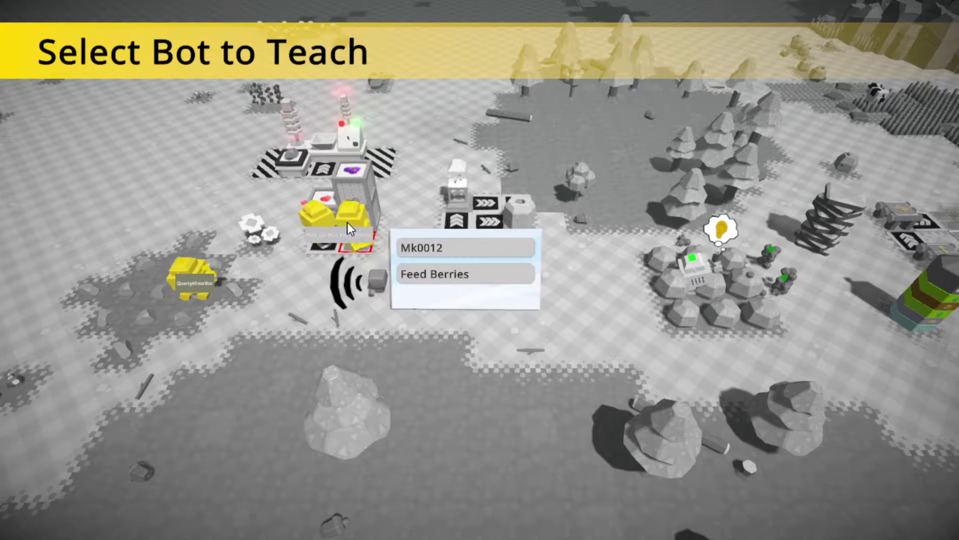
{"action": "mouse_move", "coordinate": [450, 248]}
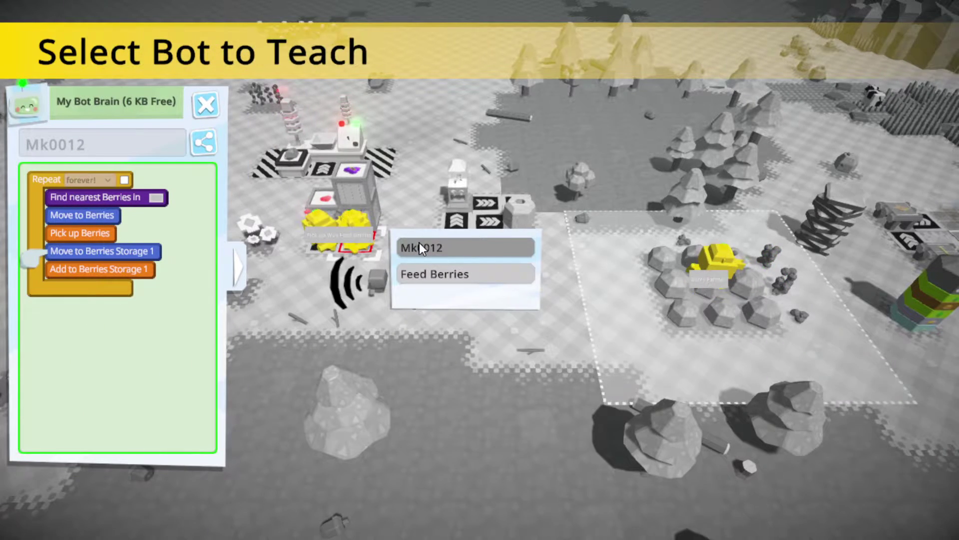
{"action": "left_click", "coordinate": [419, 247]}
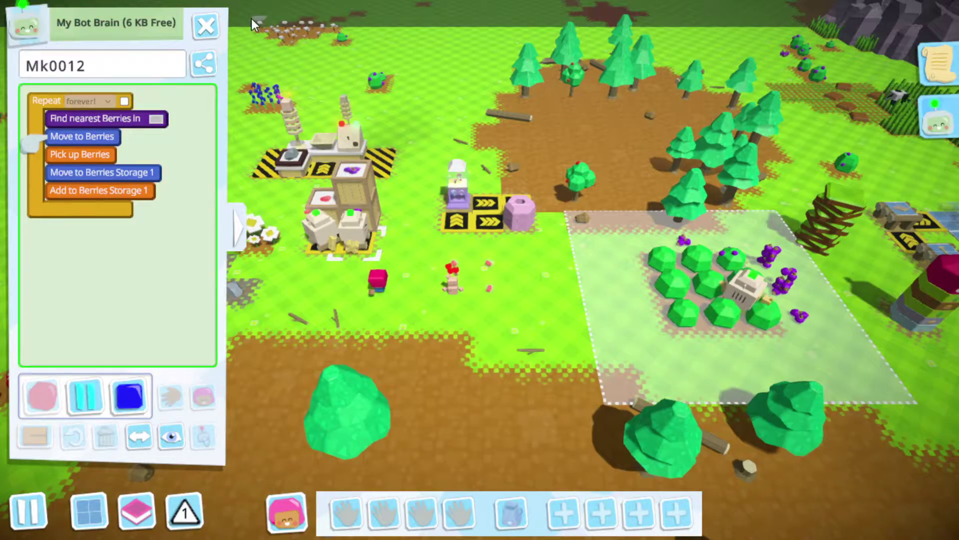
{"action": "left_click", "coordinate": [205, 26]}
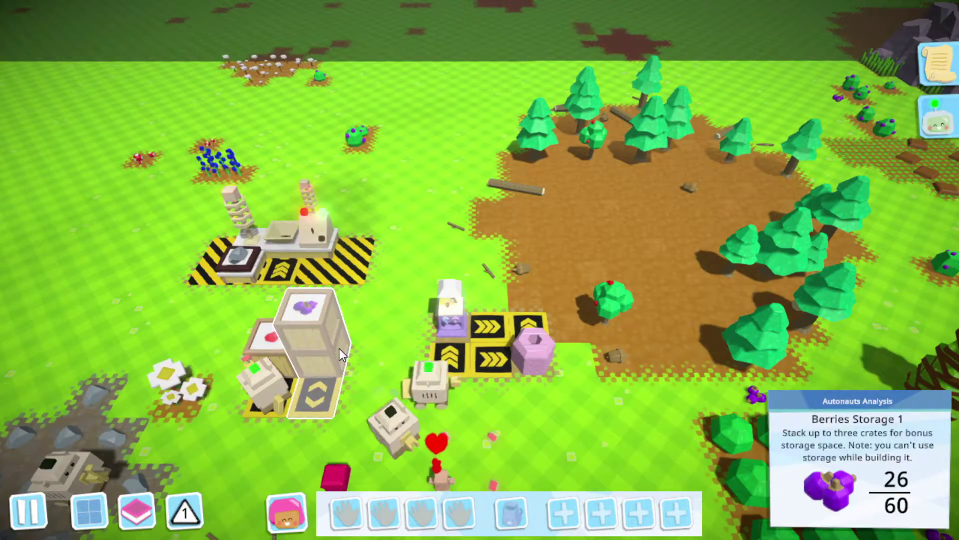
{"action": "scroll", "coordinate": [339, 348], "scroll_direction": "down", "scroll_amount": 5}
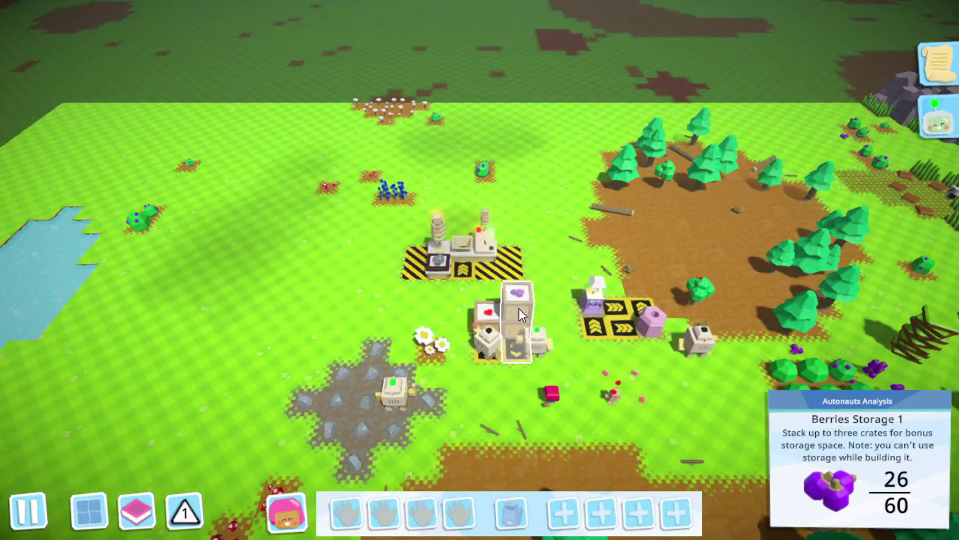
Bring up the Bot Tracker list of all 14 bots
{"action": "key", "text": "t"}
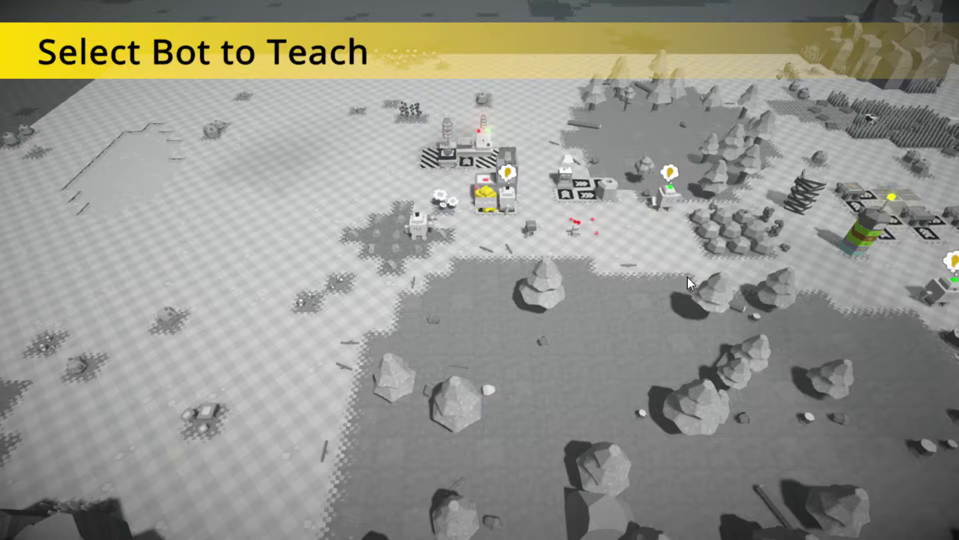
{"action": "scroll", "coordinate": [687, 276], "scroll_direction": "up", "scroll_amount": 5}
{"action": "key", "text": "Escape"}
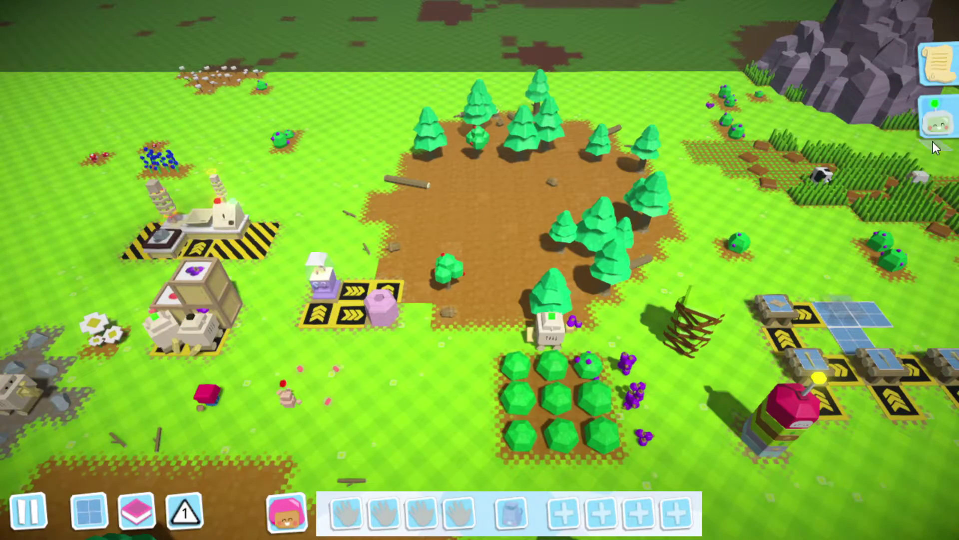
{"action": "left_click", "coordinate": [936, 127]}
{"action": "scroll", "coordinate": [845, 272], "scroll_direction": "down", "scroll_amount": 3}
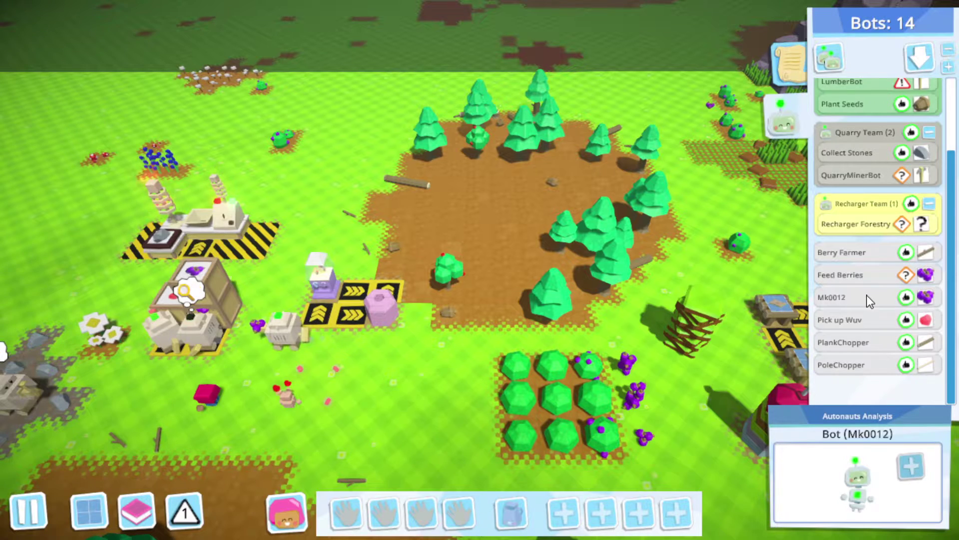
{"action": "scroll", "coordinate": [870, 300], "scroll_direction": "up", "scroll_amount": 3}
{"action": "scroll", "coordinate": [869, 299], "scroll_direction": "down", "scroll_amount": 2}
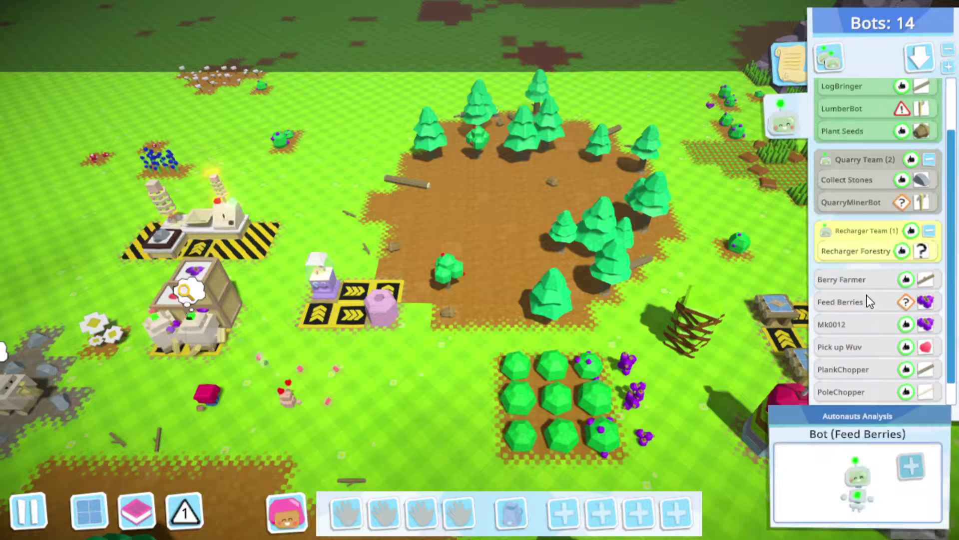
Rename bot Mk0012 to Store Berries from the bot list, then close its brain
{"action": "left_click", "coordinate": [840, 324]}
{"action": "left_click", "coordinate": [127, 69]}
{"action": "type", "text": "Store Berr"}
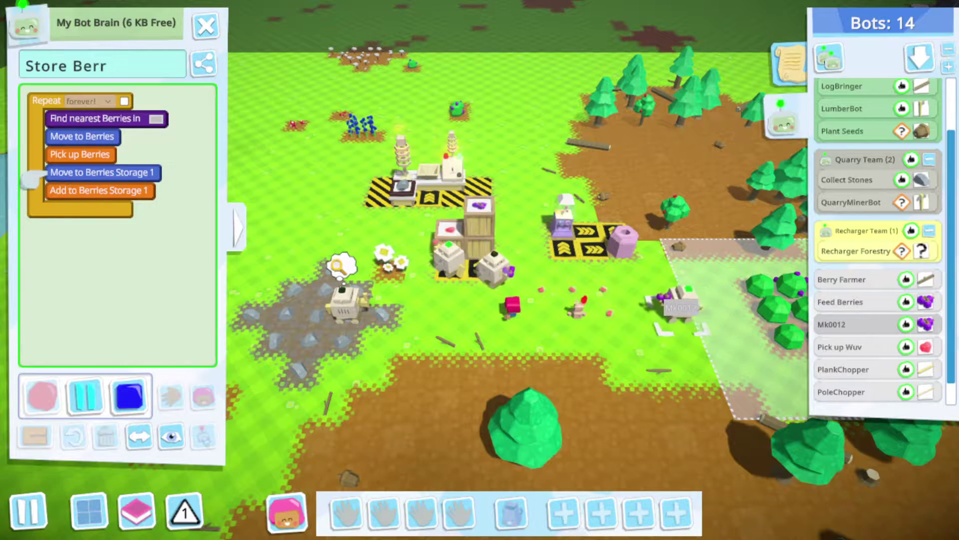
{"action": "type", "text": "ies"}
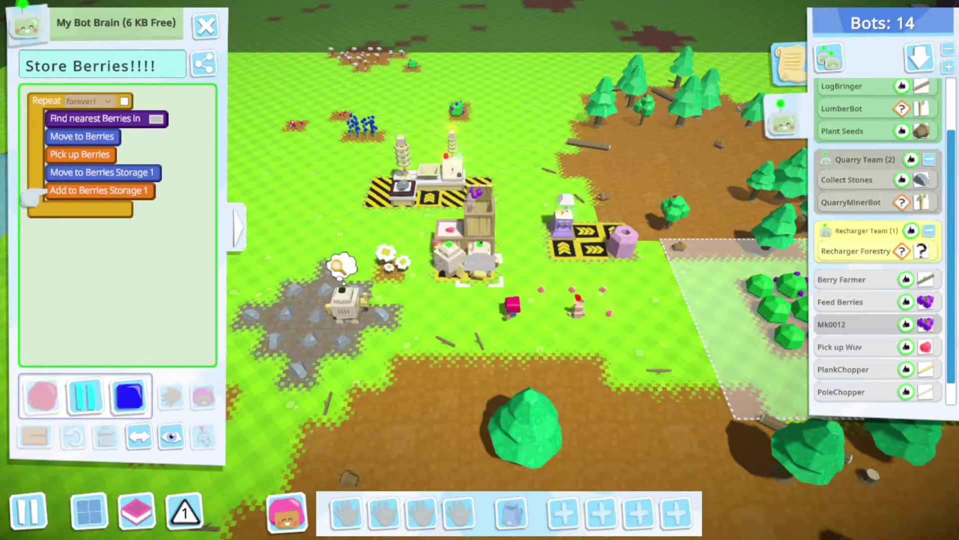
{"action": "key", "text": "Return"}
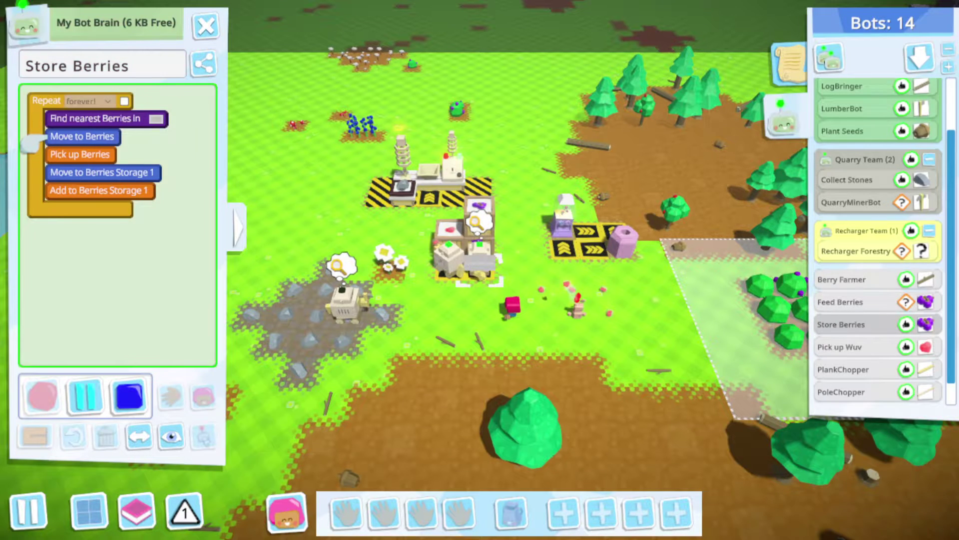
{"action": "left_click", "coordinate": [205, 26]}
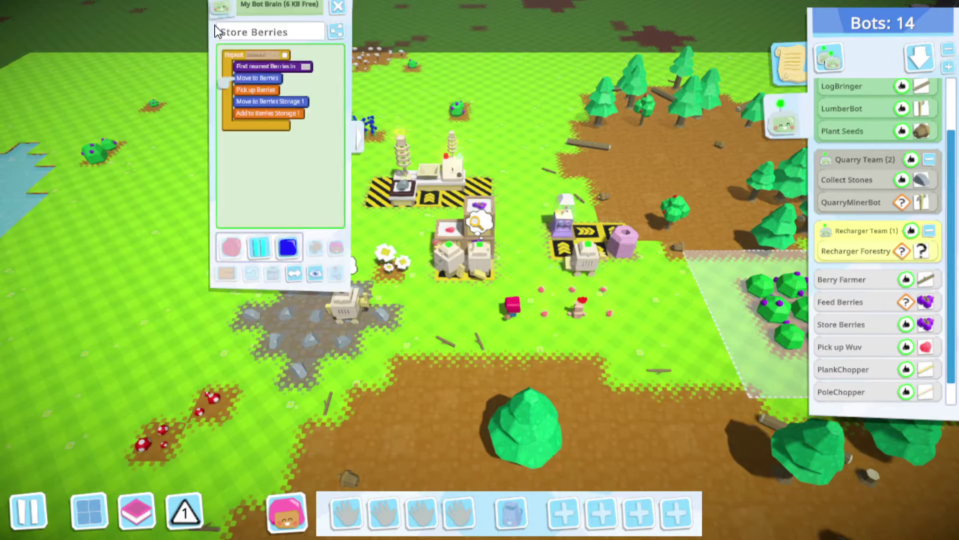
{"action": "scroll", "coordinate": [479, 203], "scroll_direction": "up", "scroll_amount": 5}
{"action": "scroll", "coordinate": [493, 204], "scroll_direction": "down", "scroll_amount": 2}
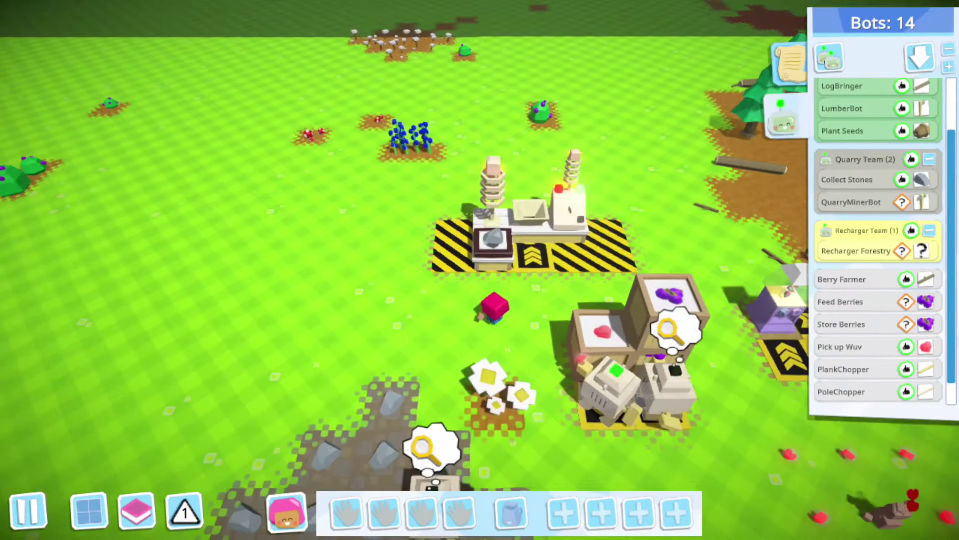
Place a crate blueprint on open ground in Build mode
{"action": "left_click", "coordinate": [88, 510]}
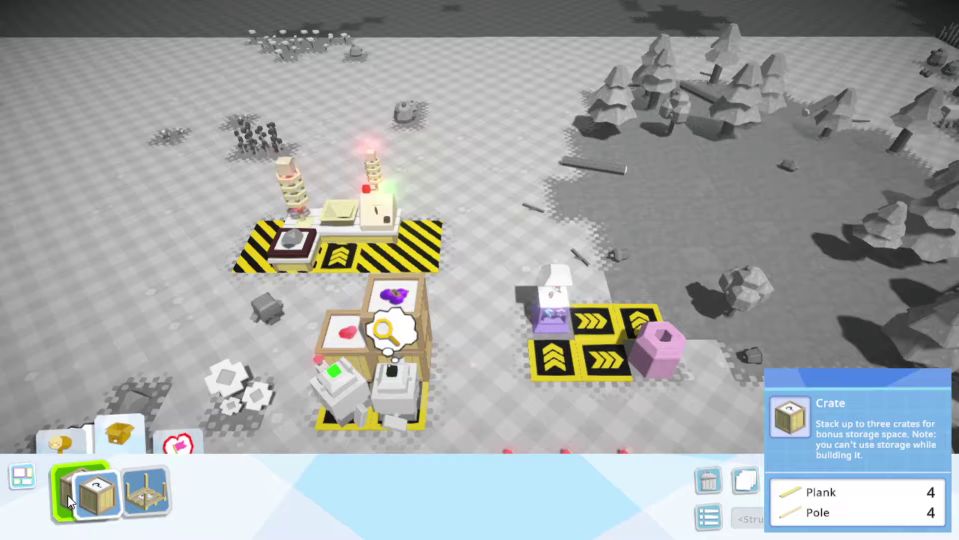
{"action": "scroll", "coordinate": [581, 302], "scroll_direction": "down", "scroll_amount": 5}
{"action": "scroll", "coordinate": [606, 296], "scroll_direction": "up", "scroll_amount": 3}
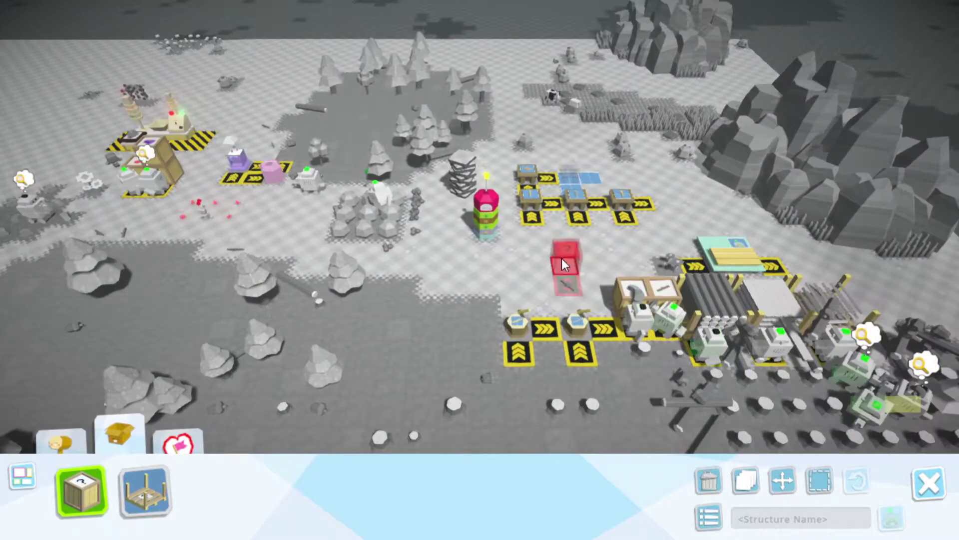
{"action": "left_click_drag", "start_coordinate": [606, 296], "coordinate": [525, 253]}
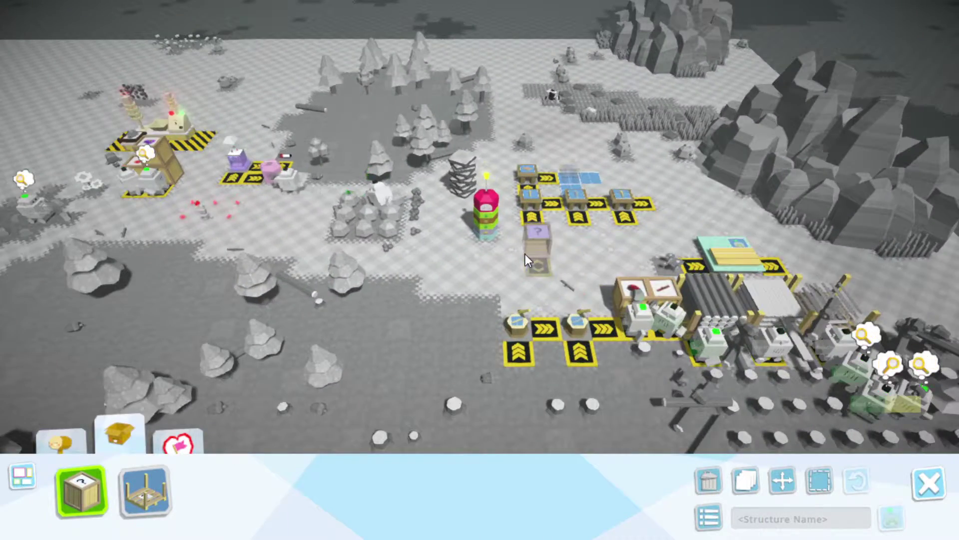
{"action": "left_click", "coordinate": [928, 484]}
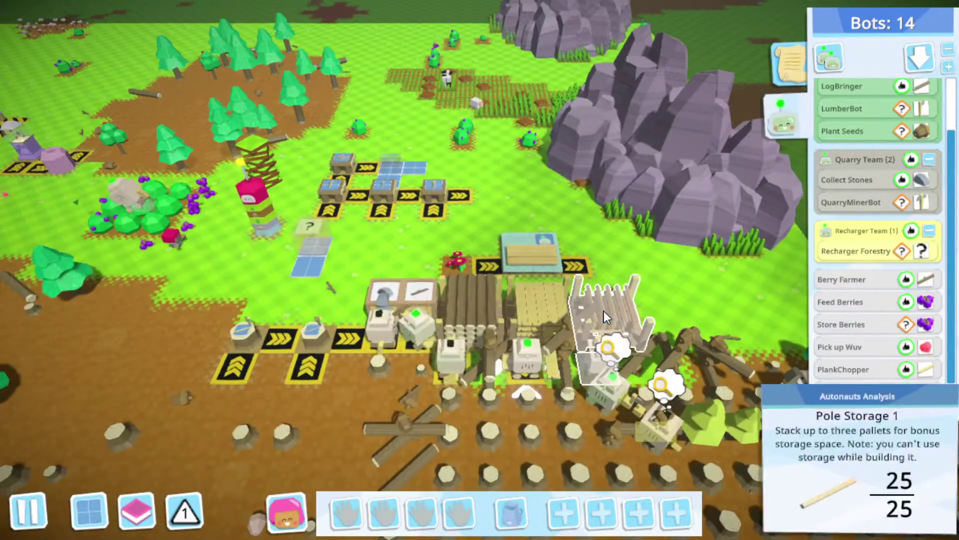
Fill the crate blueprint with four planks and four poles from storage
{"action": "left_click", "coordinate": [550, 317]}
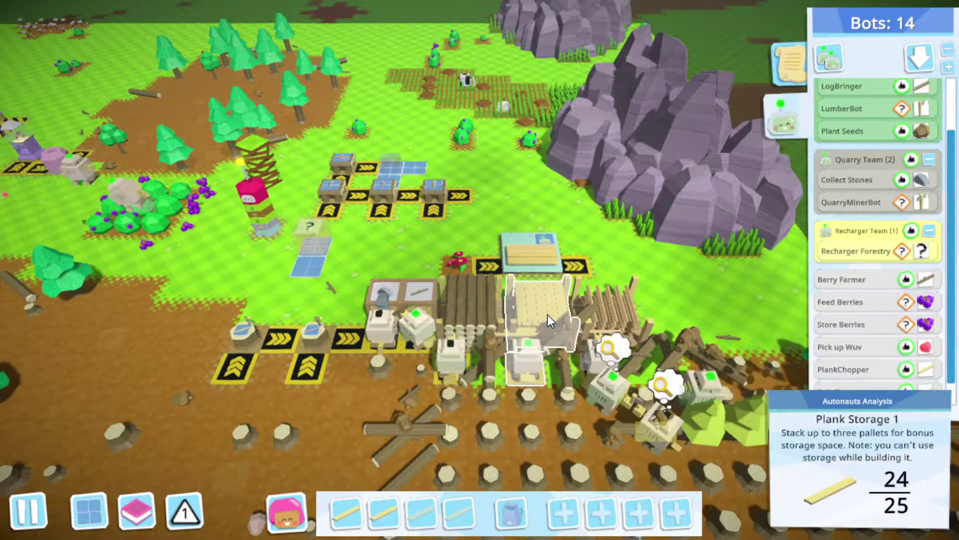
{"action": "left_click", "coordinate": [548, 314]}
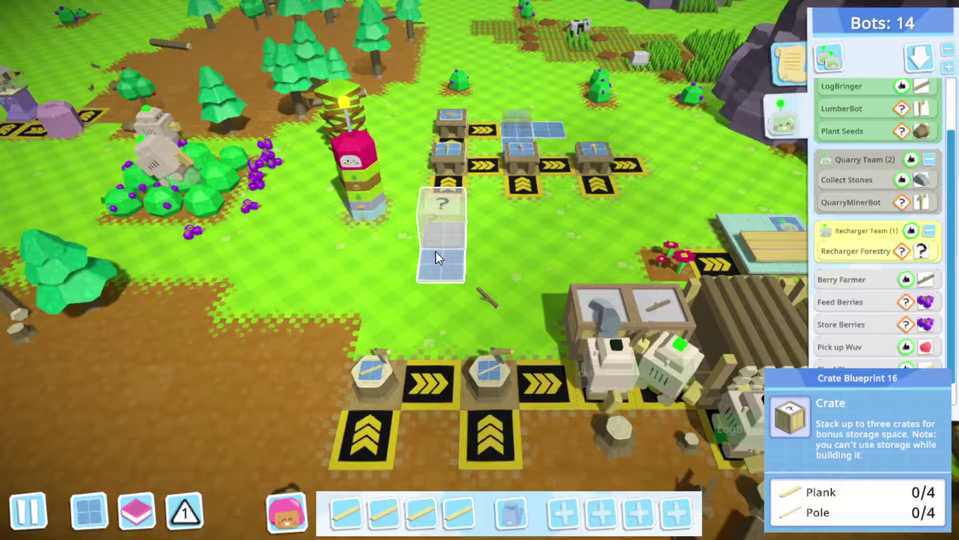
{"action": "left_click", "coordinate": [436, 251]}
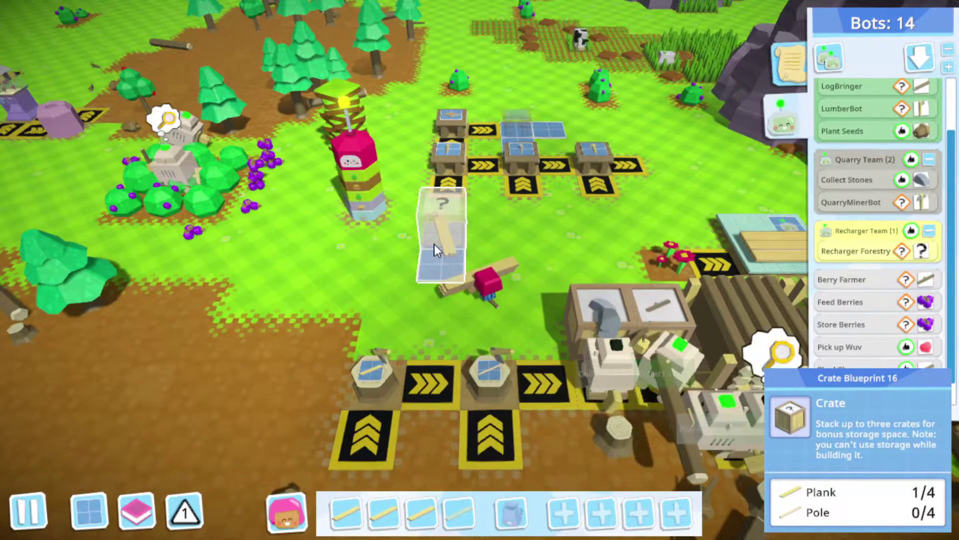
{"action": "key", "text": "d"}
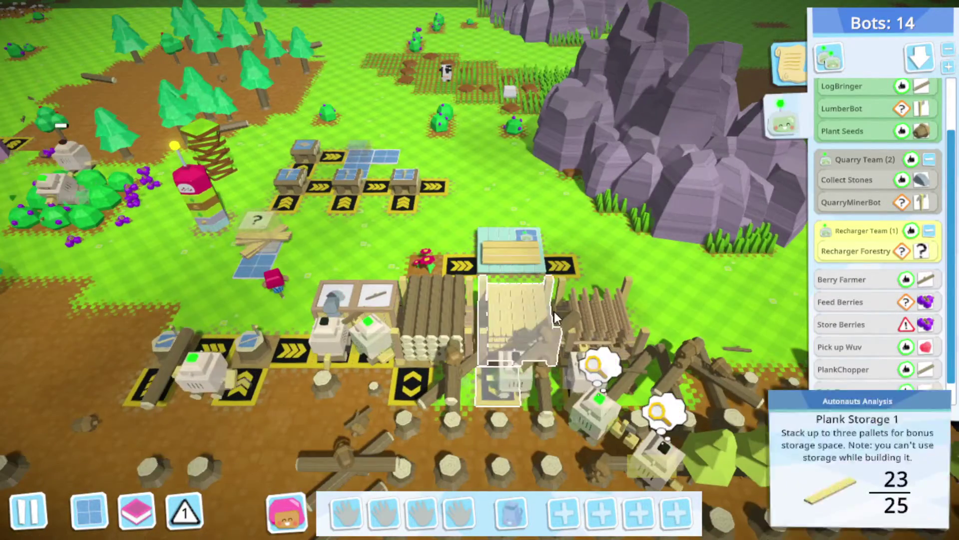
{"action": "scroll", "coordinate": [589, 329], "scroll_direction": "down", "scroll_amount": 2}
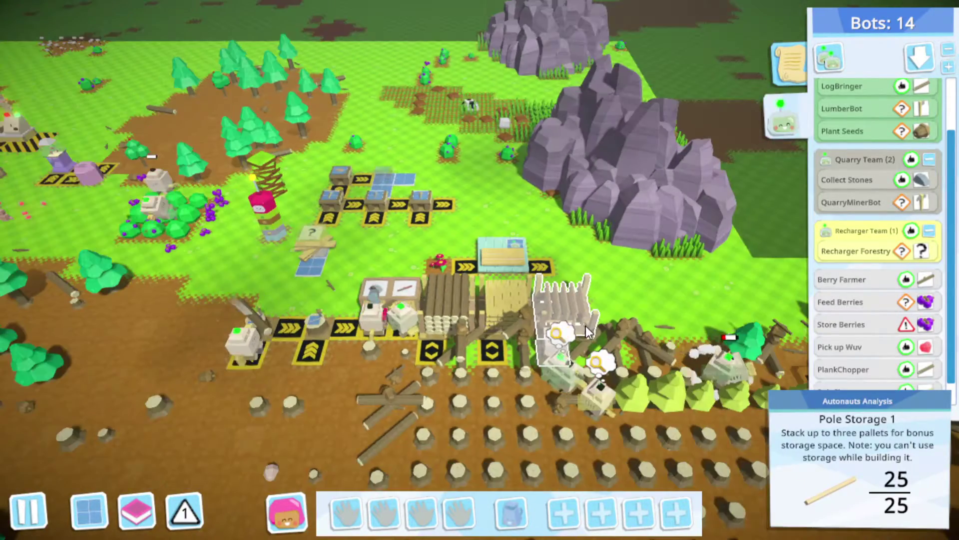
{"action": "left_click", "coordinate": [561, 310]}
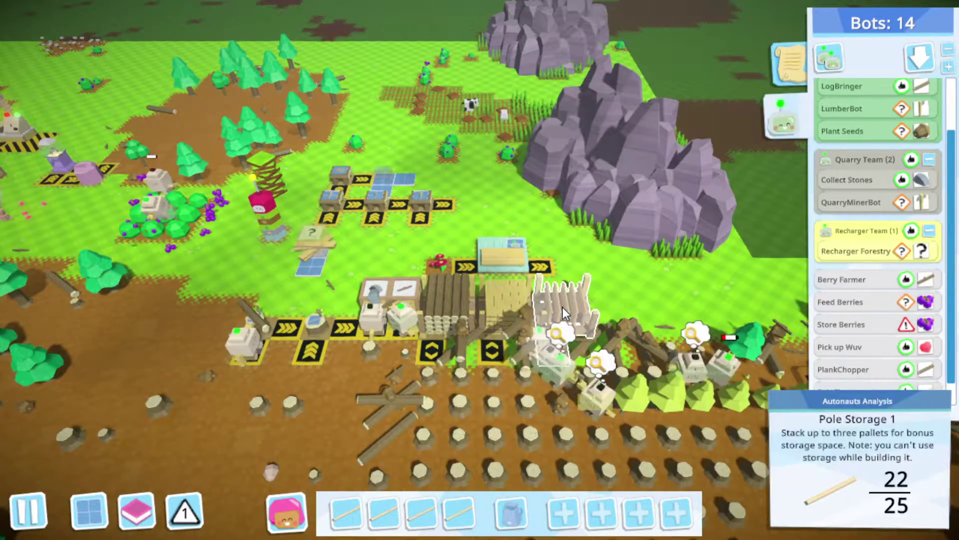
{"action": "scroll", "coordinate": [562, 308], "scroll_direction": "up", "scroll_amount": 2}
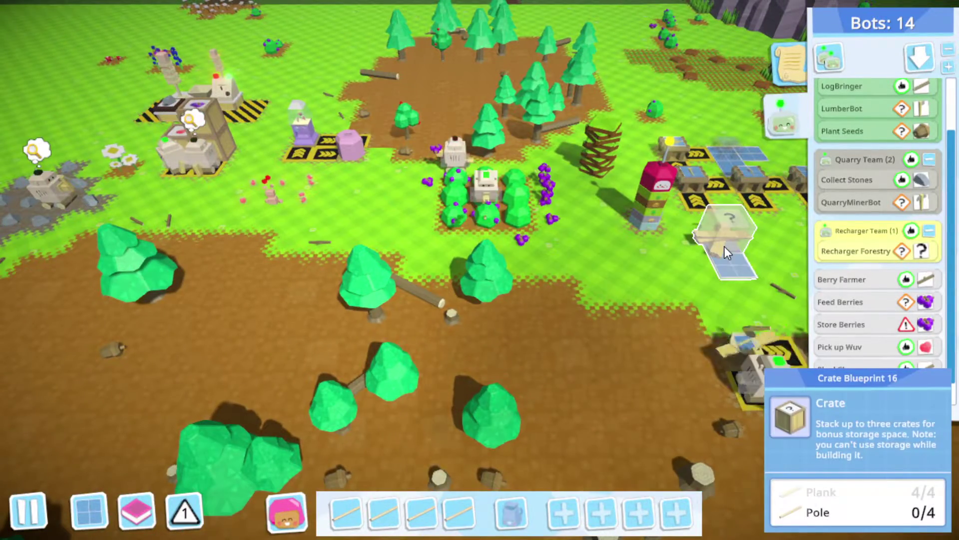
{"action": "left_click", "coordinate": [724, 242]}
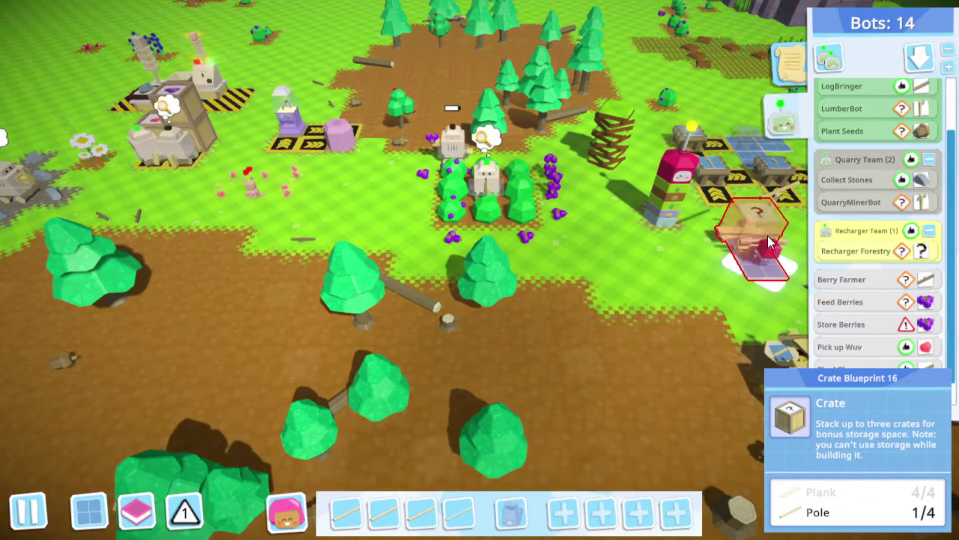
{"action": "left_click", "coordinate": [769, 236]}
{"action": "left_click", "coordinate": [768, 237]}
{"action": "scroll", "coordinate": [767, 235], "scroll_direction": "down", "scroll_amount": 2}
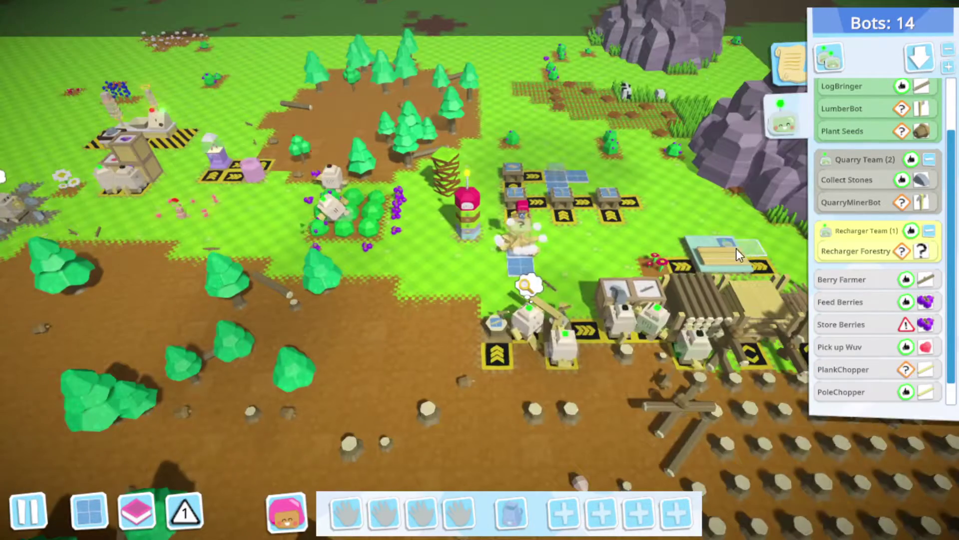
Enter and leave Build mode again while viewing the original base buildings
{"action": "left_click", "coordinate": [78, 519]}
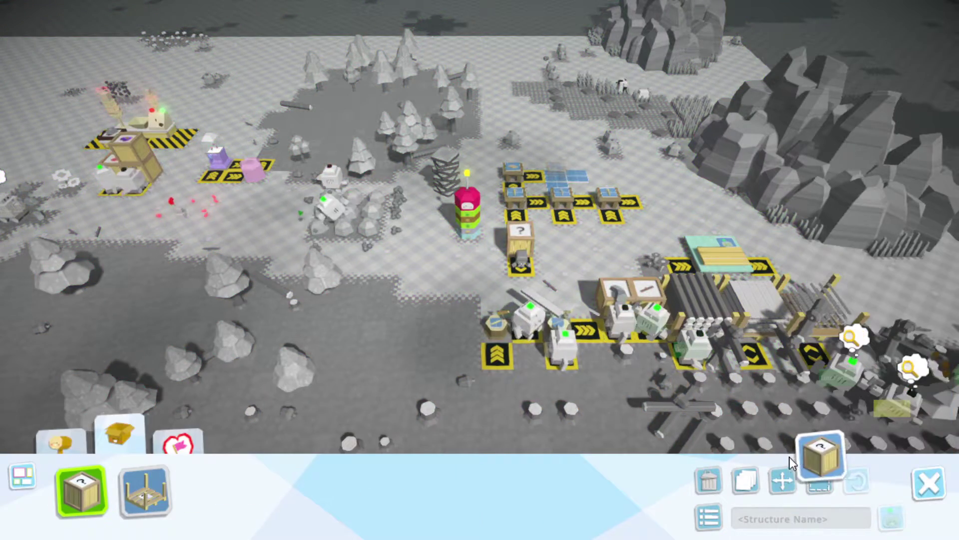
{"action": "key", "text": "a"}
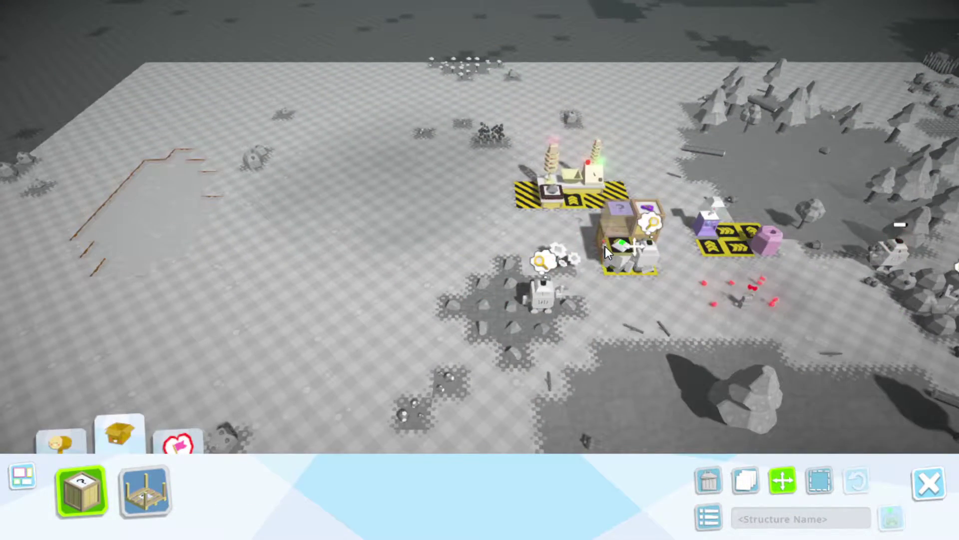
{"action": "scroll", "coordinate": [605, 246], "scroll_direction": "down", "scroll_amount": 3}
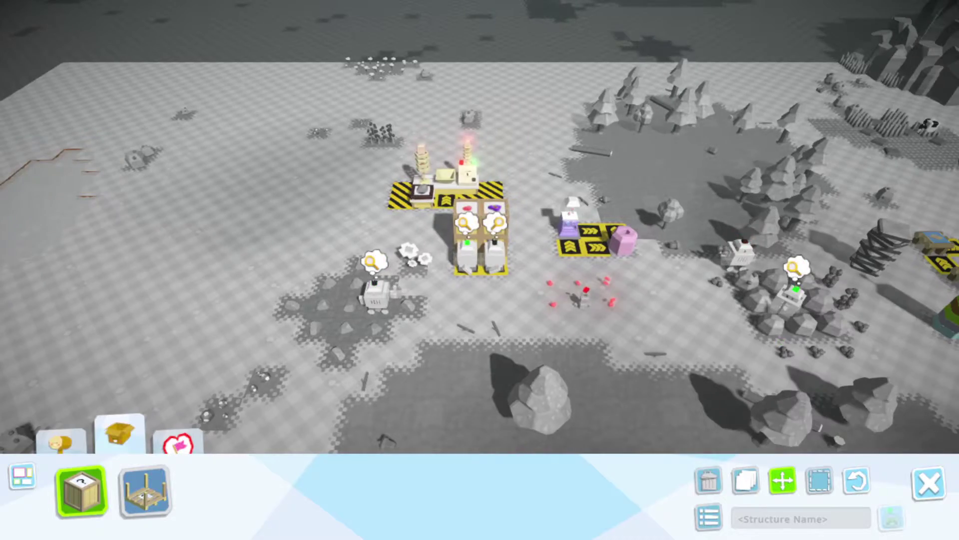
{"action": "left_click", "coordinate": [929, 483]}
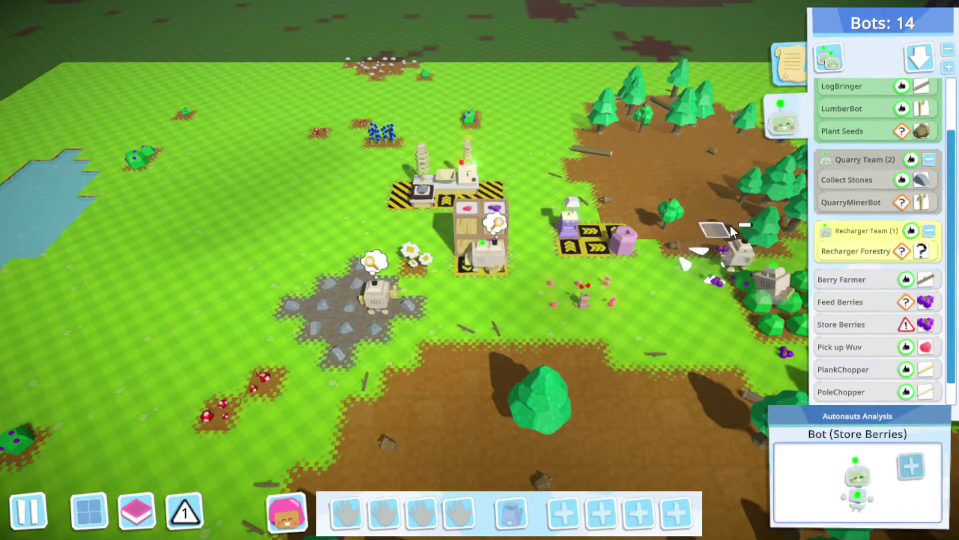
{"action": "scroll", "coordinate": [730, 226], "scroll_direction": "down", "scroll_amount": 3}
{"action": "key", "text": "t"}
{"action": "left_click", "coordinate": [604, 268]}
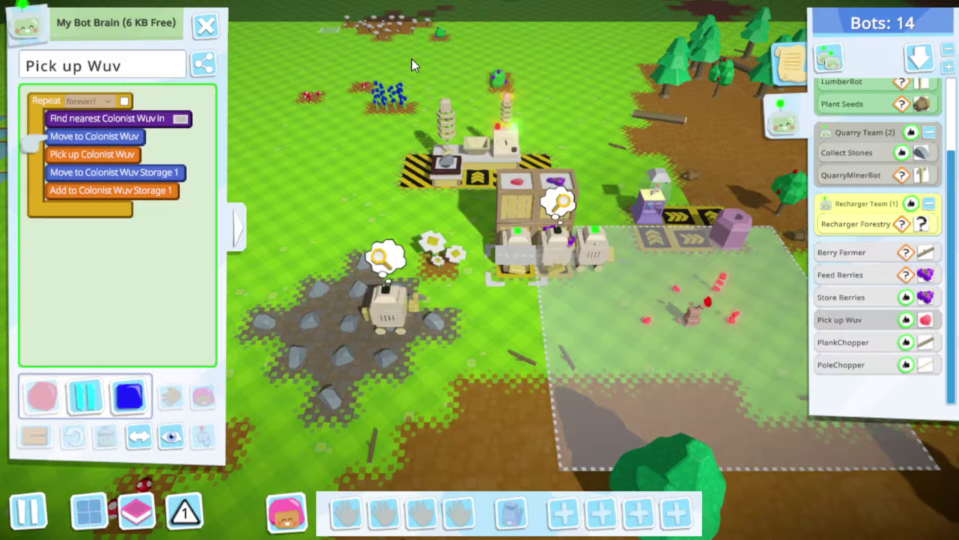
{"action": "left_click", "coordinate": [206, 27]}
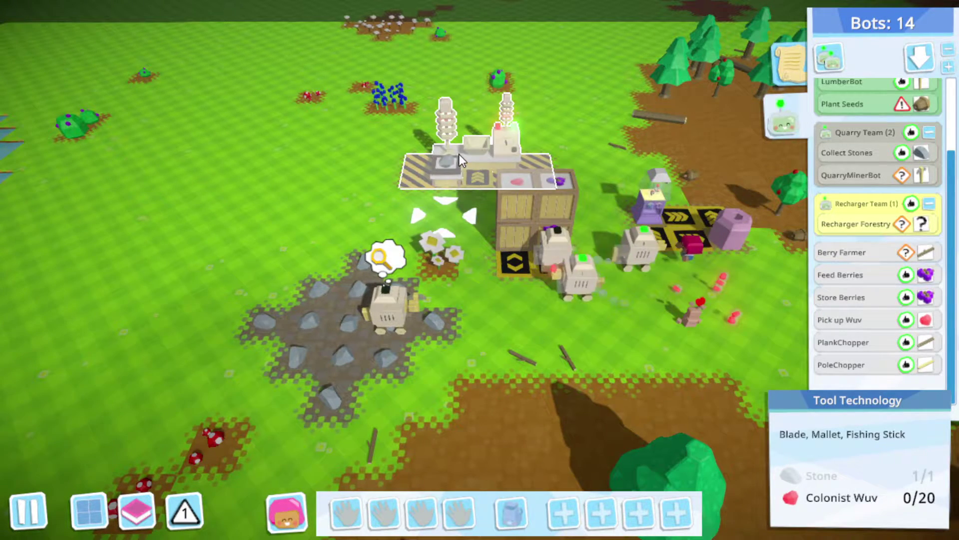
{"action": "mouse_move", "coordinate": [536, 217]}
{"action": "scroll", "coordinate": [483, 166], "scroll_direction": "up", "scroll_amount": 5}
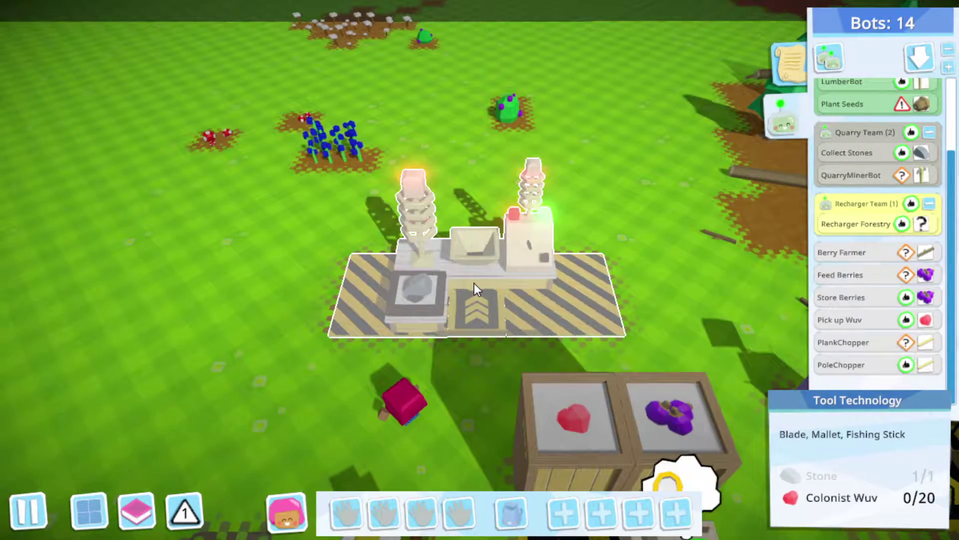
Place the Tool Technology workbench on its striped base north of the berry and Wuv crates
{"action": "key", "text": "t"}
{"action": "key", "text": "Escape"}
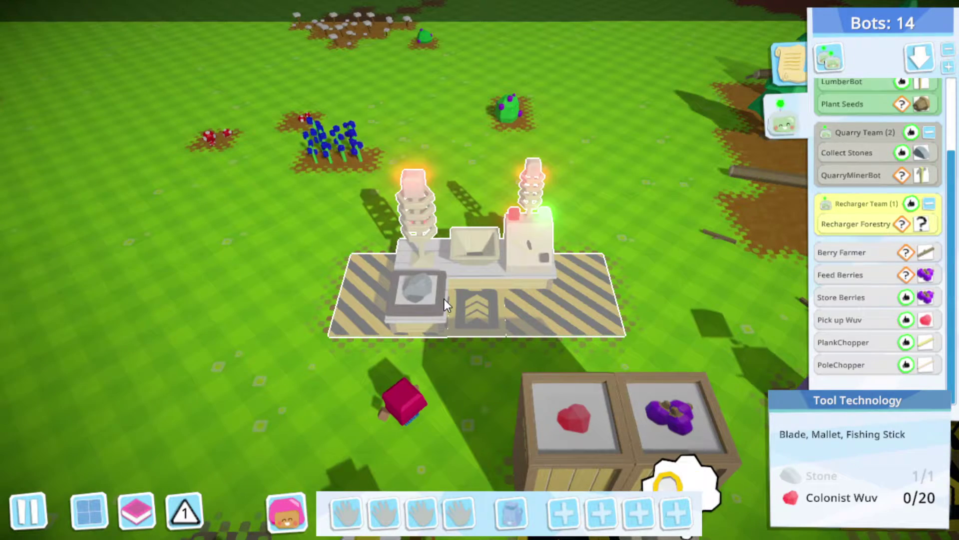
{"action": "scroll", "coordinate": [452, 293], "scroll_direction": "up", "scroll_amount": 2}
{"action": "scroll", "coordinate": [450, 301], "scroll_direction": "down", "scroll_amount": 4}
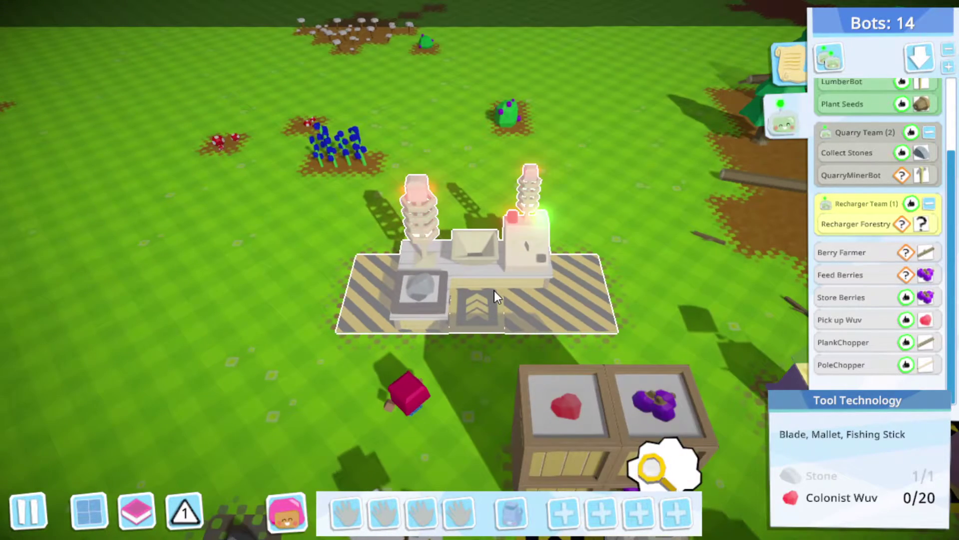
{"action": "scroll", "coordinate": [494, 290], "scroll_direction": "up", "scroll_amount": 4}
{"action": "scroll", "coordinate": [494, 290], "scroll_direction": "down", "scroll_amount": 1}
{"action": "scroll", "coordinate": [494, 291], "scroll_direction": "down", "scroll_amount": 1}
{"action": "scroll", "coordinate": [494, 289], "scroll_direction": "down", "scroll_amount": 2}
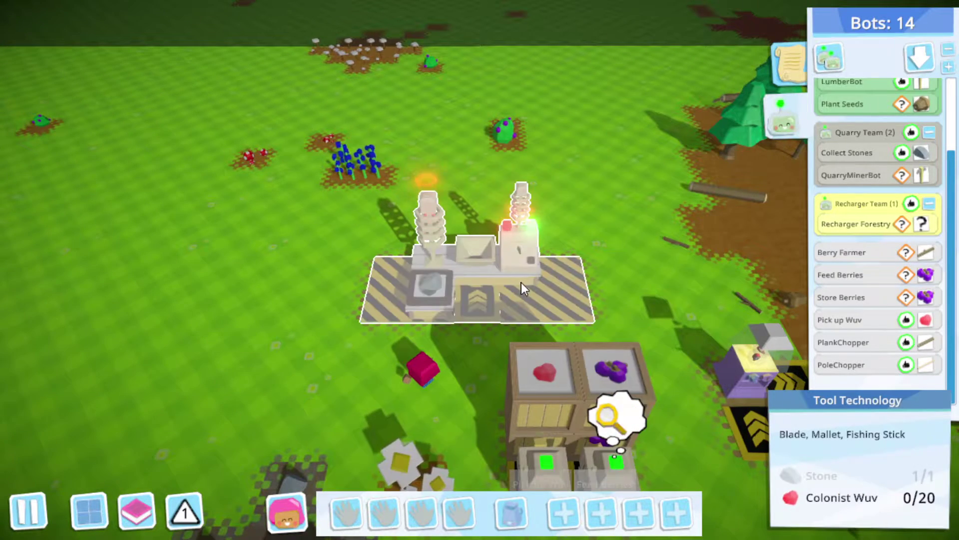
{"action": "scroll", "coordinate": [505, 282], "scroll_direction": "down", "scroll_amount": 2}
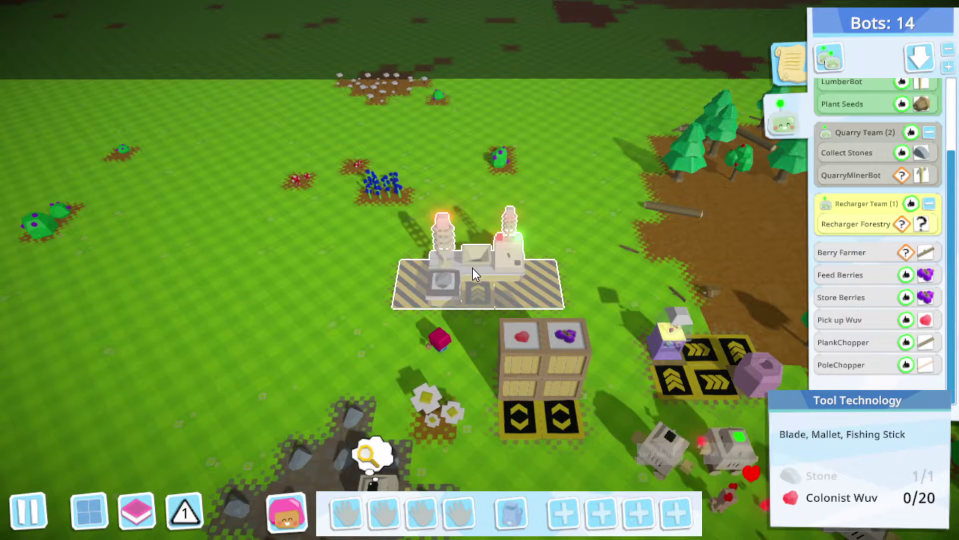
{"action": "left_click", "coordinate": [467, 295]}
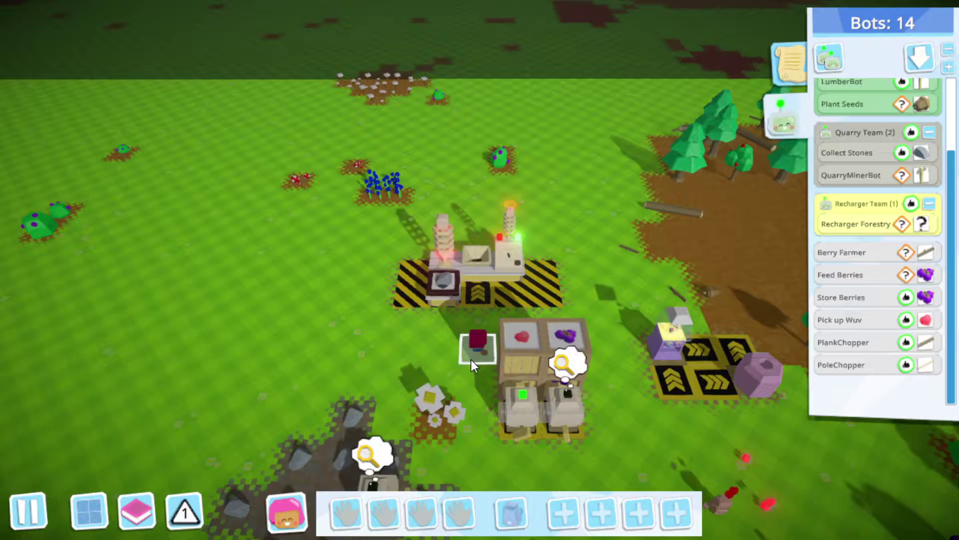
{"action": "key", "text": "s"}
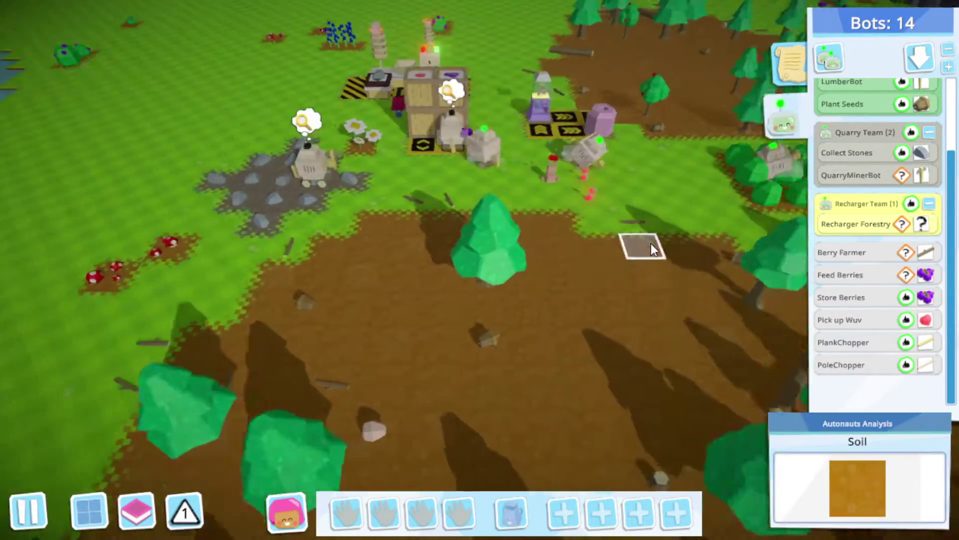
{"action": "scroll", "coordinate": [626, 225], "scroll_direction": "down", "scroll_amount": 3}
{"action": "scroll", "coordinate": [603, 245], "scroll_direction": "down", "scroll_amount": 3}
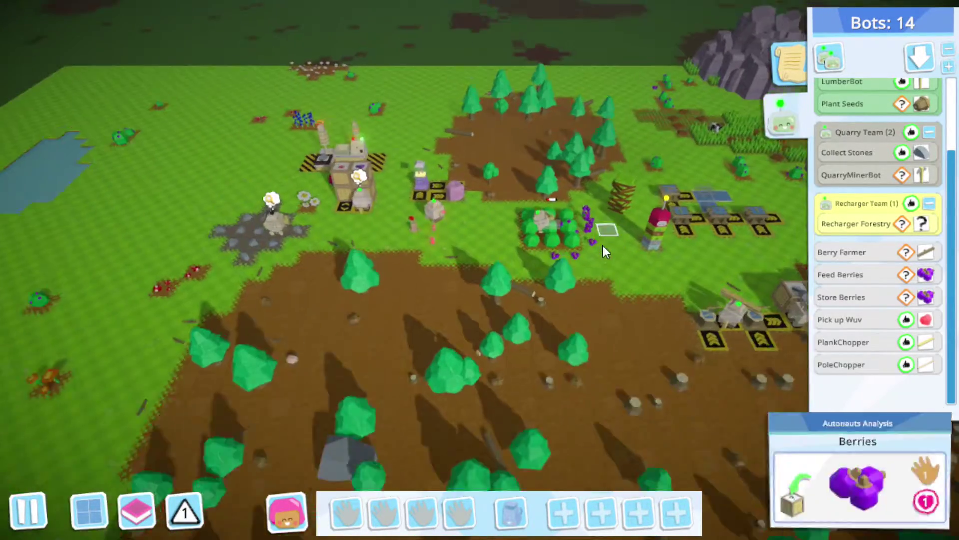
{"action": "key", "text": "d"}
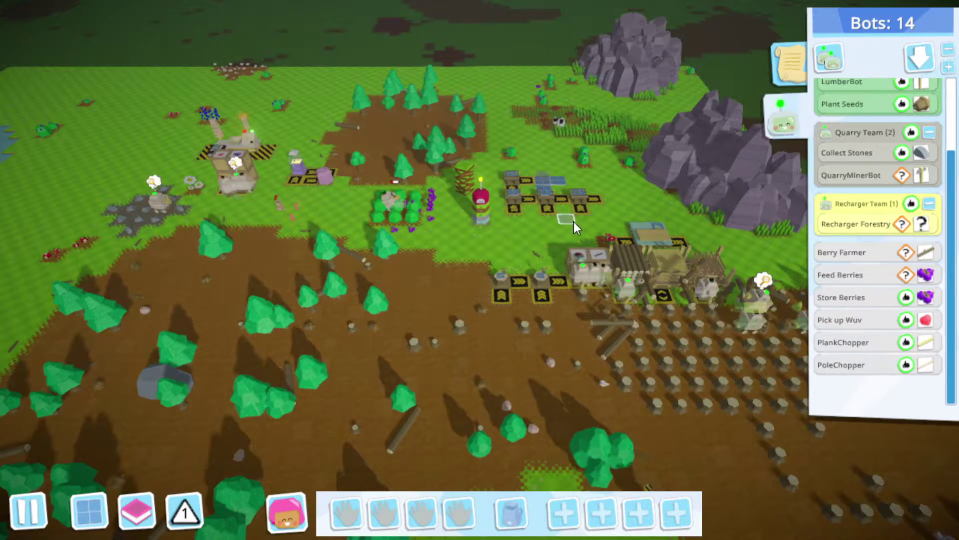
{"action": "key", "text": "a"}
{"action": "scroll", "coordinate": [525, 216], "scroll_direction": "up", "scroll_amount": 3}
{"action": "scroll", "coordinate": [508, 224], "scroll_direction": "down", "scroll_amount": 1}
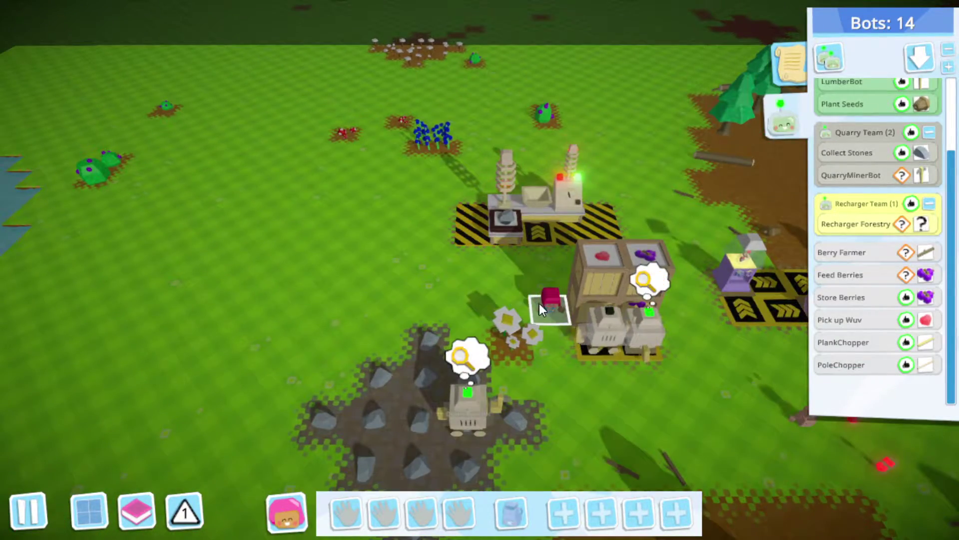
{"action": "scroll", "coordinate": [538, 303], "scroll_direction": "down", "scroll_amount": 3}
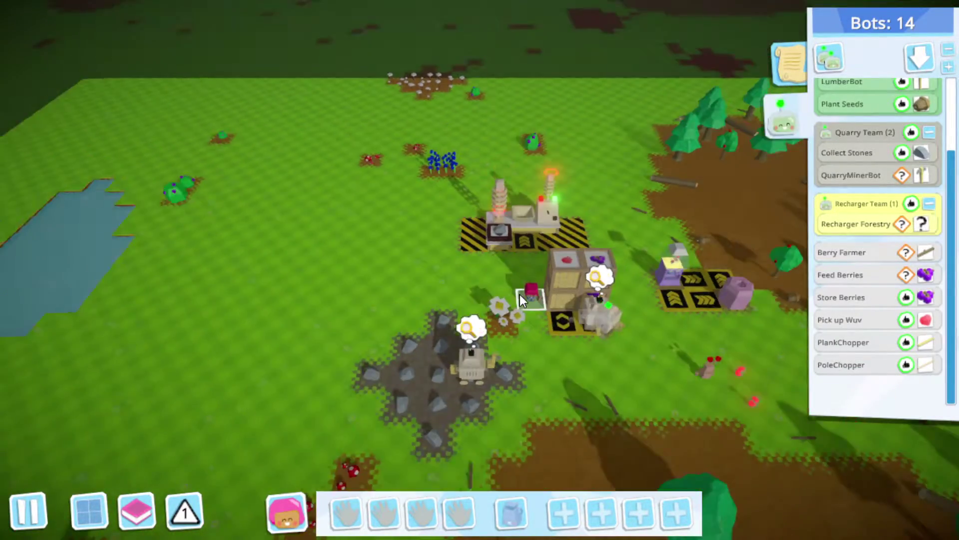
{"action": "key", "text": "s"}
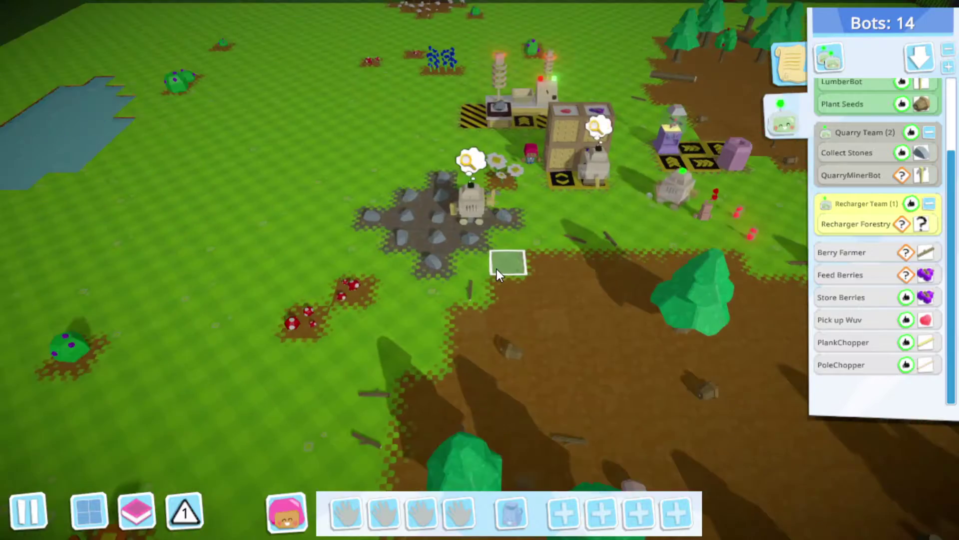
{"action": "key", "text": "d"}
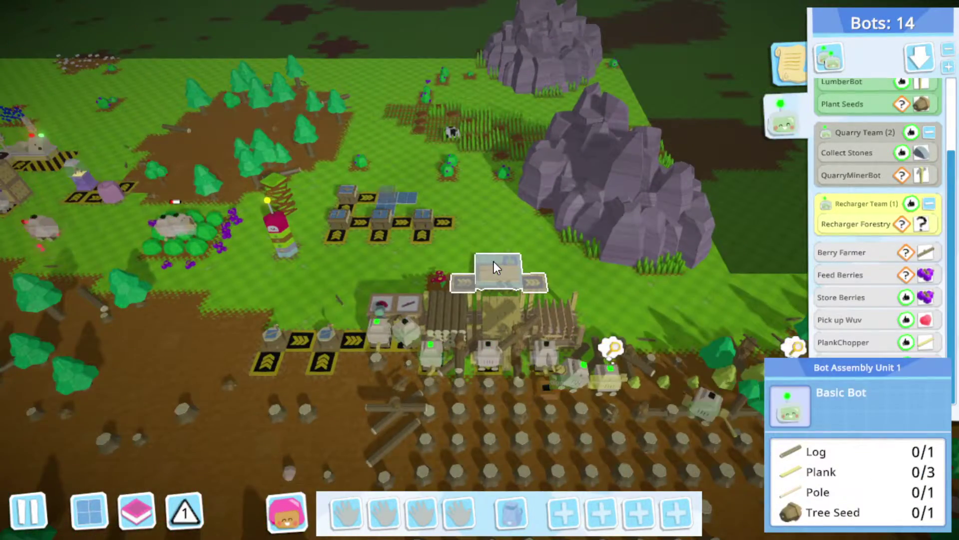
{"action": "key", "text": "a"}
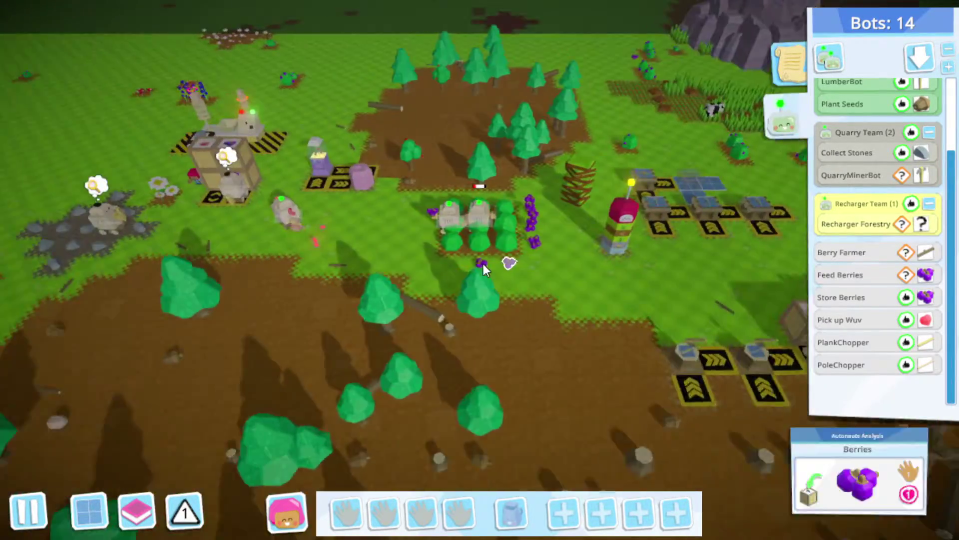
{"action": "key", "text": "w"}
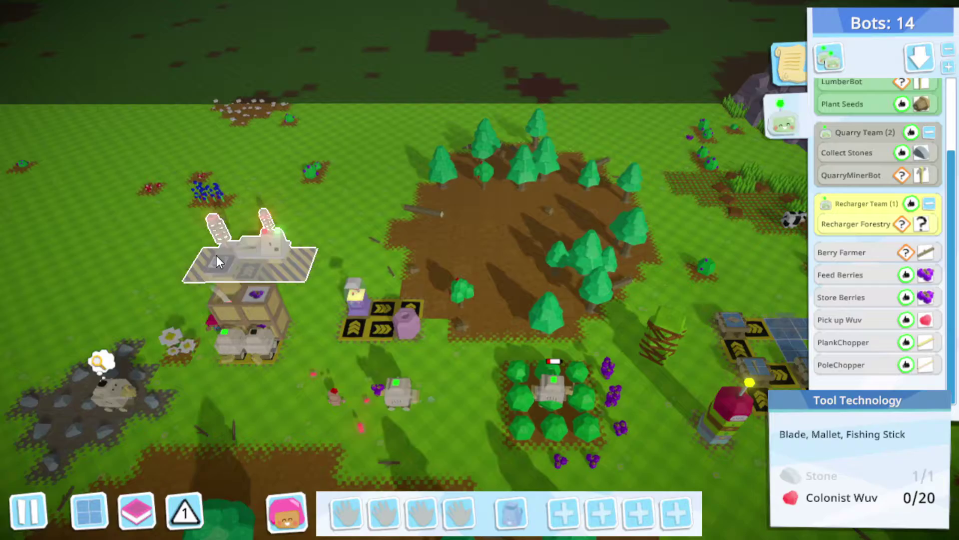
{"action": "key", "text": "a"}
{"action": "key", "text": "s"}
{"action": "key", "text": "d"}
{"action": "key", "text": "s"}
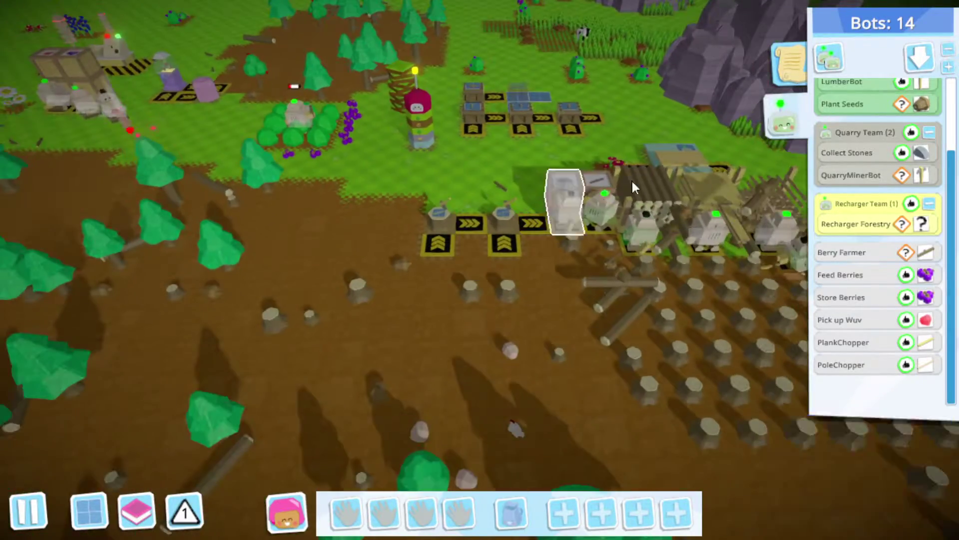
{"action": "scroll", "coordinate": [605, 233], "scroll_direction": "down", "scroll_amount": 2}
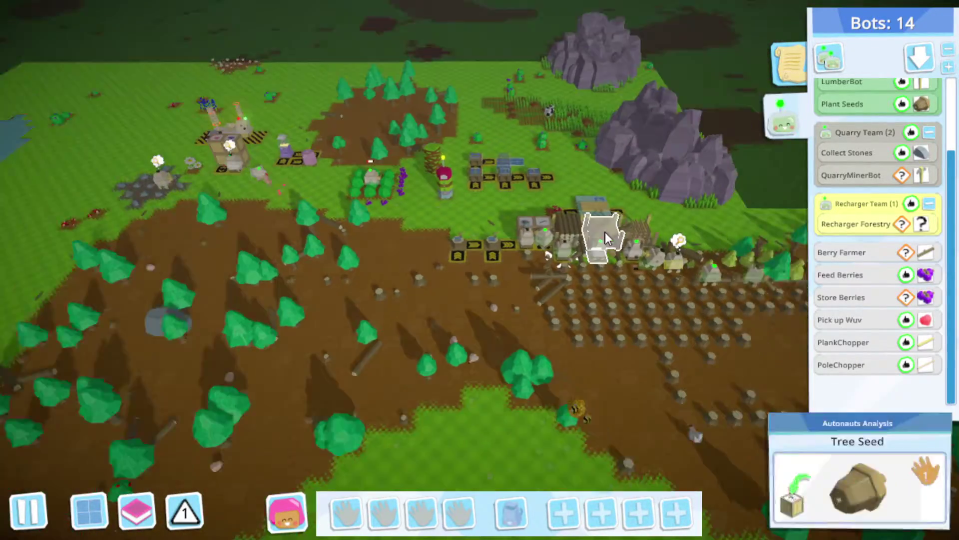
{"action": "scroll", "coordinate": [605, 231], "scroll_direction": "down", "scroll_amount": 2}
{"action": "scroll", "coordinate": [605, 231], "scroll_direction": "up", "scroll_amount": 1}
{"action": "scroll", "coordinate": [606, 232], "scroll_direction": "down", "scroll_amount": 3}
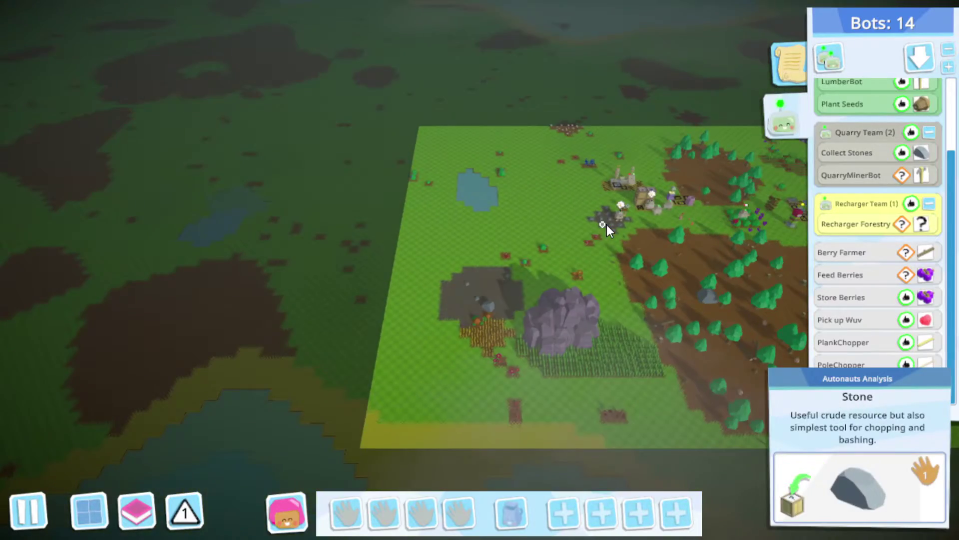
{"action": "scroll", "coordinate": [606, 224], "scroll_direction": "up", "scroll_amount": 2}
{"action": "scroll", "coordinate": [606, 224], "scroll_direction": "up", "scroll_amount": 1}
{"action": "scroll", "coordinate": [606, 224], "scroll_direction": "up", "scroll_amount": 2}
{"action": "scroll", "coordinate": [592, 232], "scroll_direction": "up", "scroll_amount": 1}
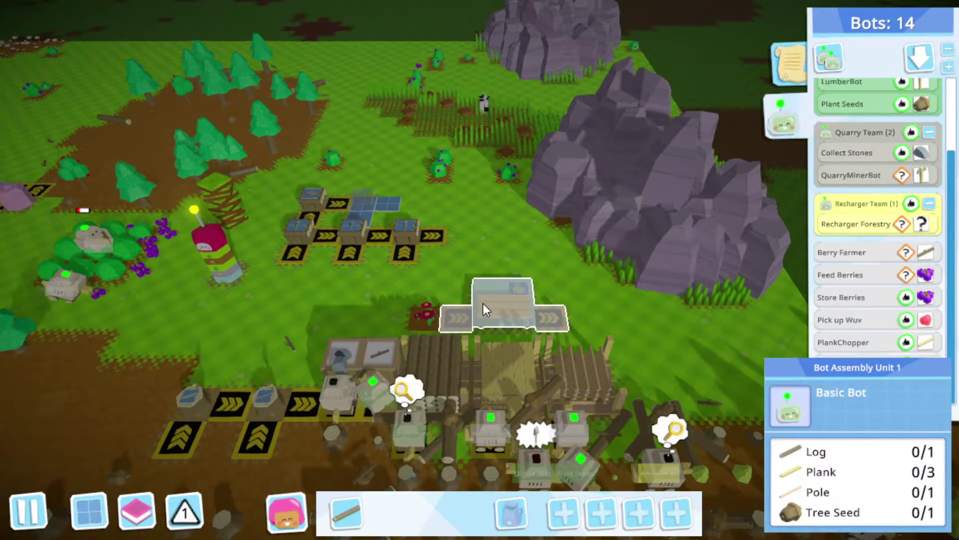
{"action": "scroll", "coordinate": [483, 303], "scroll_direction": "down", "scroll_amount": 2}
{"action": "scroll", "coordinate": [483, 304], "scroll_direction": "up", "scroll_amount": 2}
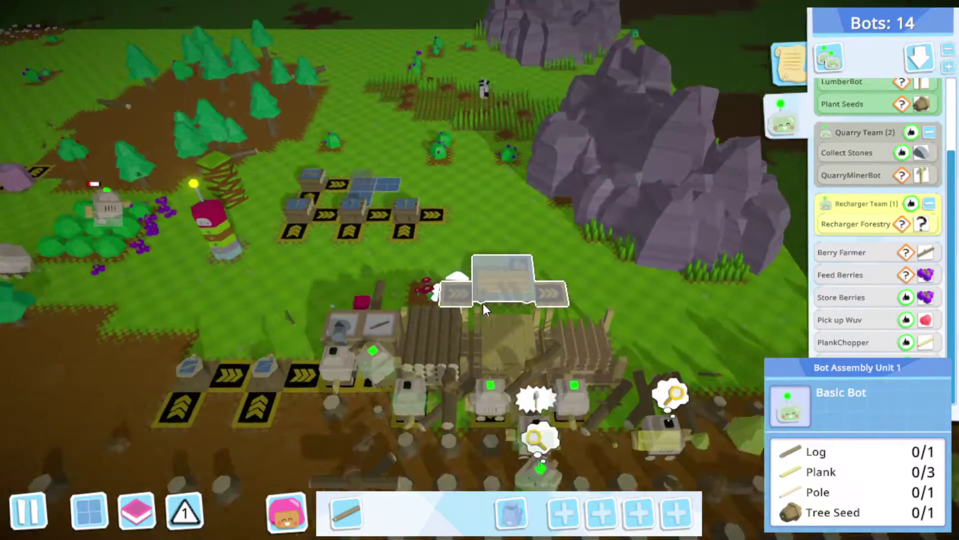
{"action": "scroll", "coordinate": [483, 303], "scroll_direction": "down", "scroll_amount": 2}
{"action": "scroll", "coordinate": [519, 262], "scroll_direction": "up", "scroll_amount": 3}
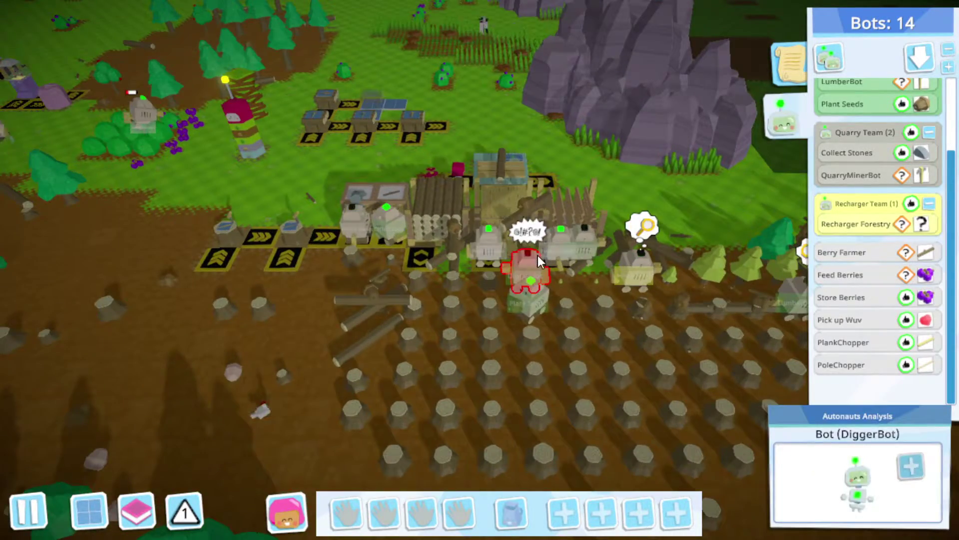
Craft a crude spade from a stored stone and a stick, then pick it up
{"action": "key", "text": "w"}
{"action": "key", "text": "a"}
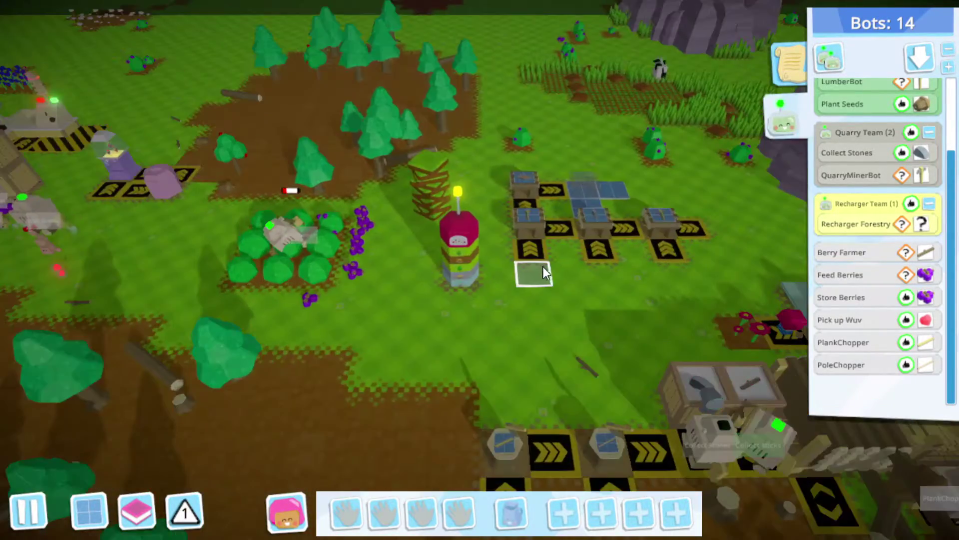
{"action": "key", "text": "s"}
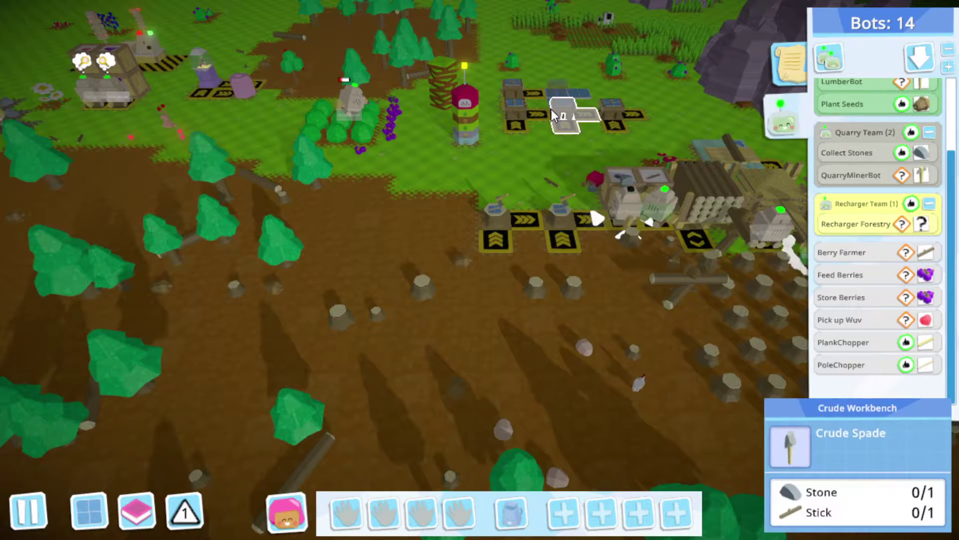
{"action": "left_click", "coordinate": [551, 108]}
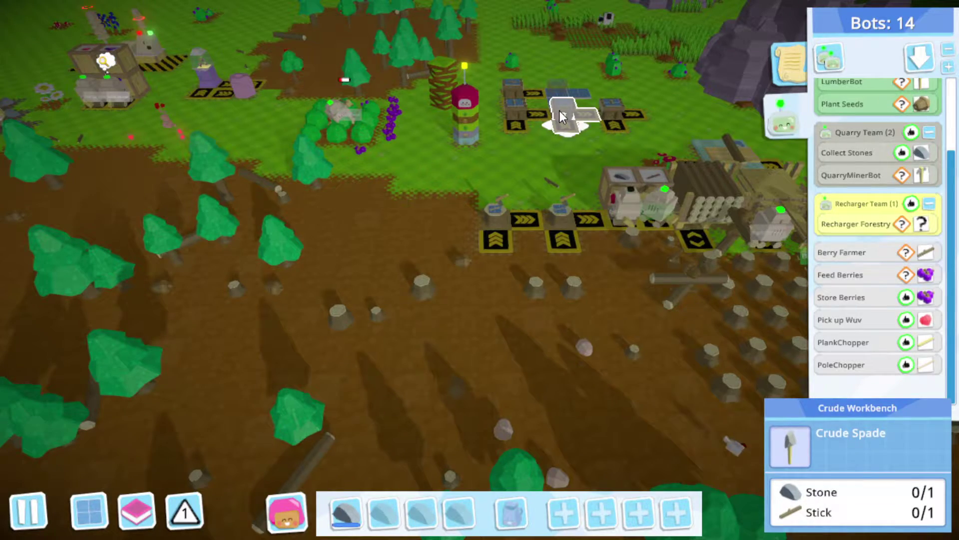
{"action": "scroll", "coordinate": [667, 165], "scroll_direction": "up", "scroll_amount": 1}
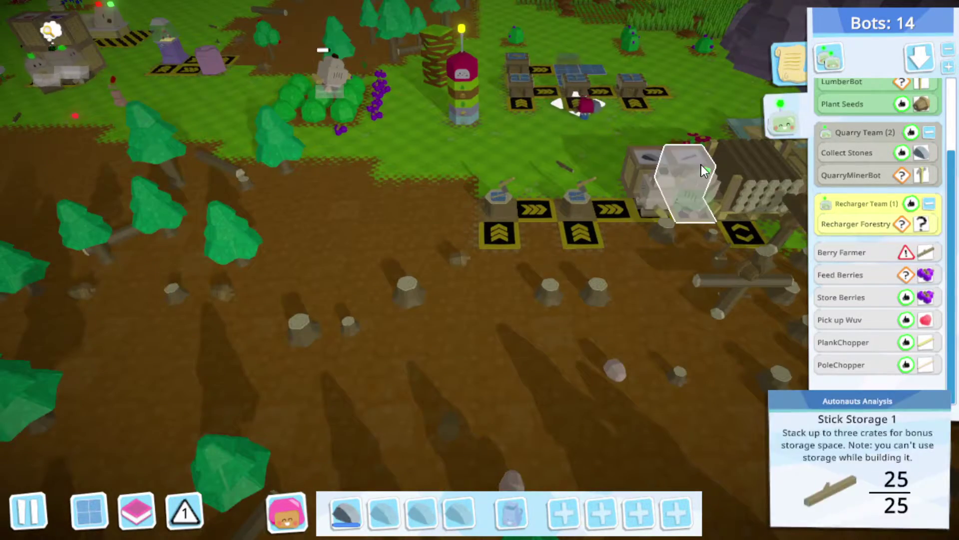
{"action": "scroll", "coordinate": [701, 169], "scroll_direction": "down", "scroll_amount": 2}
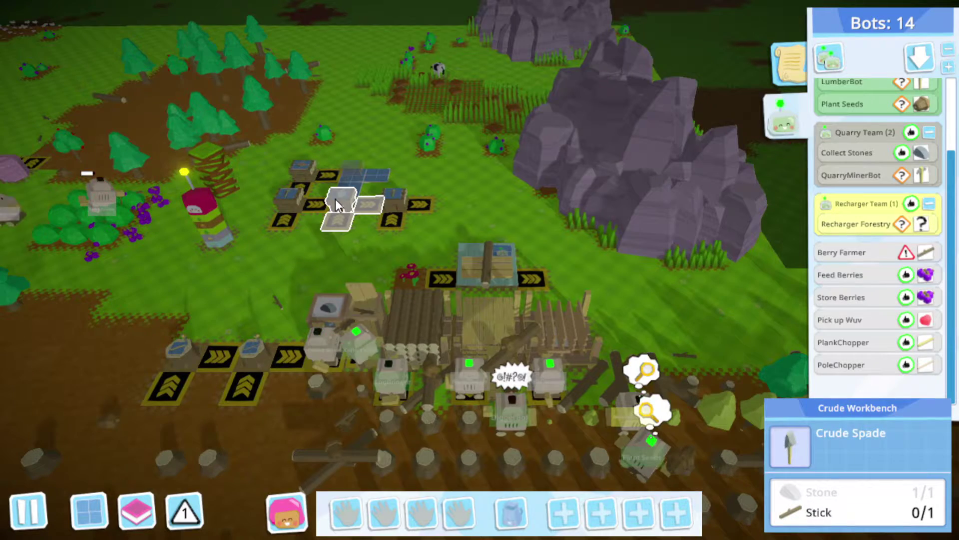
{"action": "scroll", "coordinate": [338, 202], "scroll_direction": "up", "scroll_amount": 2}
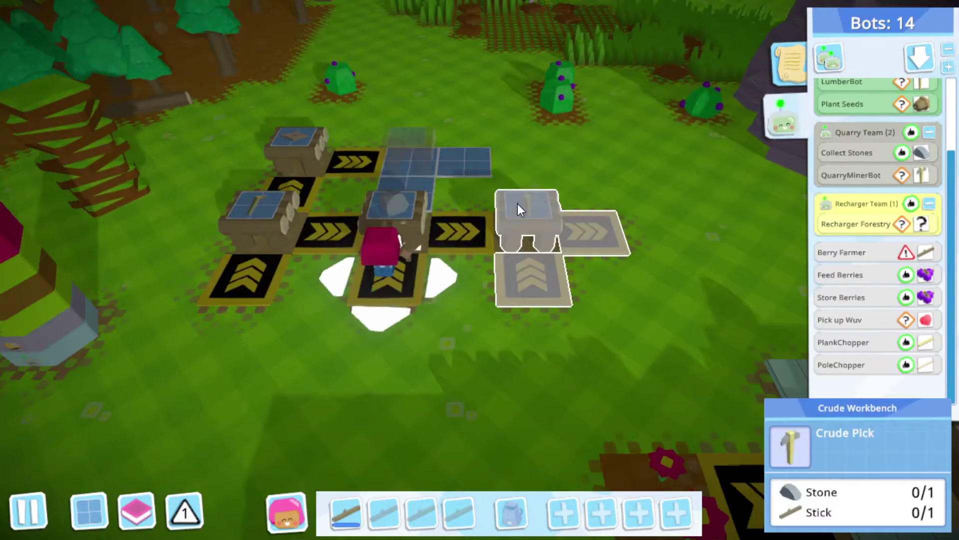
{"action": "left_click", "coordinate": [517, 205]}
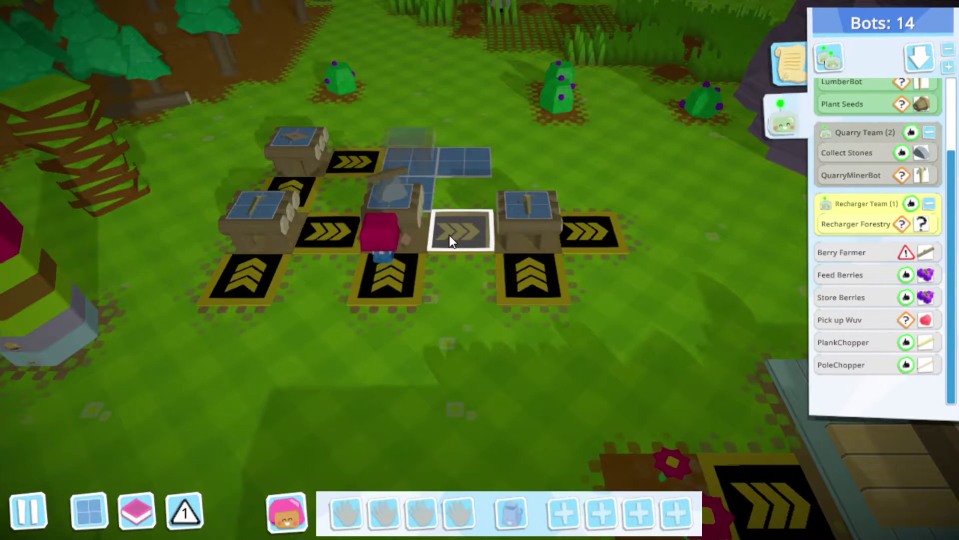
{"action": "left_click", "coordinate": [450, 235]}
{"action": "scroll", "coordinate": [449, 235], "scroll_direction": "down", "scroll_amount": 3}
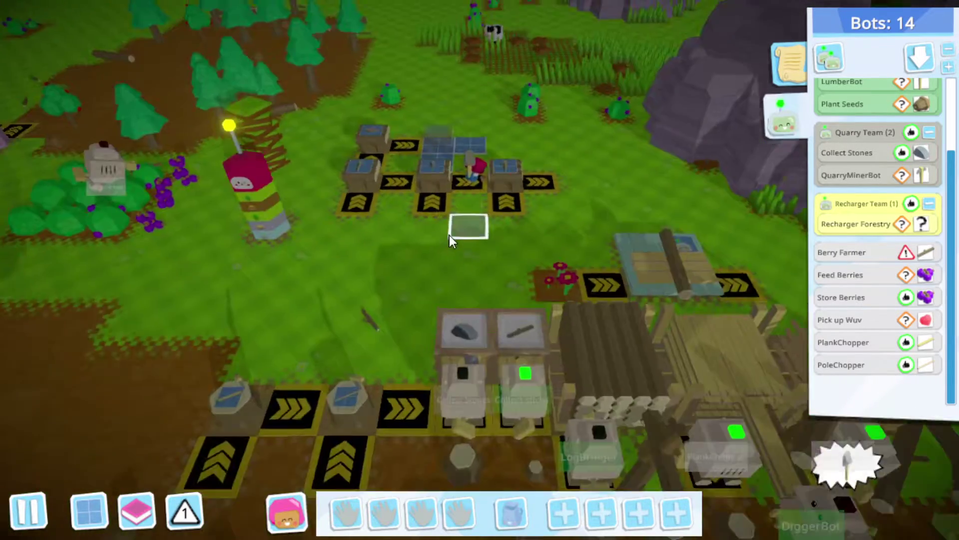
{"action": "scroll", "coordinate": [472, 230], "scroll_direction": "down", "scroll_amount": 2}
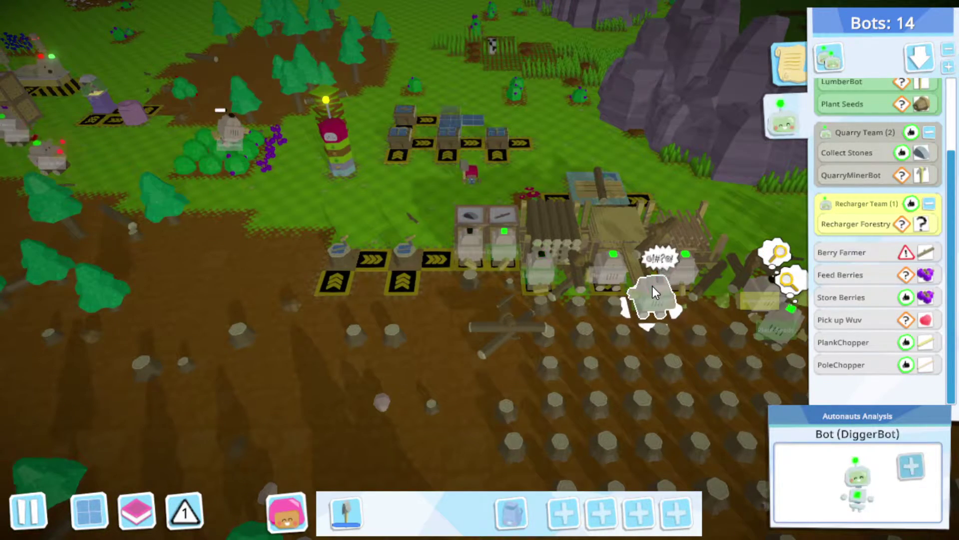
Give the crude spade to the DiggerBot and place a new crude workbench nearby
{"action": "left_click", "coordinate": [653, 286]}
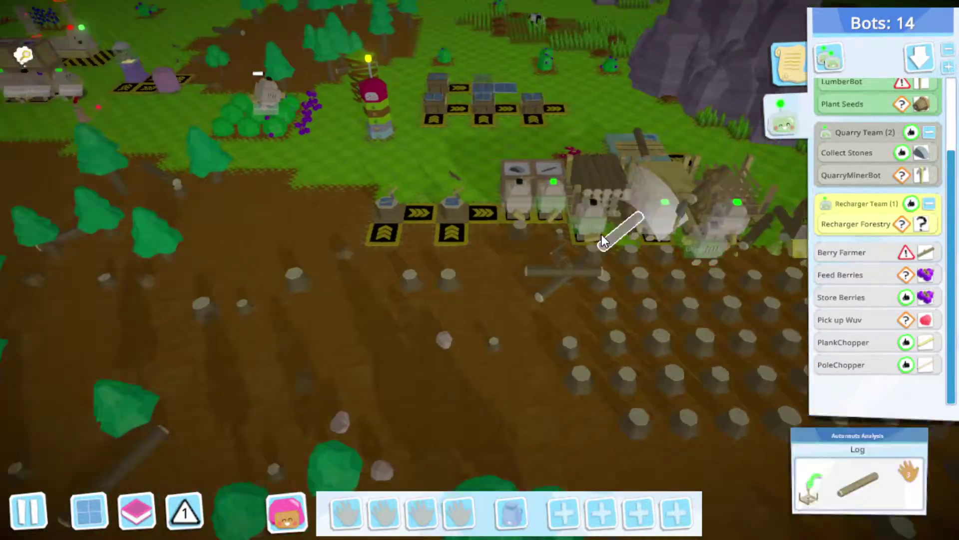
{"action": "scroll", "coordinate": [509, 189], "scroll_direction": "down", "scroll_amount": 5}
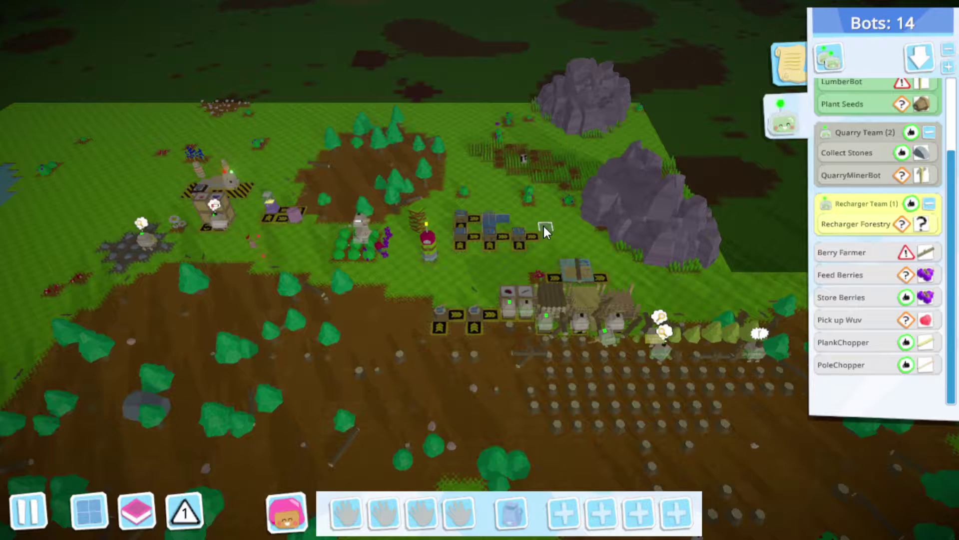
{"action": "key", "text": "s"}
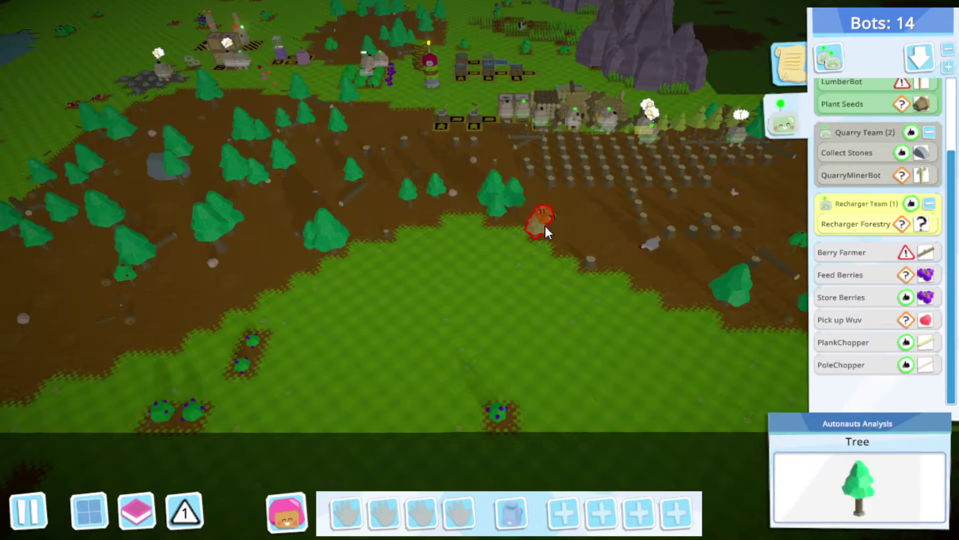
{"action": "scroll", "coordinate": [561, 219], "scroll_direction": "down", "scroll_amount": 2}
{"action": "scroll", "coordinate": [562, 218], "scroll_direction": "down", "scroll_amount": 2}
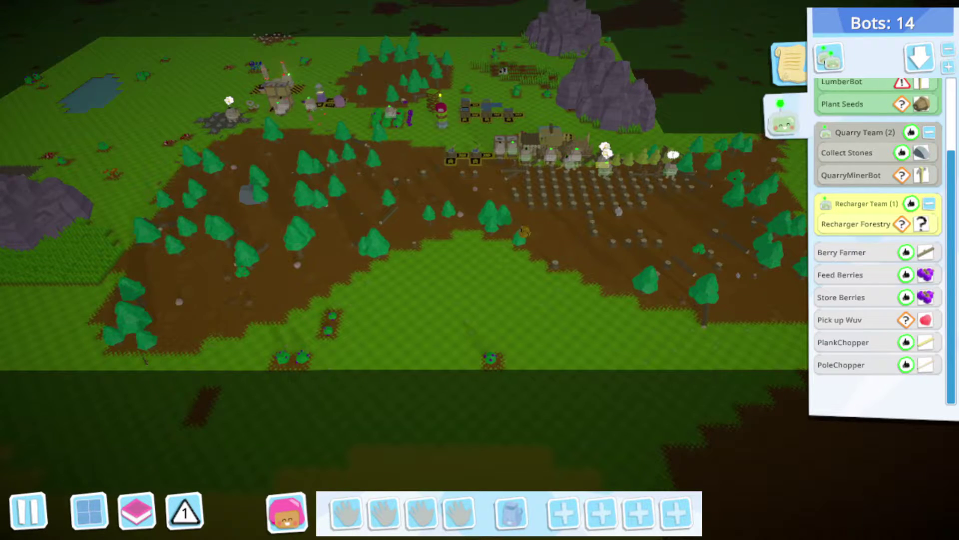
{"action": "scroll", "coordinate": [550, 247], "scroll_direction": "up", "scroll_amount": 3}
{"action": "scroll", "coordinate": [549, 246], "scroll_direction": "up", "scroll_amount": 3}
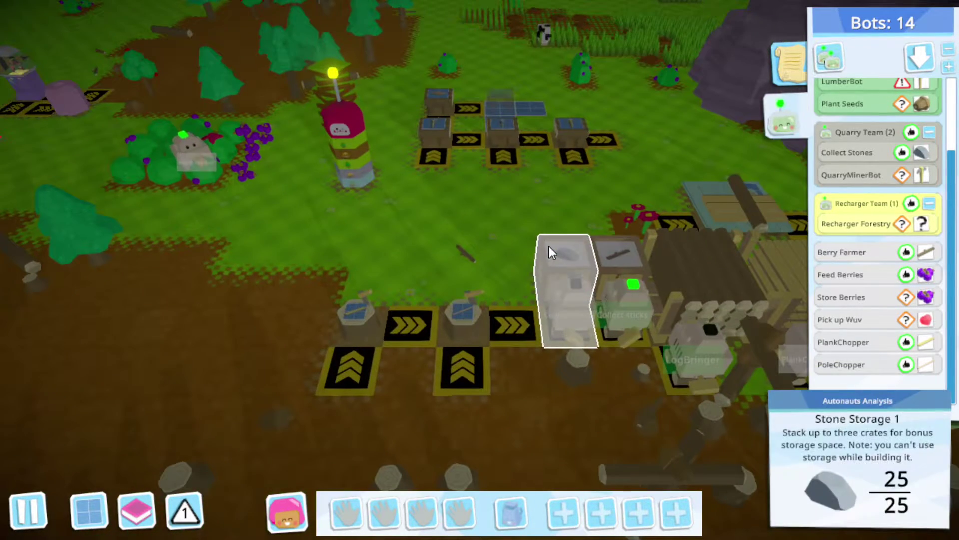
{"action": "scroll", "coordinate": [438, 223], "scroll_direction": "down", "scroll_amount": 2}
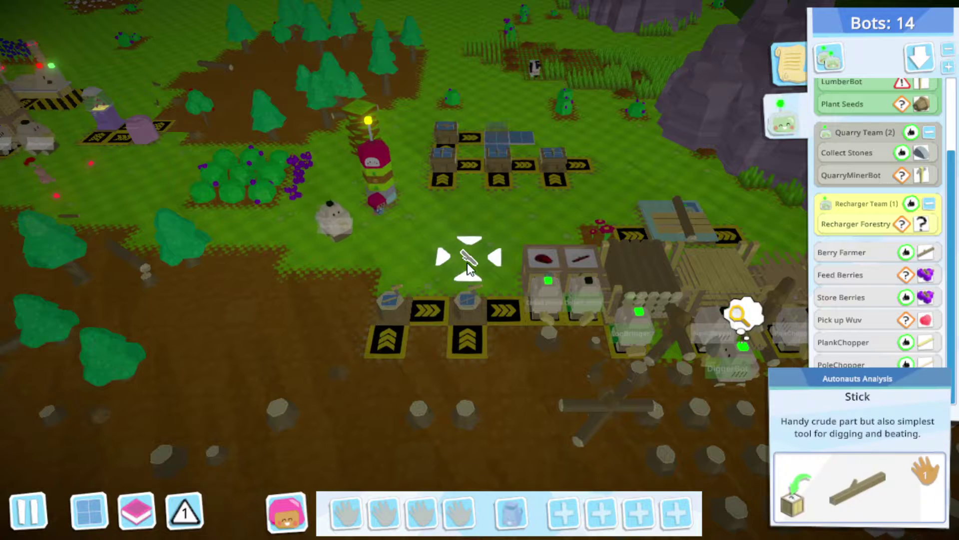
{"action": "left_click", "coordinate": [467, 268]}
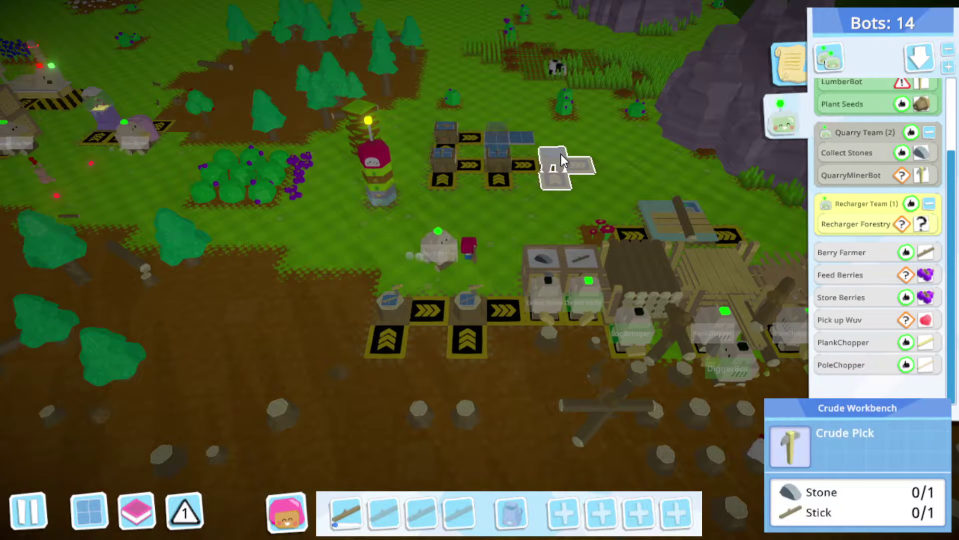
{"action": "left_click", "coordinate": [562, 153]}
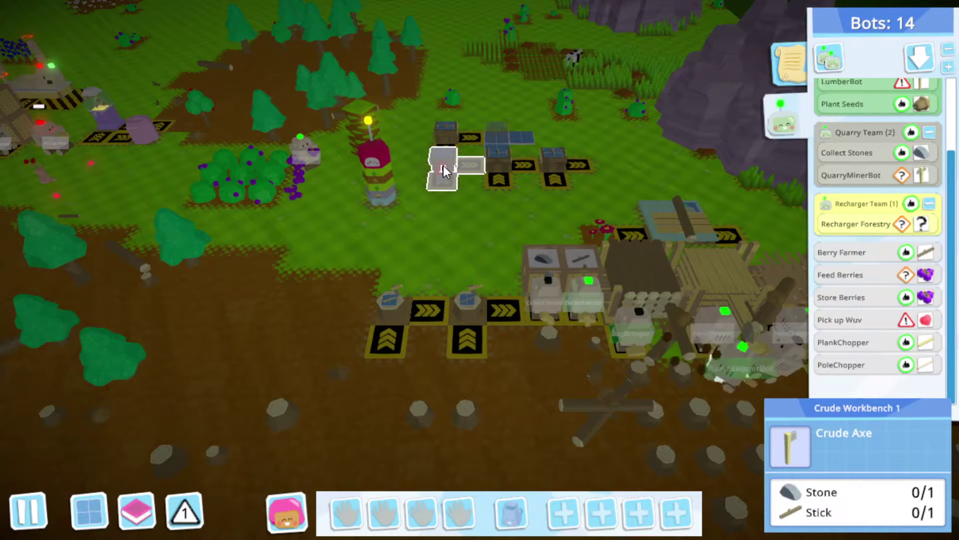
Pick up planks from Plank Storage 1
{"action": "key", "text": "s"}
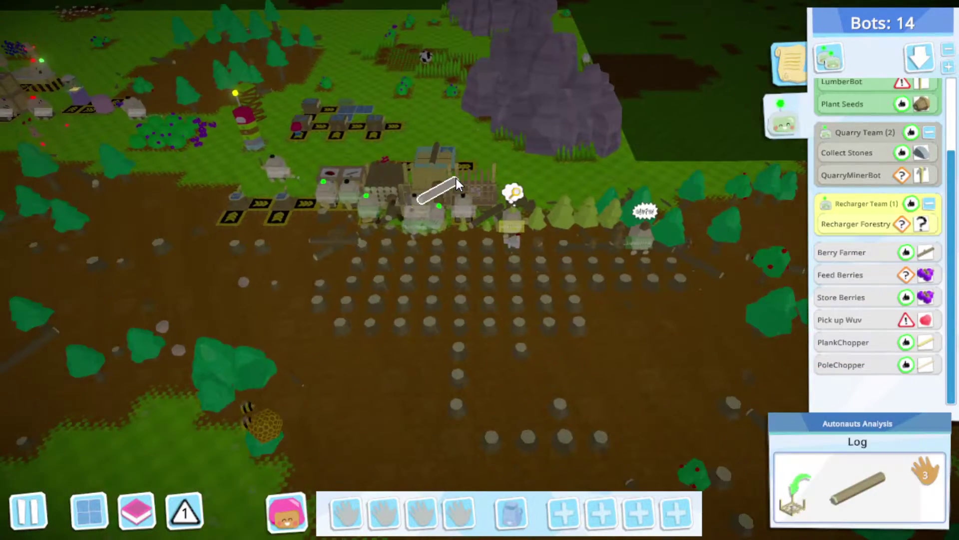
{"action": "key", "text": "a"}
{"action": "key", "text": "w"}
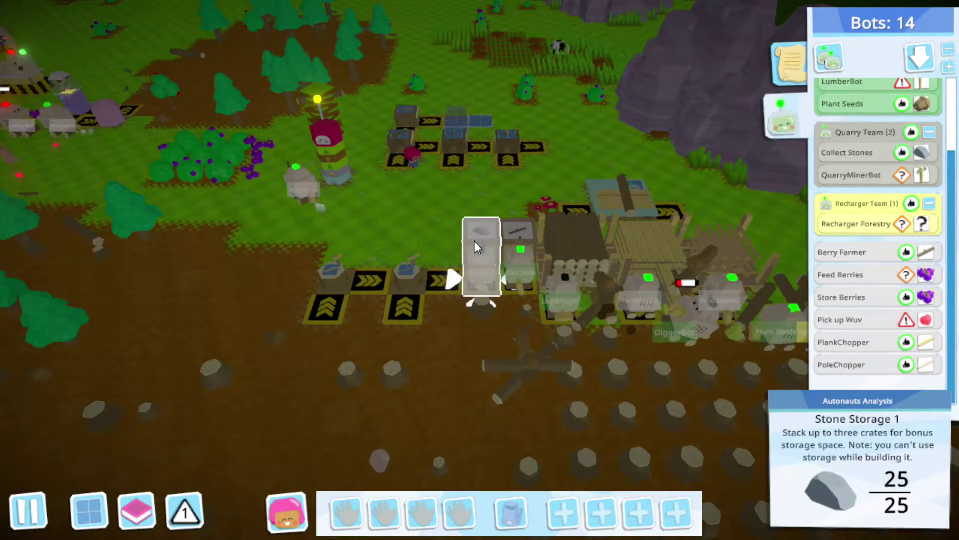
{"action": "mouse_move", "coordinate": [416, 171]}
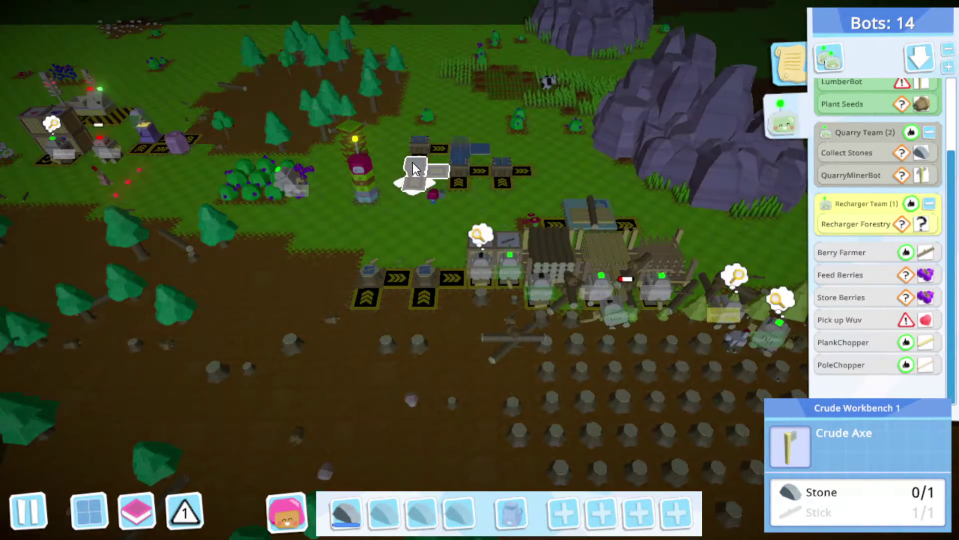
{"action": "key", "text": "s"}
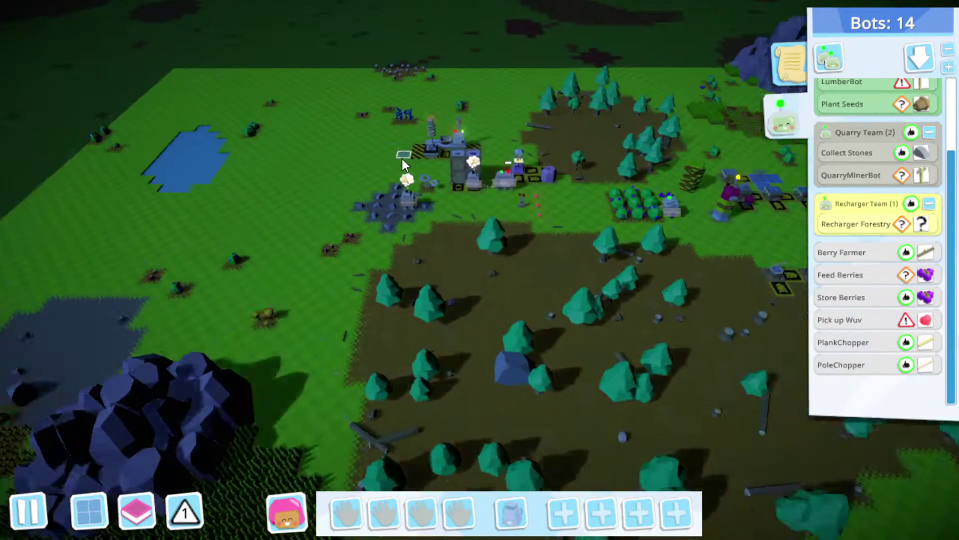
{"action": "scroll", "coordinate": [402, 158], "scroll_direction": "up", "scroll_amount": 2}
{"action": "scroll", "coordinate": [541, 251], "scroll_direction": "up", "scroll_amount": 3}
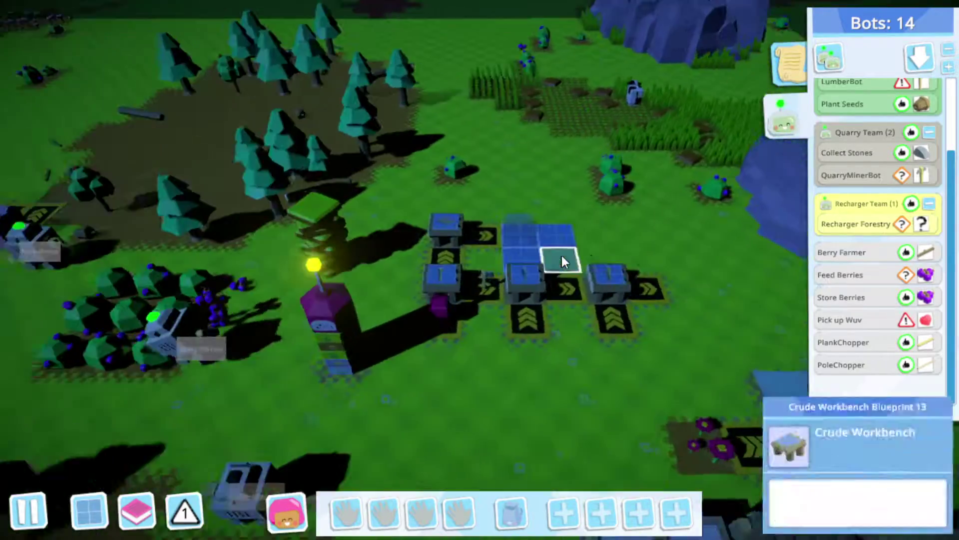
{"action": "key", "text": "d"}
{"action": "scroll", "coordinate": [382, 291], "scroll_direction": "down", "scroll_amount": 2}
{"action": "scroll", "coordinate": [469, 240], "scroll_direction": "down", "scroll_amount": 3}
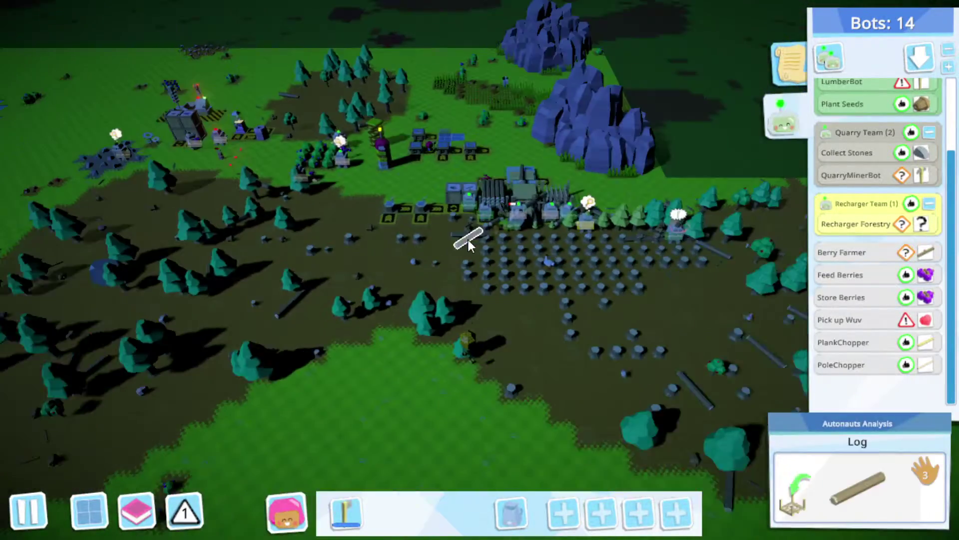
{"action": "scroll", "coordinate": [468, 241], "scroll_direction": "down", "scroll_amount": 1}
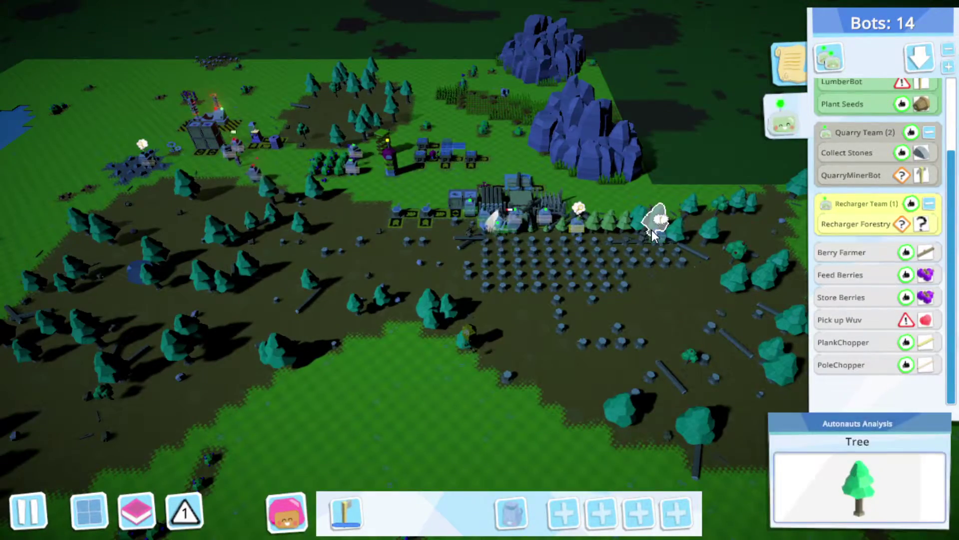
{"action": "key", "text": "a"}
{"action": "scroll", "coordinate": [653, 233], "scroll_direction": "up", "scroll_amount": 2}
{"action": "scroll", "coordinate": [543, 213], "scroll_direction": "up", "scroll_amount": 2}
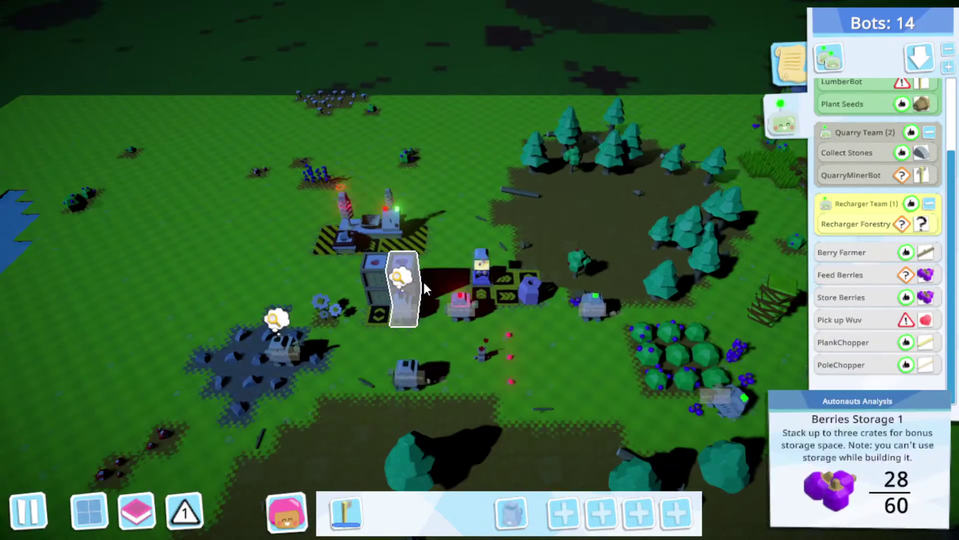
{"action": "scroll", "coordinate": [425, 284], "scroll_direction": "down", "scroll_amount": 2}
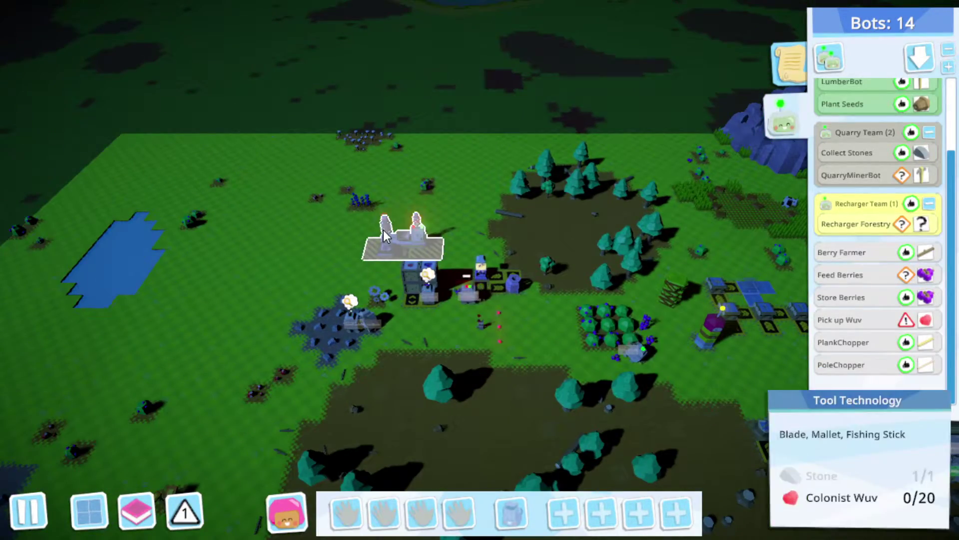
{"action": "key", "text": "d"}
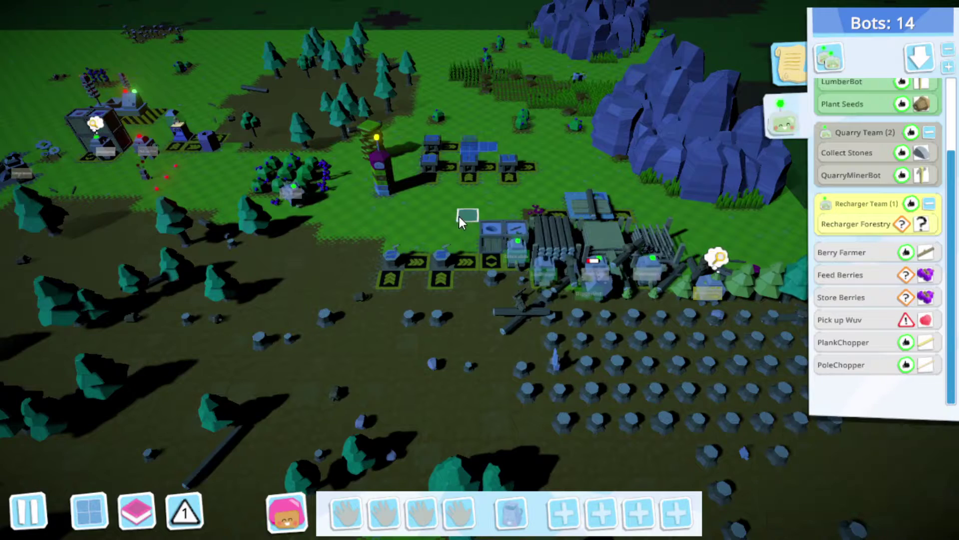
{"action": "scroll", "coordinate": [456, 217], "scroll_direction": "up", "scroll_amount": 2}
{"action": "scroll", "coordinate": [526, 150], "scroll_direction": "down", "scroll_amount": 2}
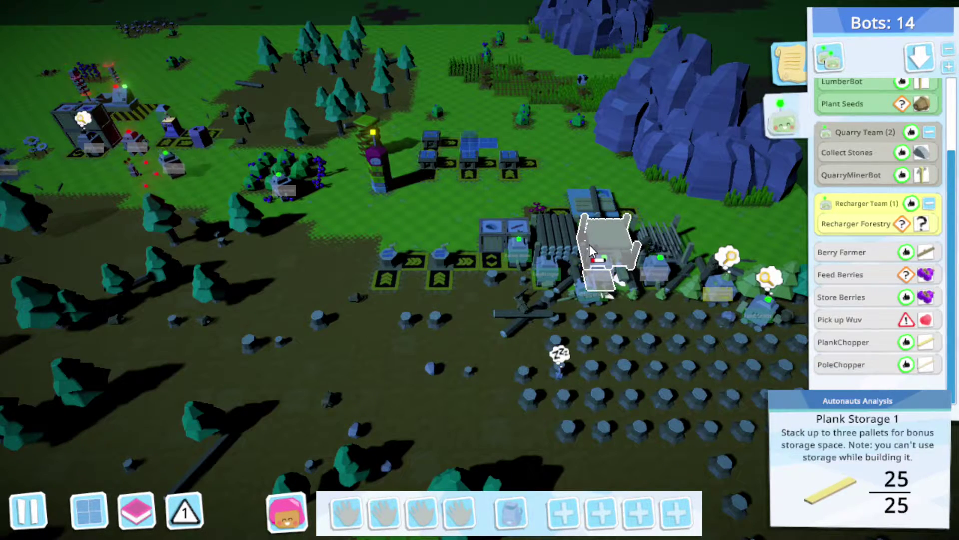
{"action": "left_click", "coordinate": [590, 245]}
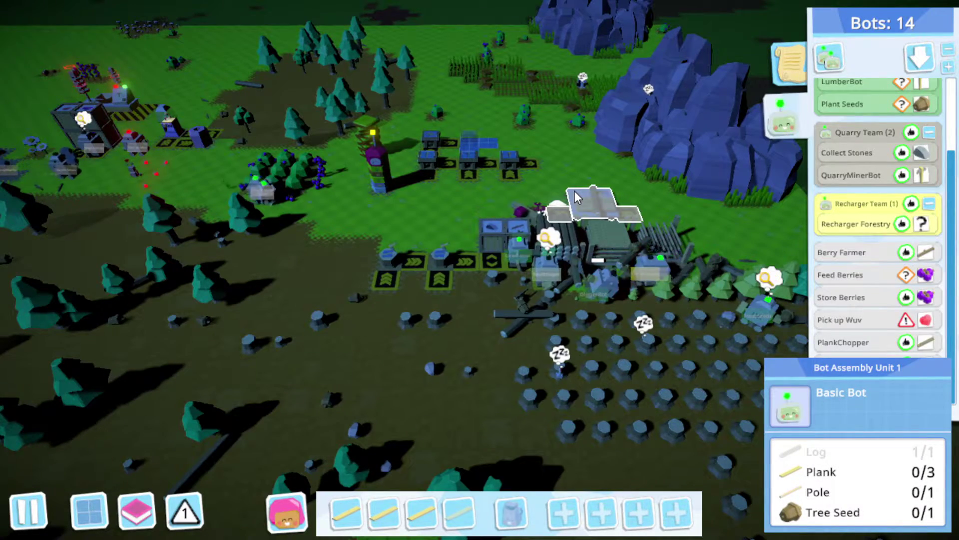
Deliver the planks and the log into Bot Assembly Unit 1
{"action": "key", "text": "w"}
{"action": "key", "text": "a"}
{"action": "scroll", "coordinate": [426, 171], "scroll_direction": "up", "scroll_amount": 3}
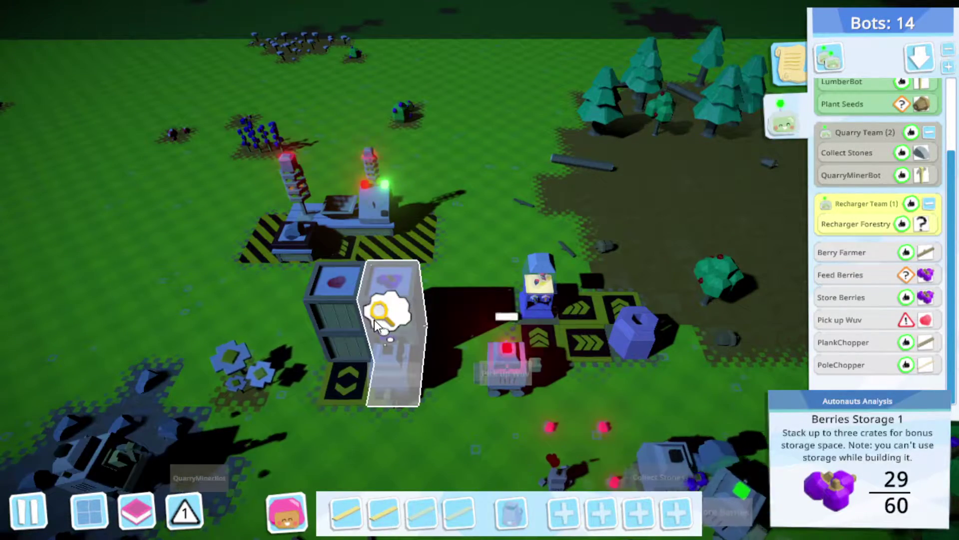
{"action": "scroll", "coordinate": [354, 305], "scroll_direction": "down", "scroll_amount": 3}
{"action": "key", "text": "w"}
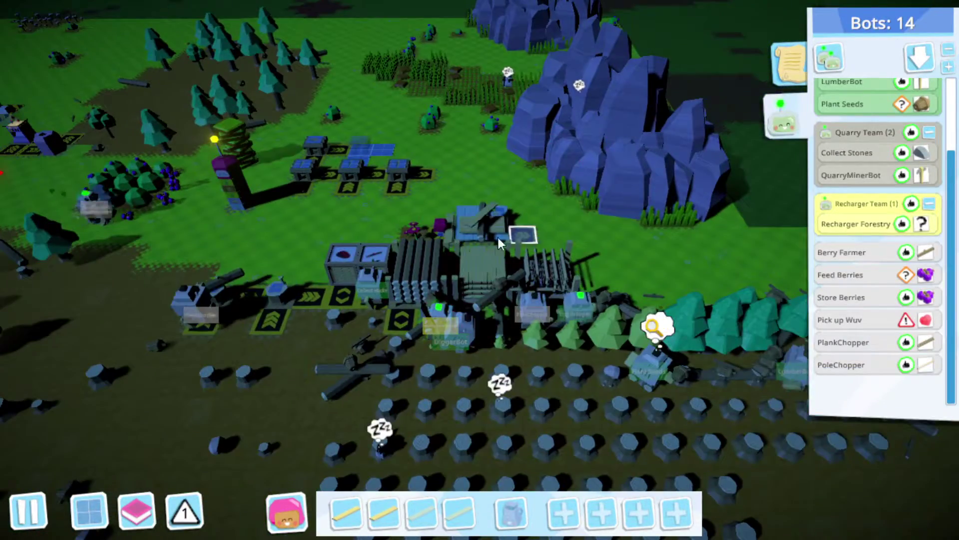
{"action": "left_click", "coordinate": [460, 224]}
{"action": "left_click", "coordinate": [459, 224]}
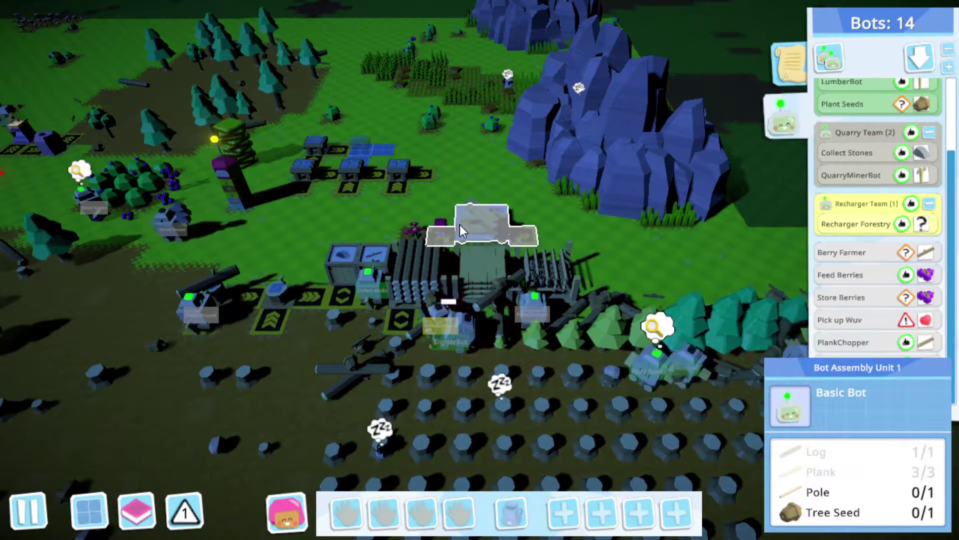
{"action": "left_click", "coordinate": [518, 275]}
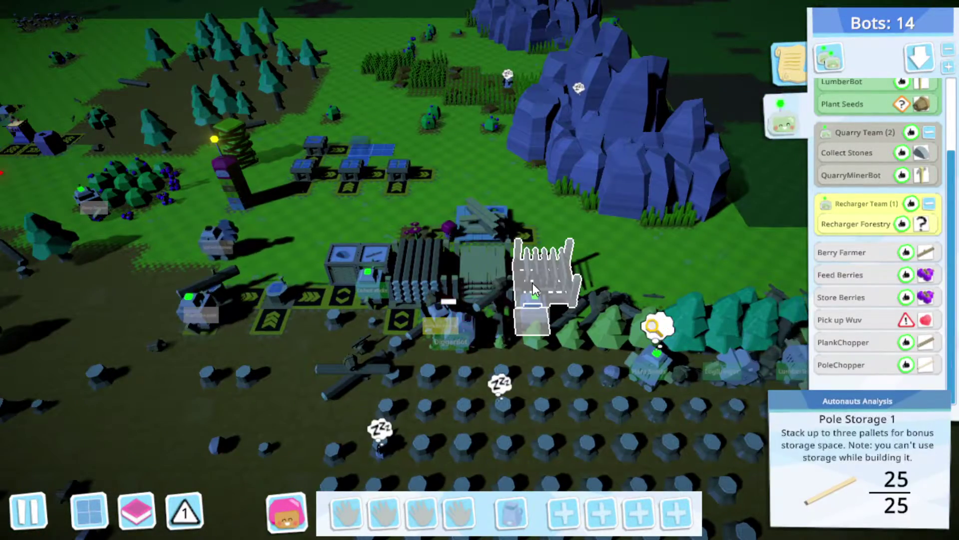
{"action": "left_click", "coordinate": [489, 223]}
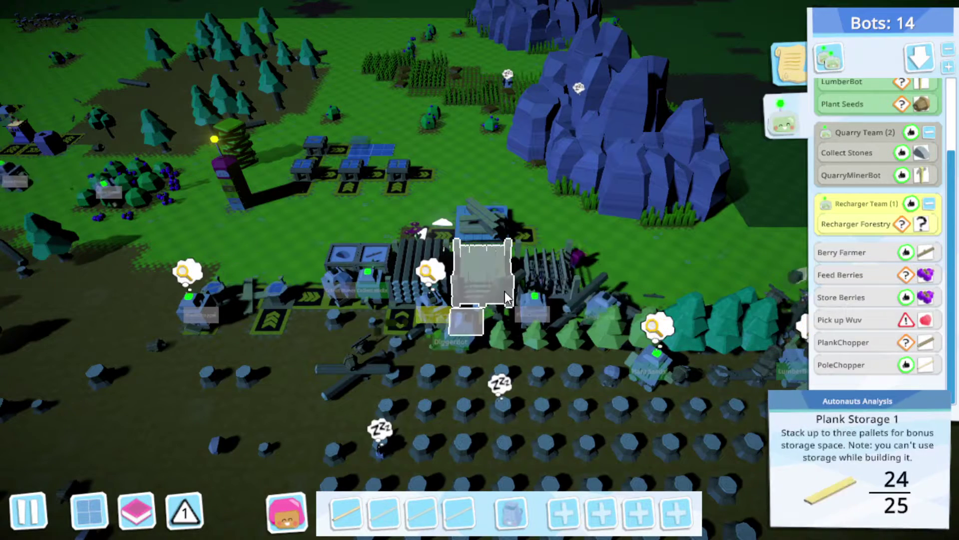
Collect sticks, choose a bot to teach and rename it ResearchBot
{"action": "left_click", "coordinate": [504, 292]}
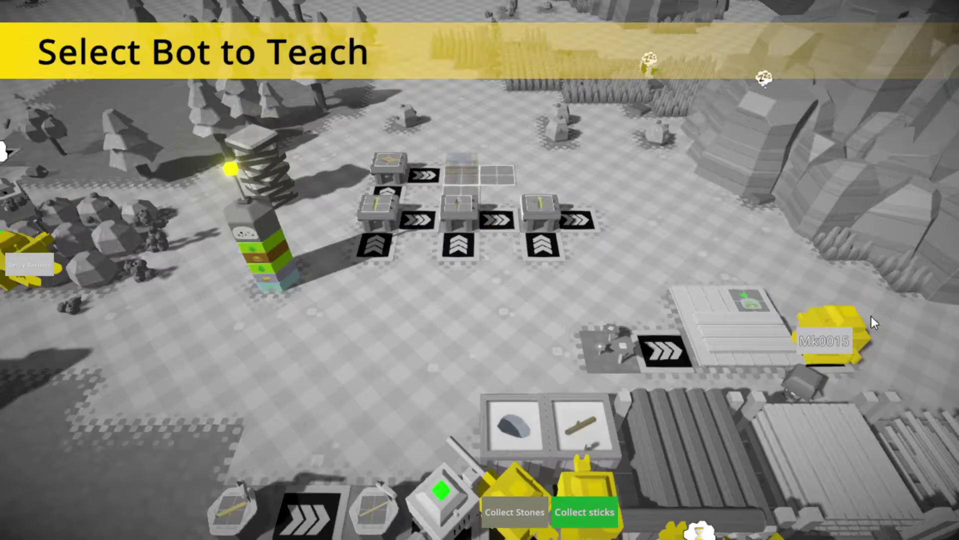
{"action": "left_click", "coordinate": [795, 330]}
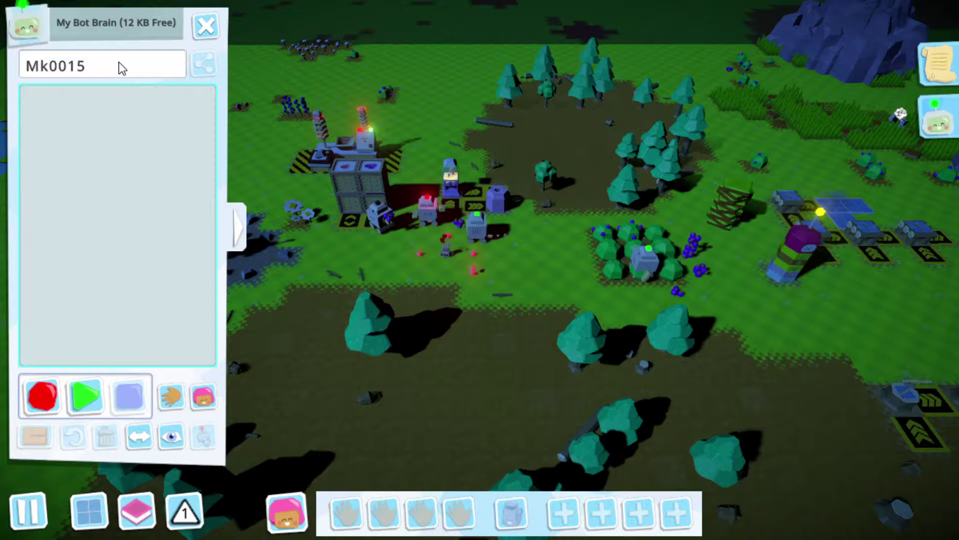
{"action": "left_click", "coordinate": [122, 66]}
{"action": "type", "text": "ResearchBot"}
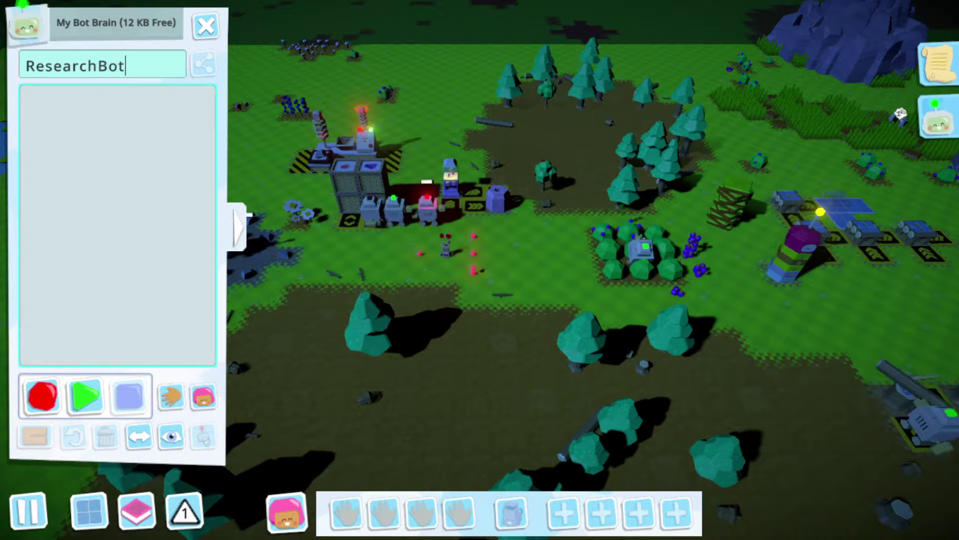
Record moving Wuv from Colonist Wuv Storage 1 into the Research Station, looped forever and running
{"action": "left_click", "coordinate": [41, 399]}
{"action": "left_click", "coordinate": [516, 309]}
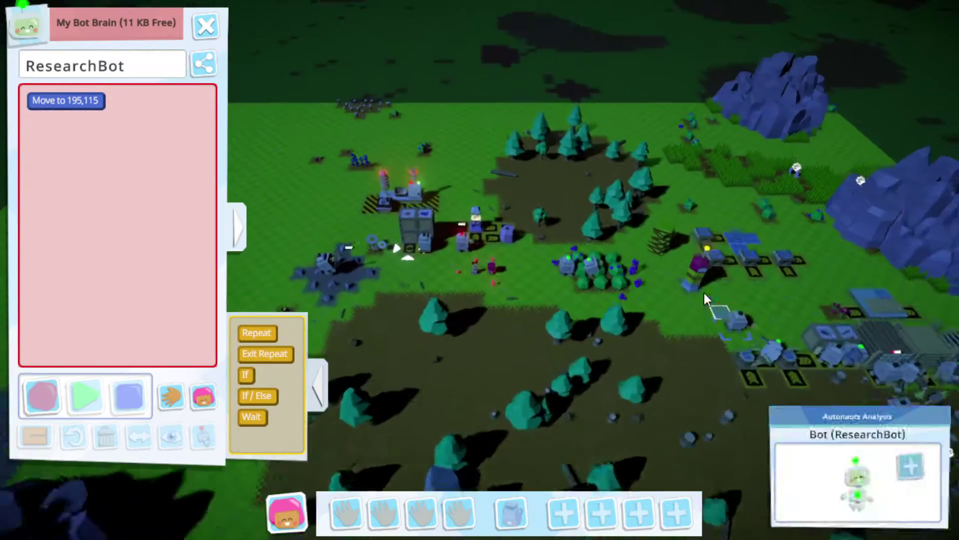
{"action": "left_click", "coordinate": [537, 193]}
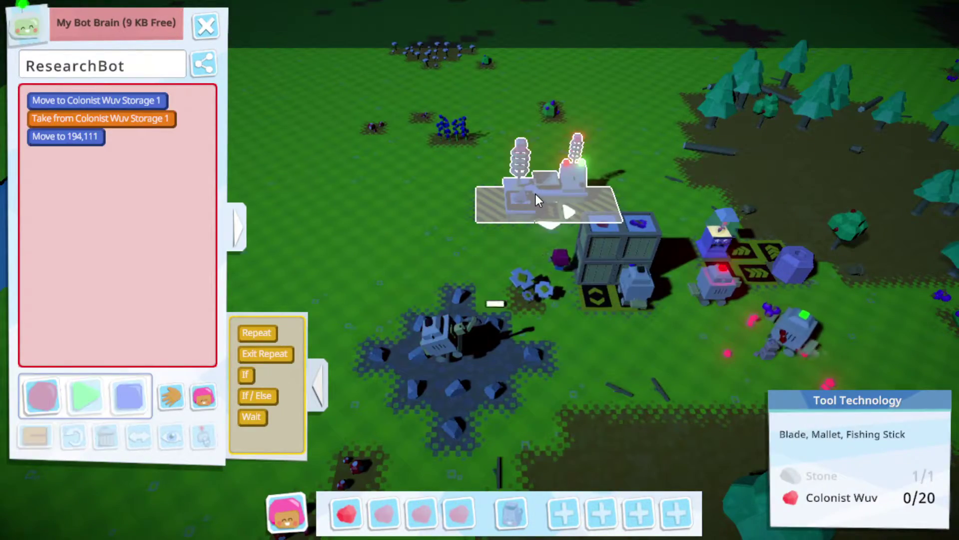
{"action": "left_click", "coordinate": [534, 195]}
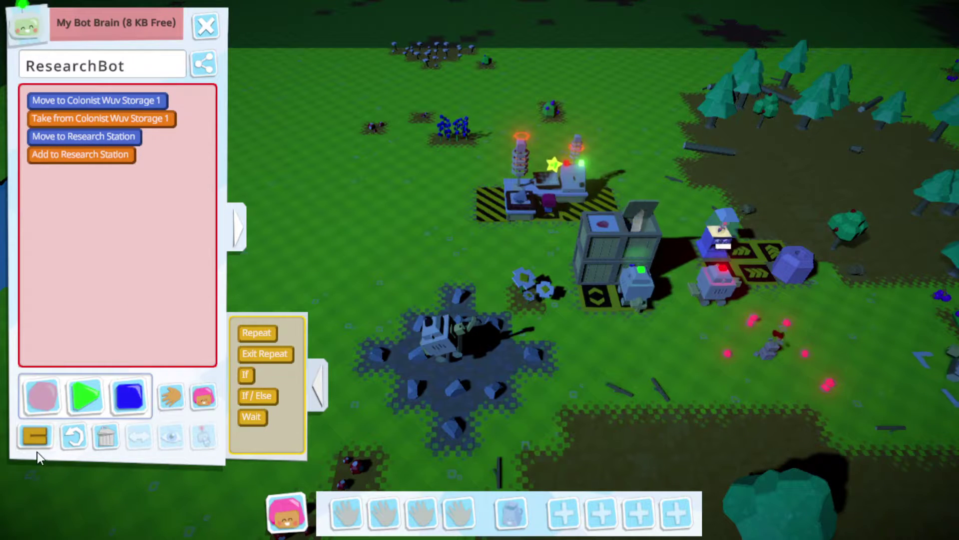
{"action": "left_click", "coordinate": [35, 435]}
{"action": "left_click", "coordinate": [82, 396]}
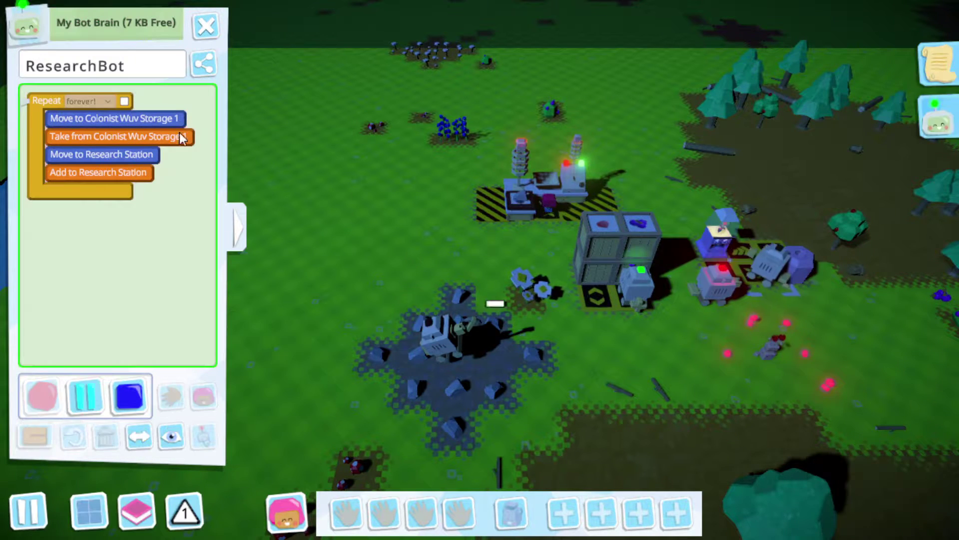
{"action": "left_click", "coordinate": [207, 28]}
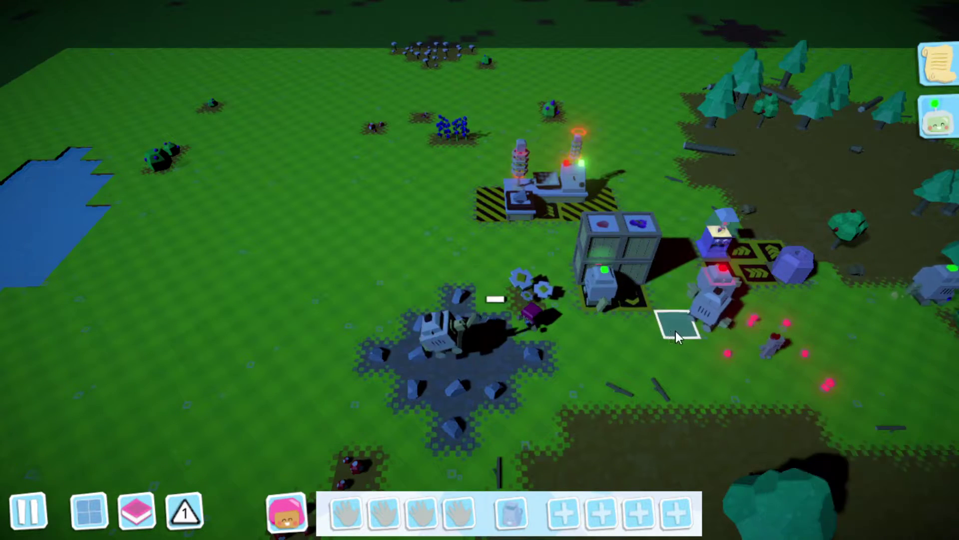
Place the new building blueprint at the base near the research station
{"action": "left_click_drag", "start_coordinate": [708, 299], "coordinate": [474, 304]}
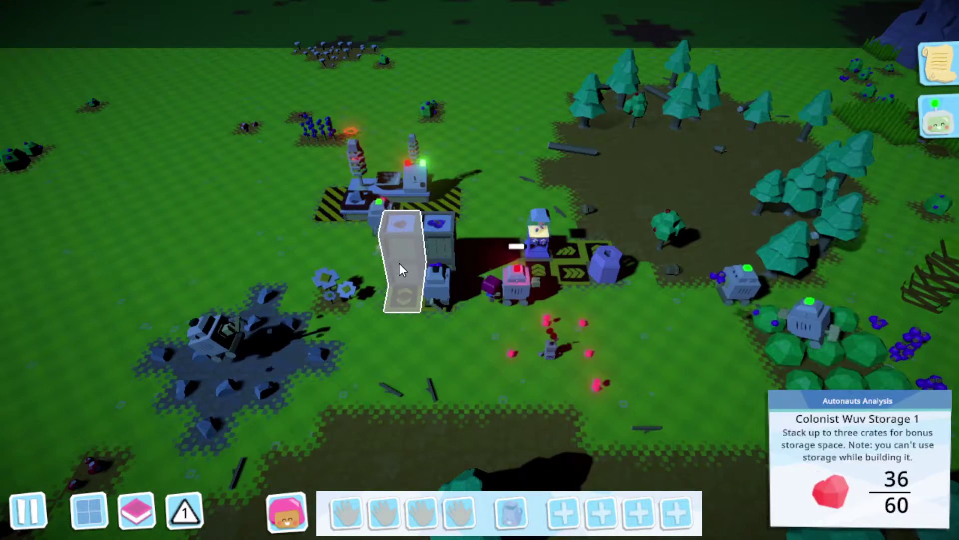
{"action": "scroll", "coordinate": [422, 193], "scroll_direction": "up", "scroll_amount": 2}
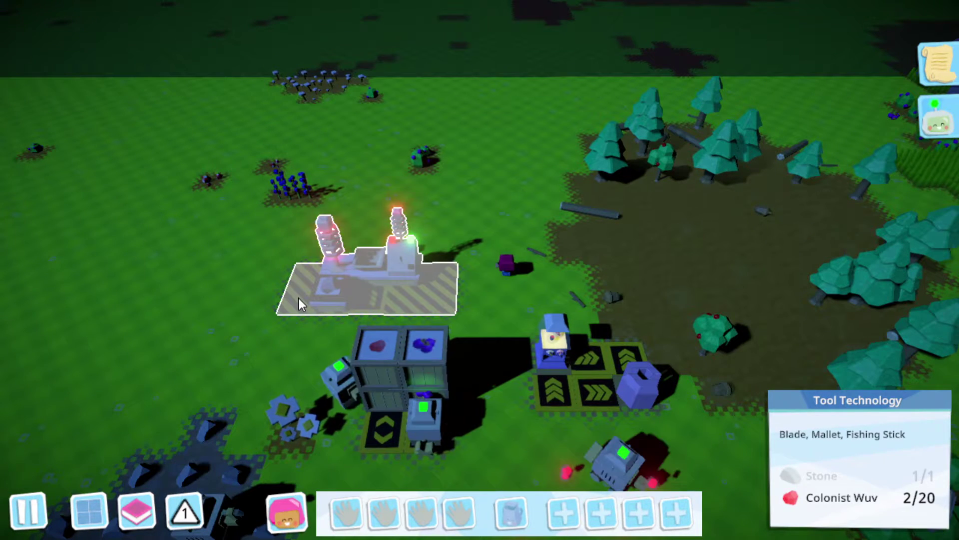
{"action": "key", "text": "t"}
{"action": "key", "text": "Escape"}
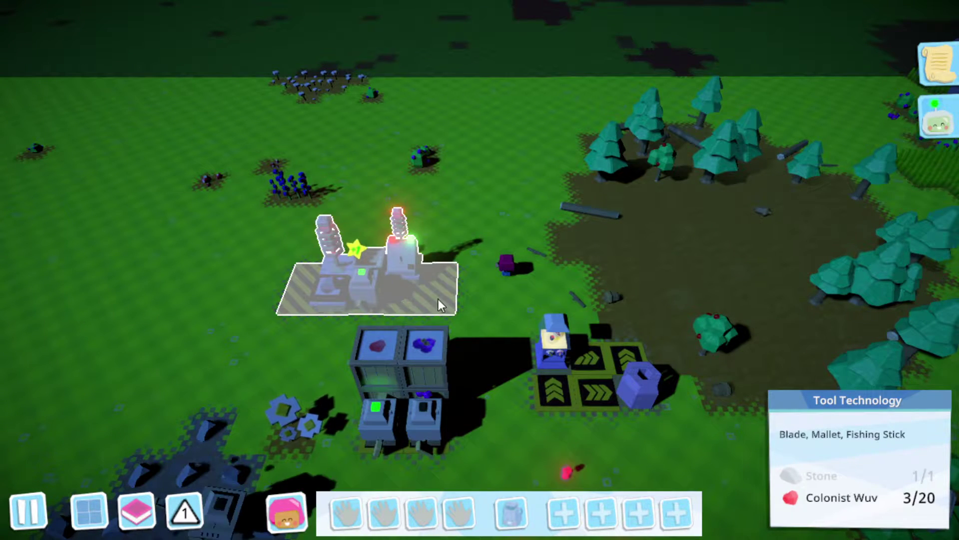
{"action": "scroll", "coordinate": [466, 291], "scroll_direction": "up", "scroll_amount": 1}
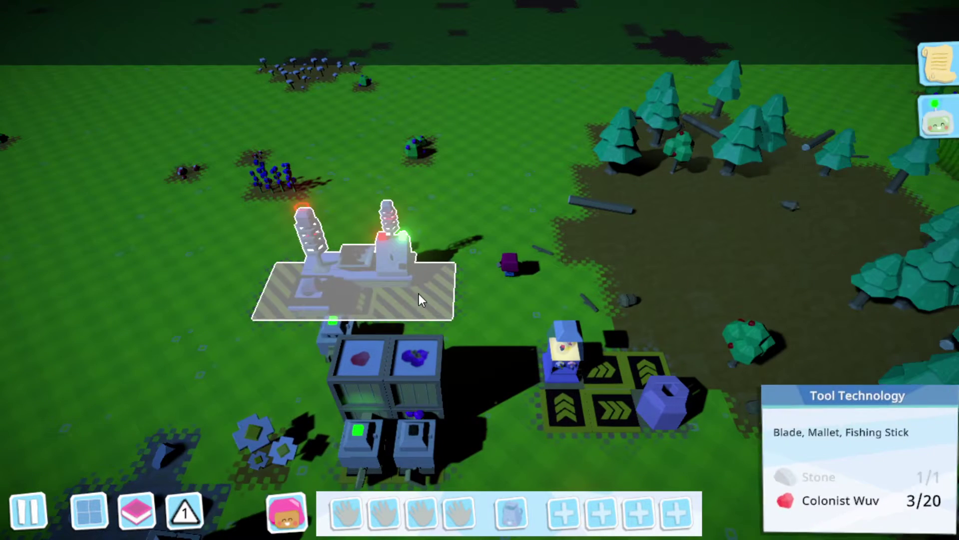
{"action": "left_click", "coordinate": [415, 298]}
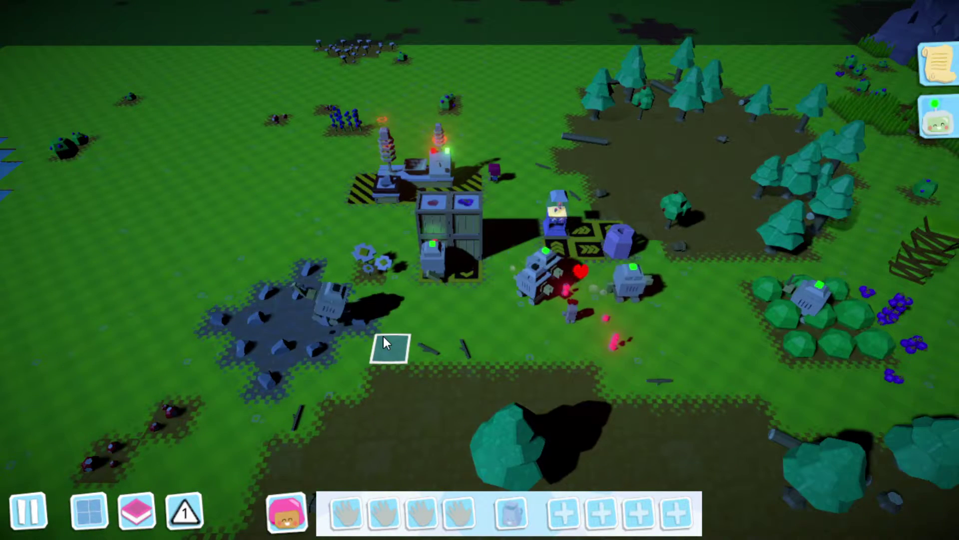
{"action": "scroll", "coordinate": [609, 228], "scroll_direction": "down", "scroll_amount": 1}
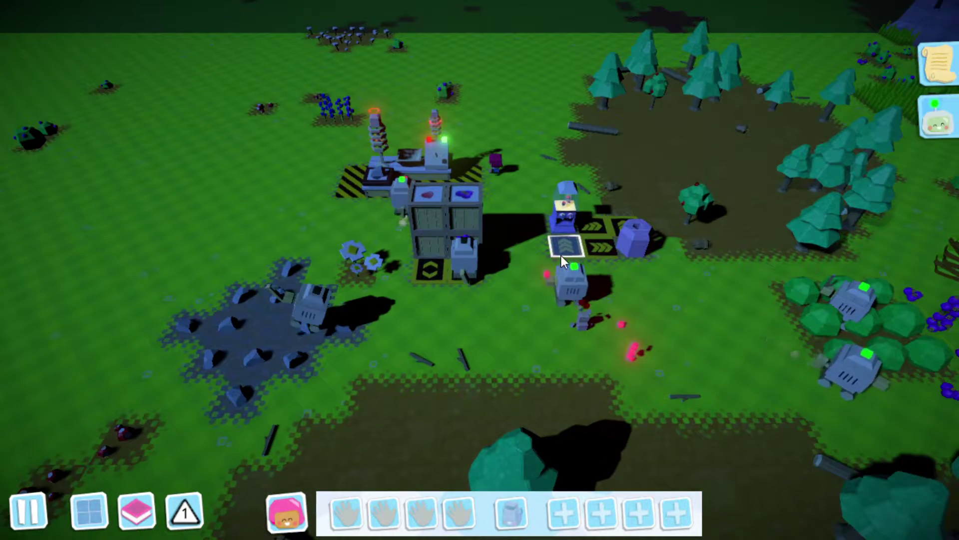
{"action": "scroll", "coordinate": [561, 255], "scroll_direction": "down", "scroll_amount": 1}
{"action": "scroll", "coordinate": [561, 256], "scroll_direction": "down", "scroll_amount": 1}
{"action": "scroll", "coordinate": [531, 239], "scroll_direction": "up", "scroll_amount": 2}
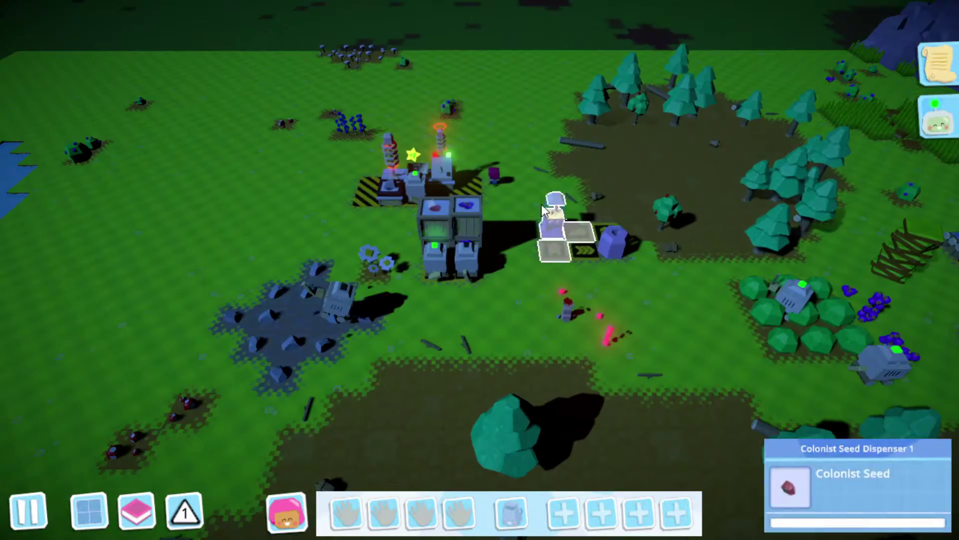
{"action": "scroll", "coordinate": [515, 328], "scroll_direction": "up", "scroll_amount": 1}
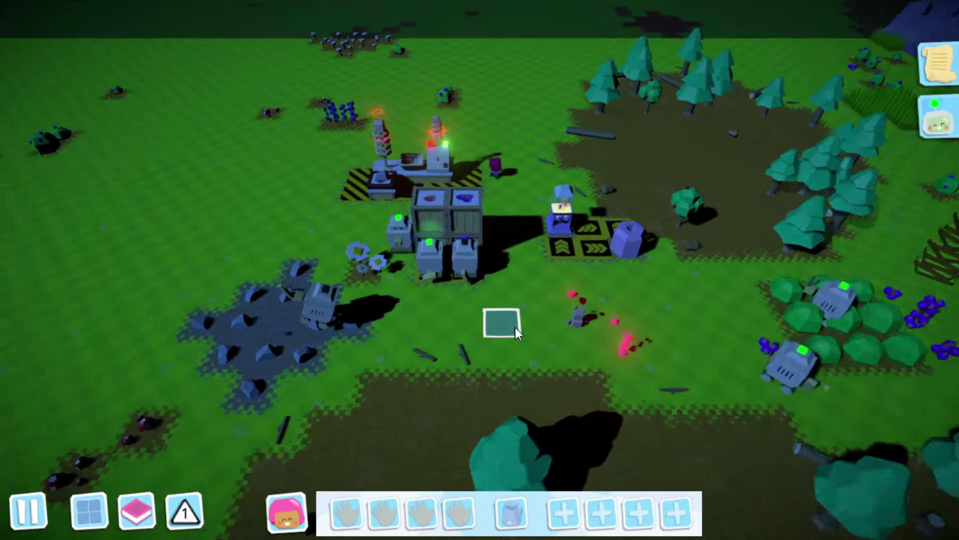
{"action": "scroll", "coordinate": [555, 277], "scroll_direction": "up", "scroll_amount": 1}
{"action": "scroll", "coordinate": [589, 237], "scroll_direction": "up", "scroll_amount": 1}
{"action": "scroll", "coordinate": [589, 237], "scroll_direction": "down", "scroll_amount": 2}
{"action": "scroll", "coordinate": [589, 238], "scroll_direction": "up", "scroll_amount": 1}
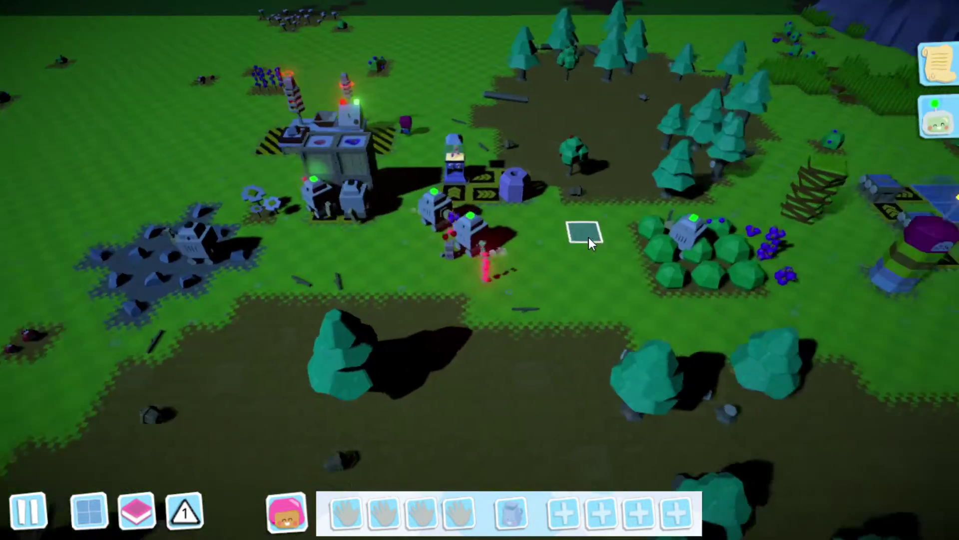
{"action": "scroll", "coordinate": [588, 238], "scroll_direction": "down", "scroll_amount": 1}
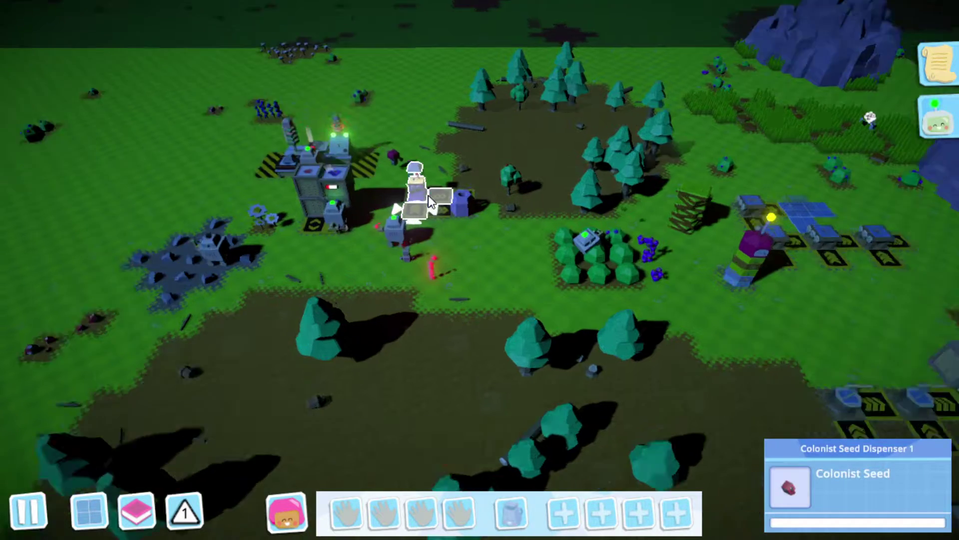
{"action": "scroll", "coordinate": [427, 195], "scroll_direction": "up", "scroll_amount": 1}
{"action": "scroll", "coordinate": [428, 197], "scroll_direction": "up", "scroll_amount": 1}
{"action": "scroll", "coordinate": [456, 181], "scroll_direction": "up", "scroll_amount": 1}
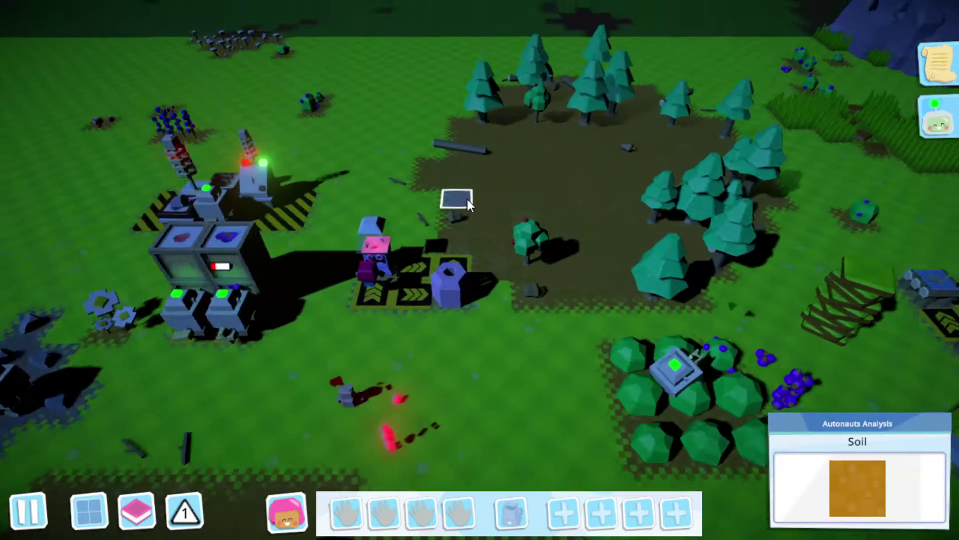
{"action": "scroll", "coordinate": [467, 199], "scroll_direction": "up", "scroll_amount": 1}
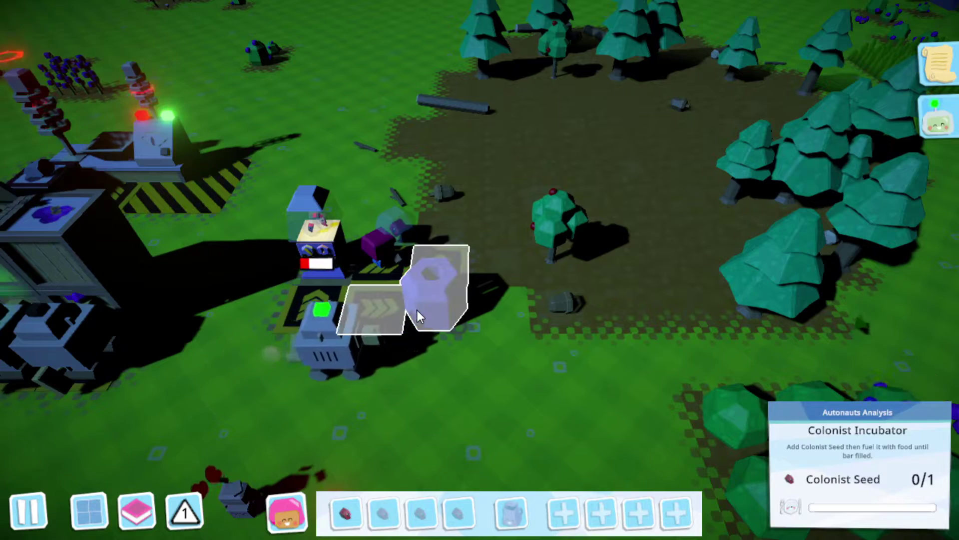
{"action": "scroll", "coordinate": [417, 310], "scroll_direction": "down", "scroll_amount": 2}
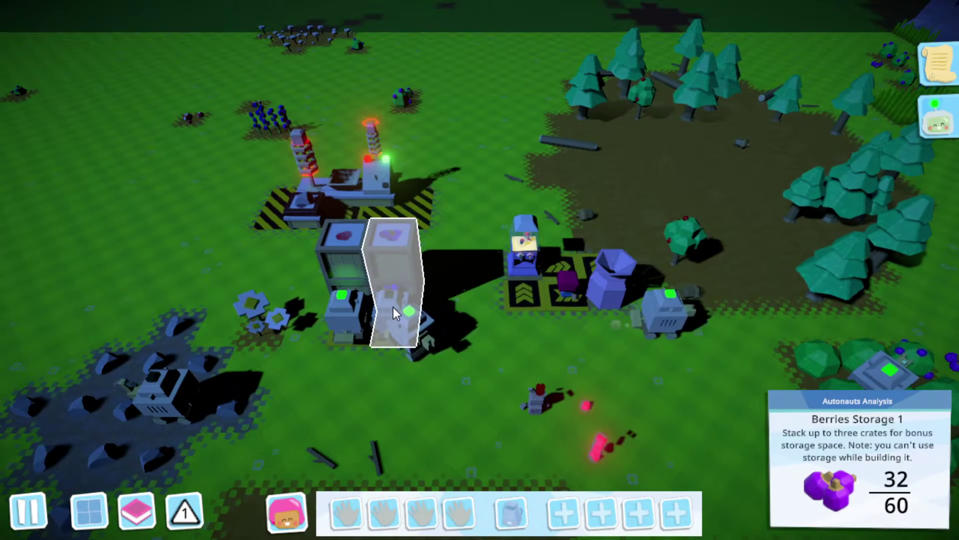
Feed berries into the Colonist Incubator and set the new colonist beside the others
{"action": "left_click", "coordinate": [394, 308]}
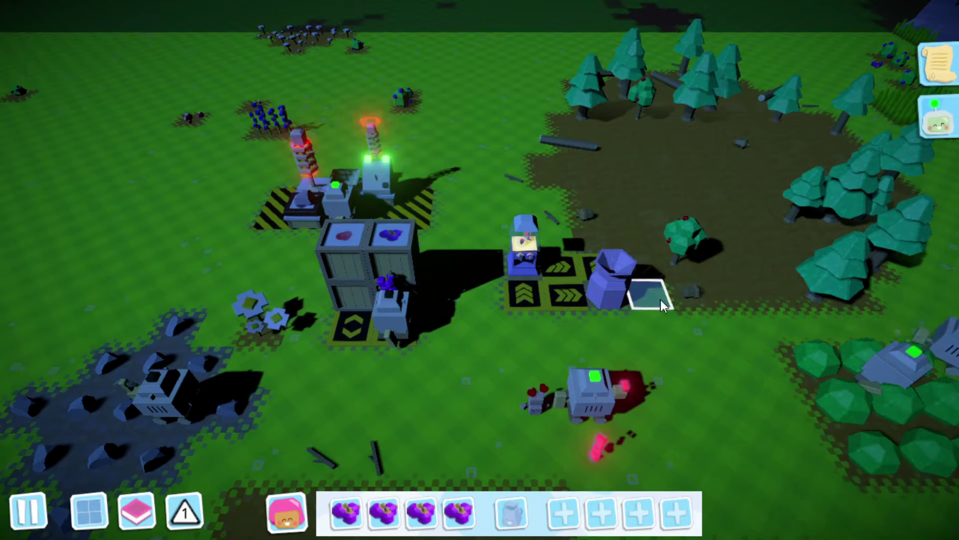
{"action": "left_click", "coordinate": [602, 293]}
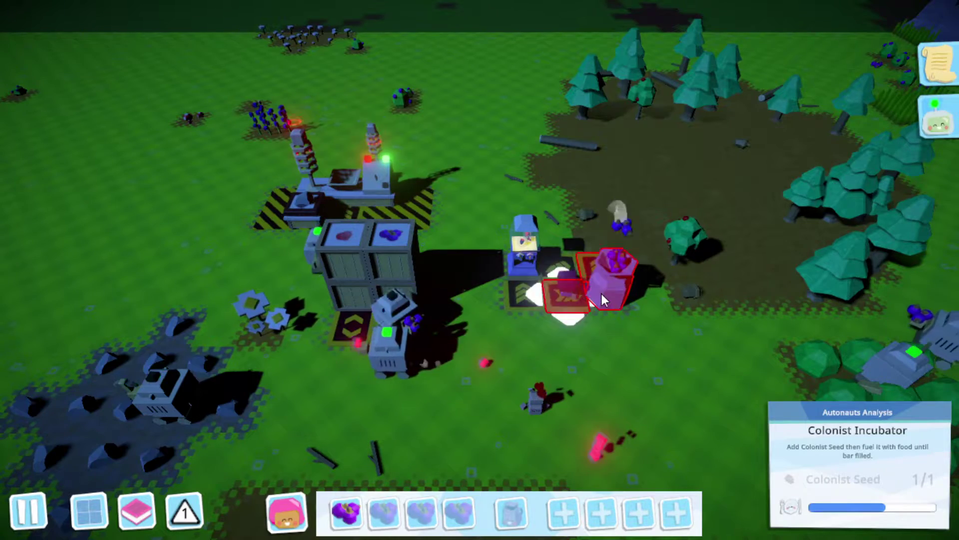
{"action": "left_click", "coordinate": [385, 276]}
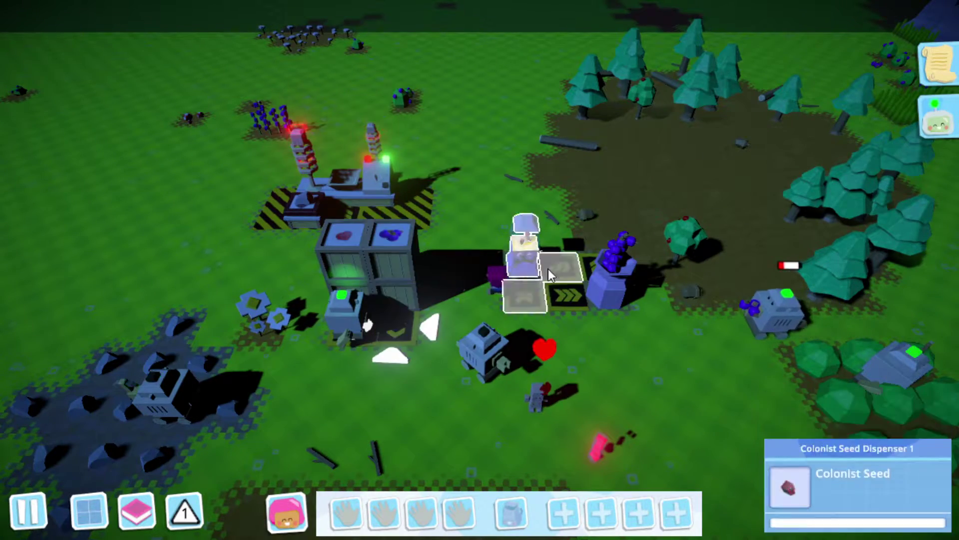
{"action": "left_click", "coordinate": [614, 280]}
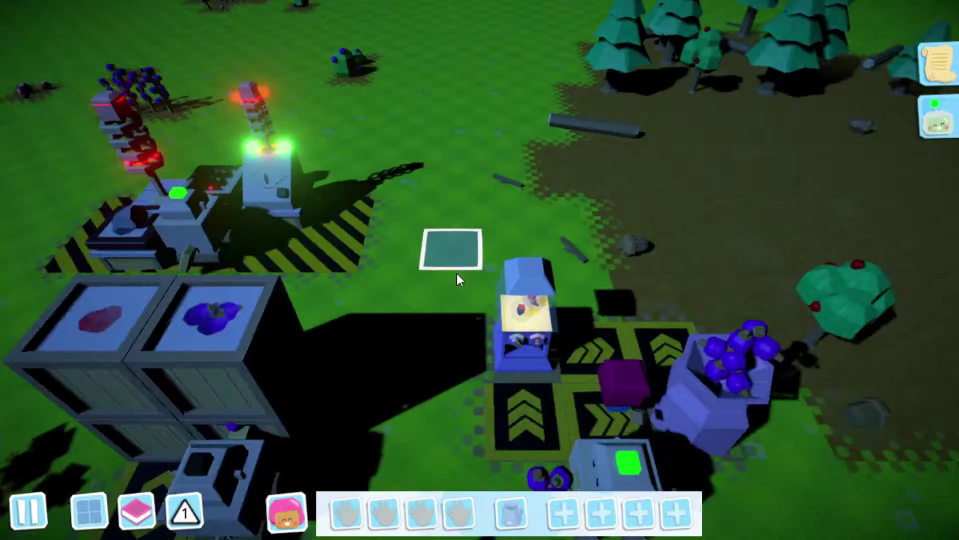
{"action": "scroll", "coordinate": [456, 273], "scroll_direction": "down", "scroll_amount": 3}
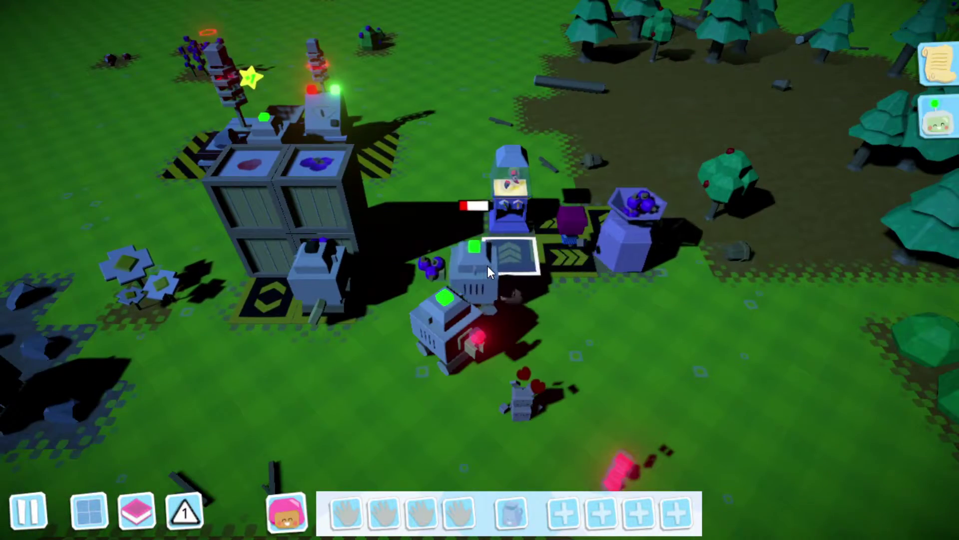
{"action": "scroll", "coordinate": [487, 266], "scroll_direction": "up", "scroll_amount": 1}
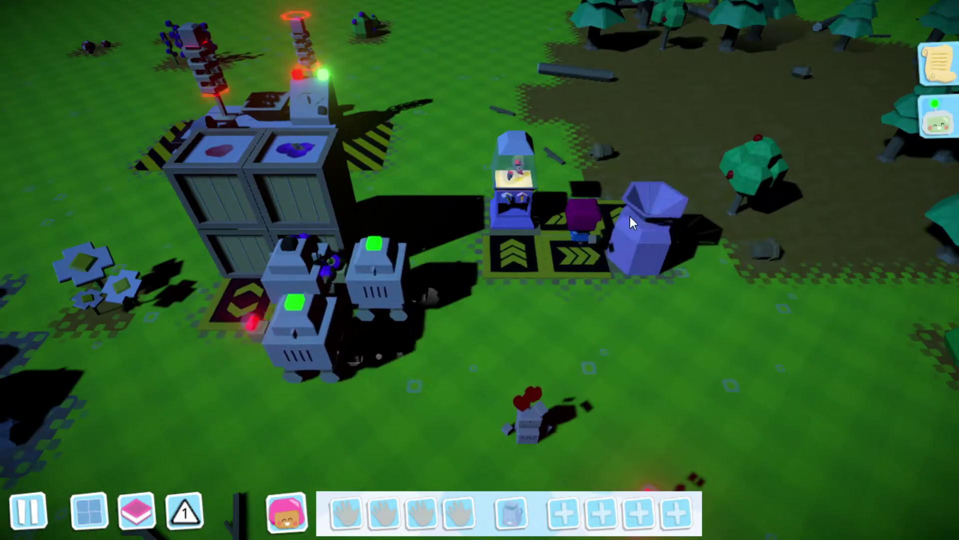
{"action": "left_click", "coordinate": [630, 217]}
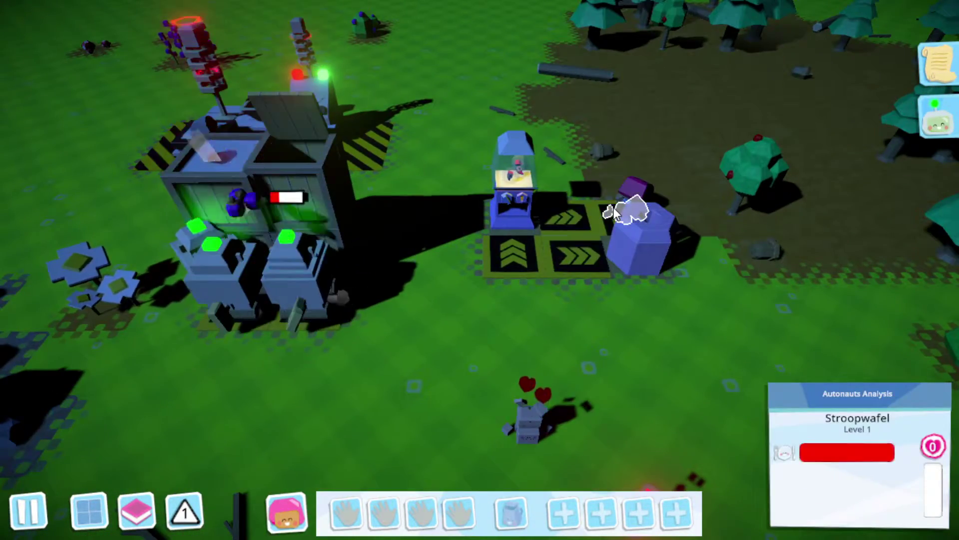
{"action": "scroll", "coordinate": [592, 226], "scroll_direction": "down", "scroll_amount": 3}
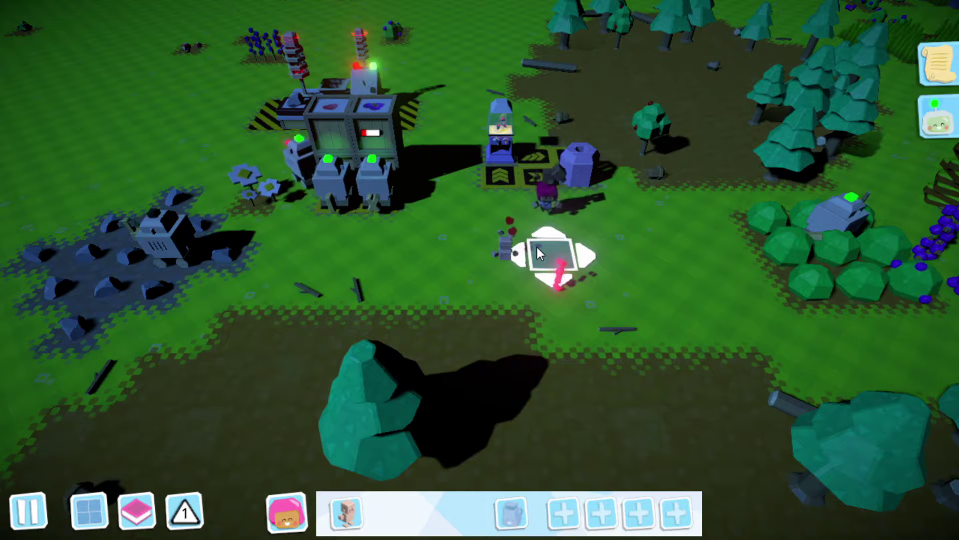
{"action": "left_click", "coordinate": [538, 248]}
{"action": "left_click", "coordinate": [590, 226]}
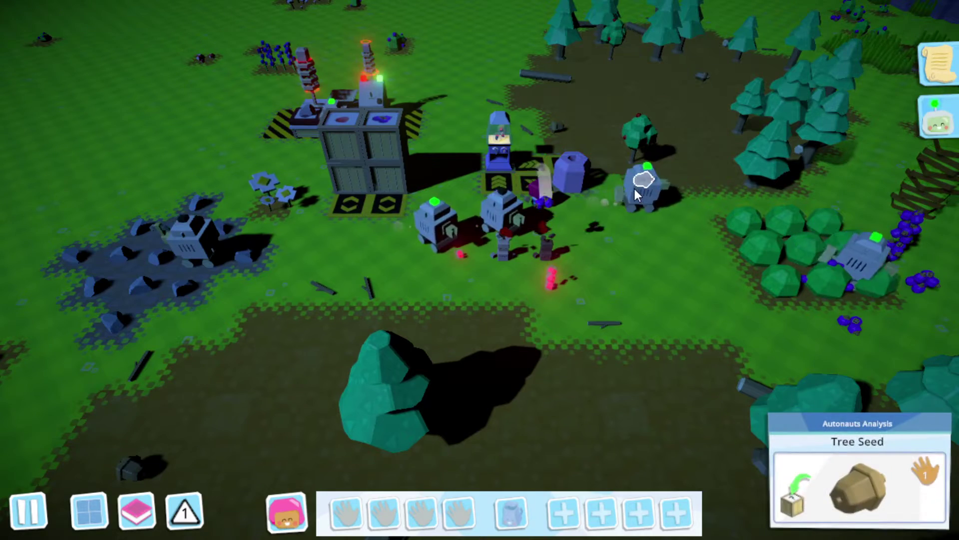
{"action": "scroll", "coordinate": [612, 238], "scroll_direction": "down", "scroll_amount": 2}
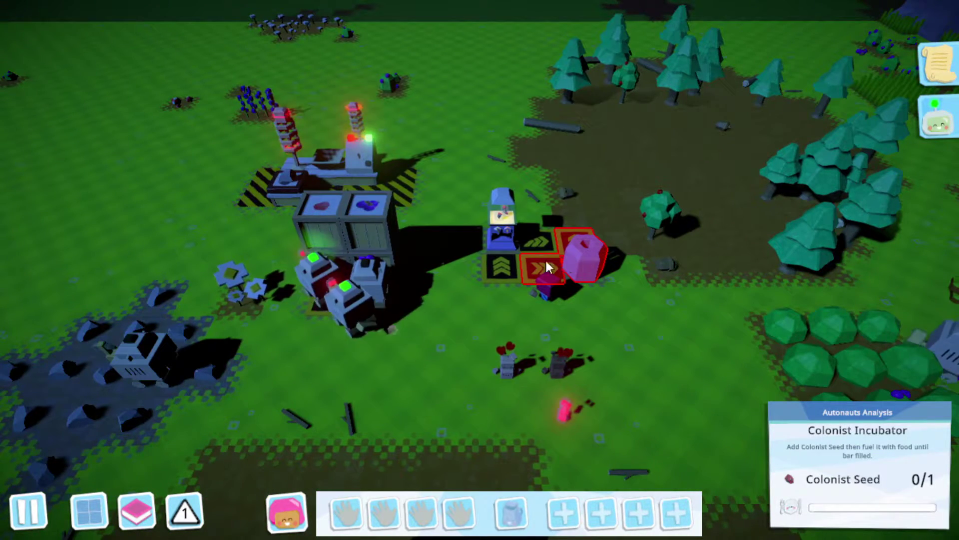
Put a colonist seed into the incubator and bring it more berries
{"action": "left_click", "coordinate": [496, 219]}
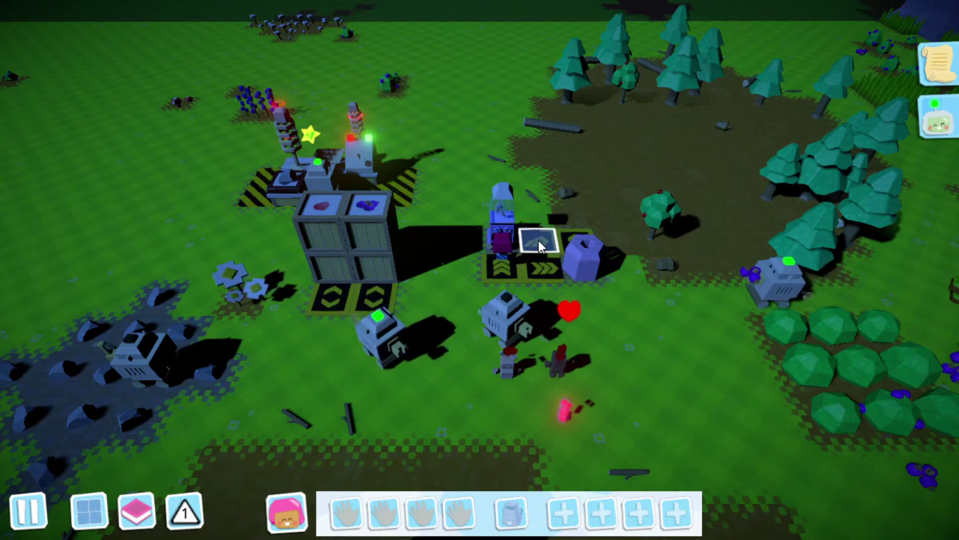
{"action": "left_click", "coordinate": [570, 262]}
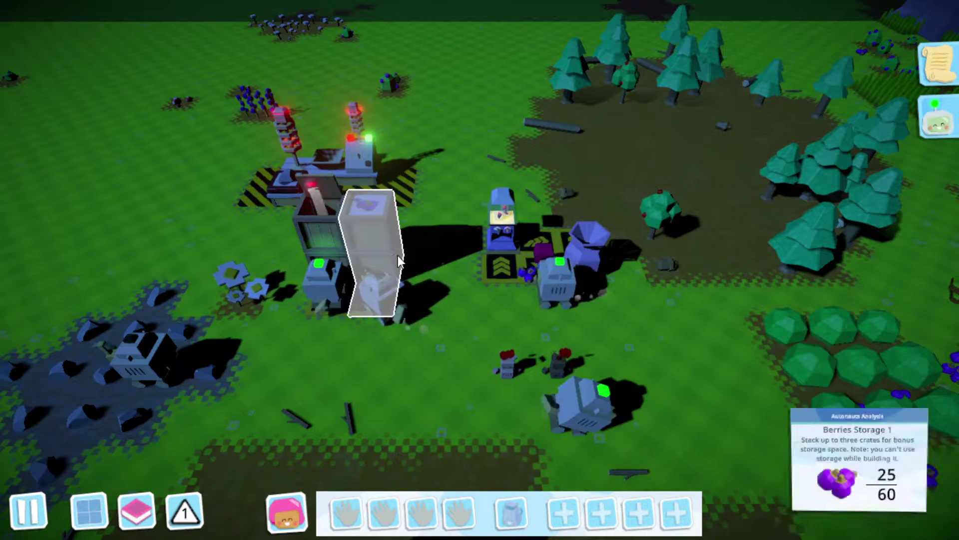
{"action": "left_click", "coordinate": [373, 254]}
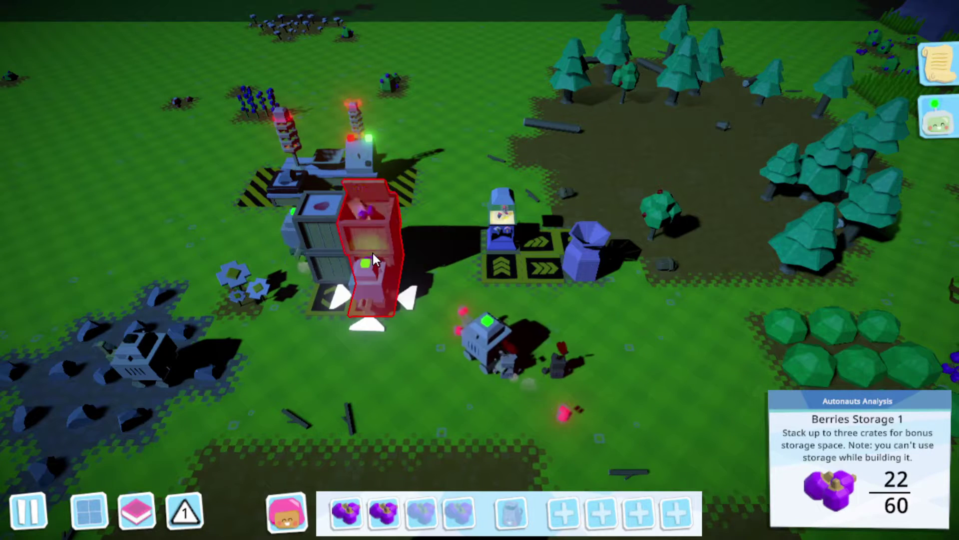
{"action": "left_click", "coordinate": [624, 241]}
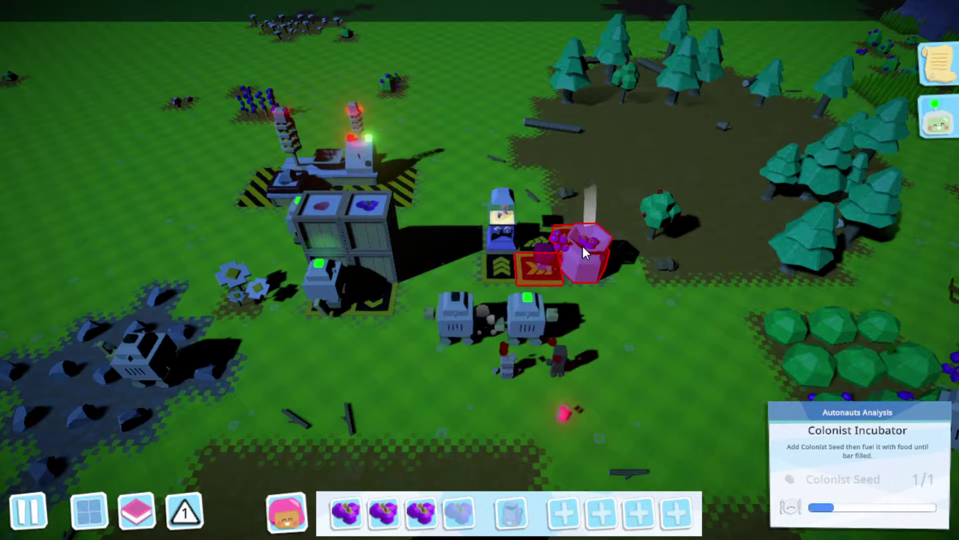
{"action": "left_click", "coordinate": [359, 270]}
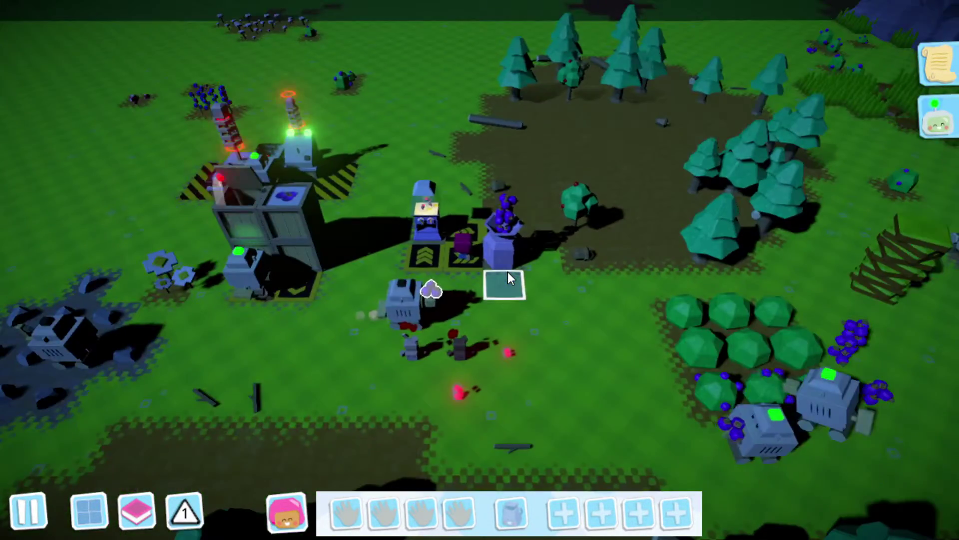
{"action": "scroll", "coordinate": [507, 272], "scroll_direction": "up", "scroll_amount": 3}
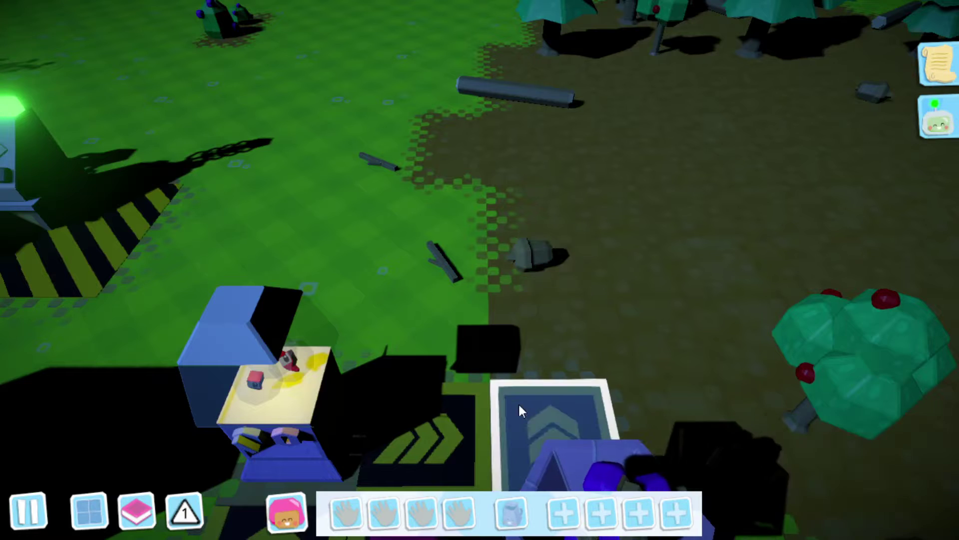
{"action": "scroll", "coordinate": [517, 403], "scroll_direction": "down", "scroll_amount": 1}
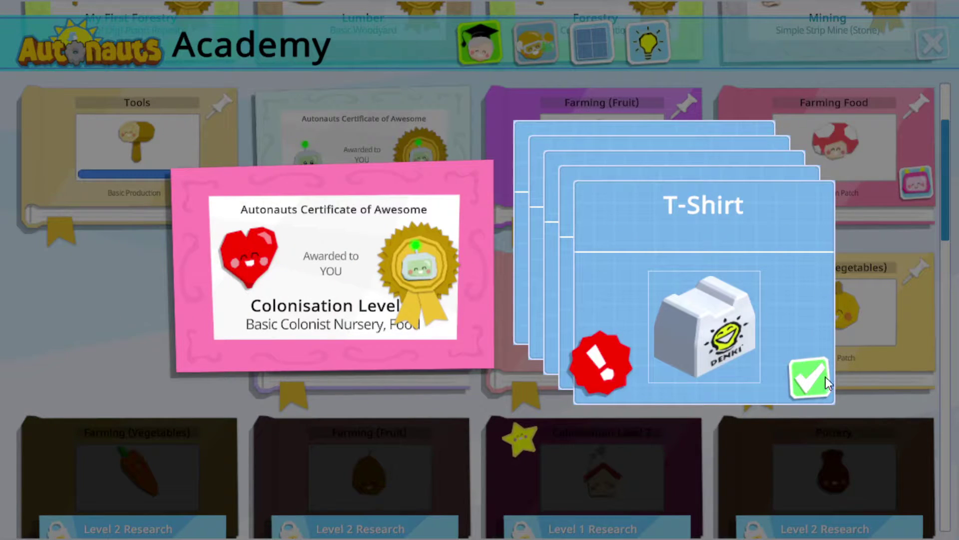
Dismiss the T-Shirt card, the Wardrobe wonder announcement and the commemorative slab message
{"action": "left_click", "coordinate": [764, 330]}
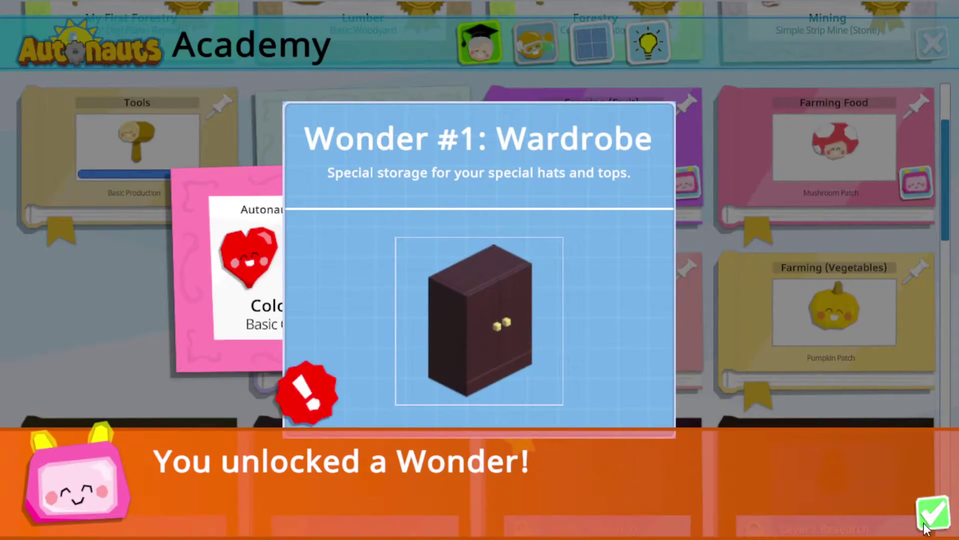
{"action": "left_click", "coordinate": [933, 518]}
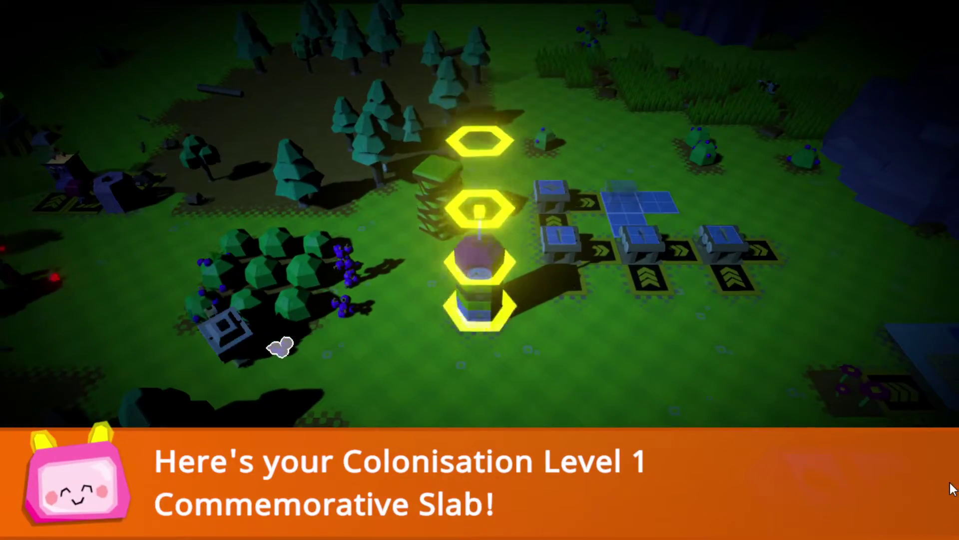
{"action": "left_click", "coordinate": [939, 503]}
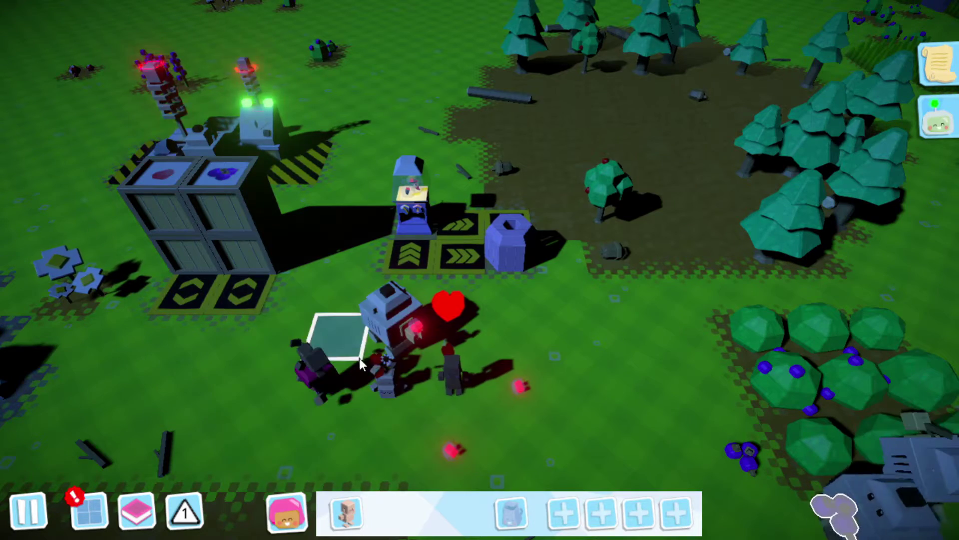
Drop the held item and select the Wardrobe wonder, then leave without placing it
{"action": "left_click", "coordinate": [345, 374]}
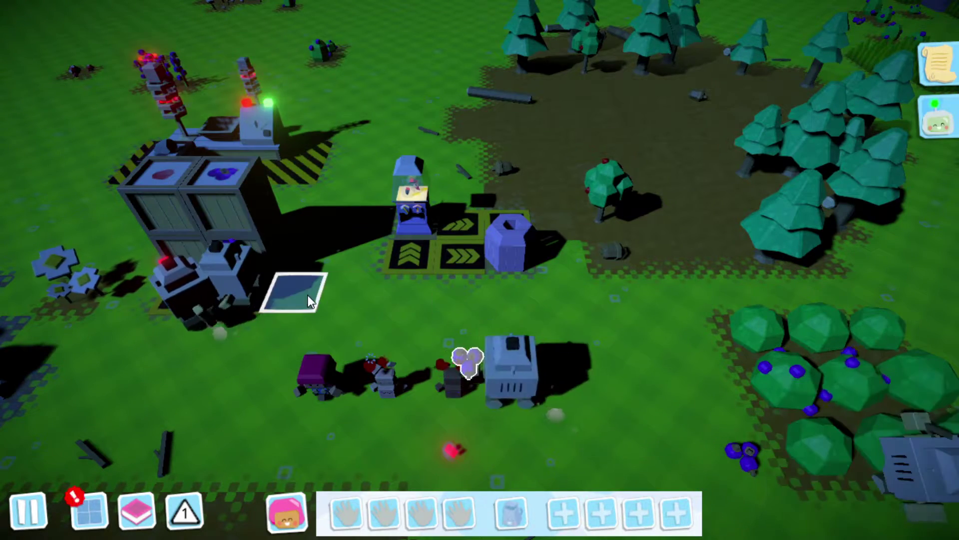
{"action": "left_click", "coordinate": [89, 510]}
{"action": "left_click", "coordinate": [77, 428]}
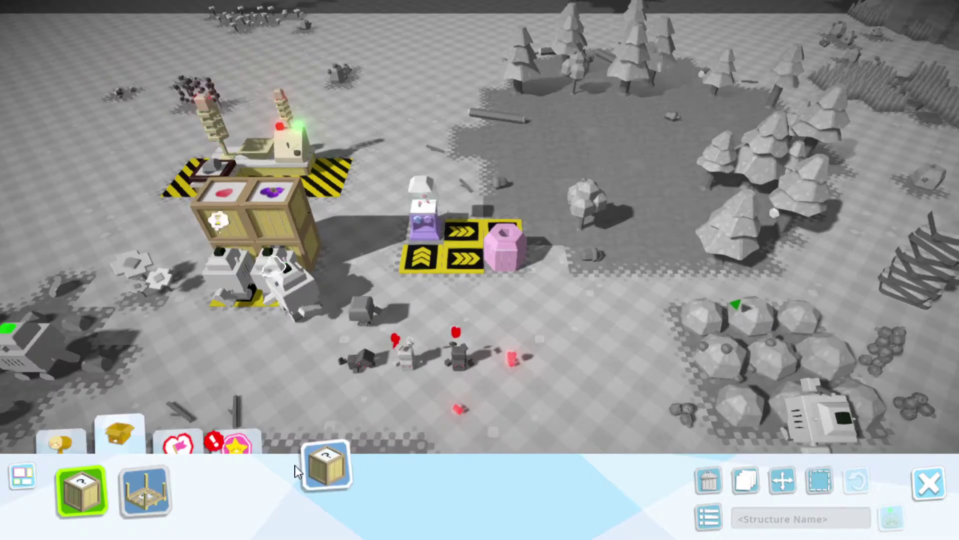
{"action": "scroll", "coordinate": [150, 480], "scroll_direction": "down", "scroll_amount": 3}
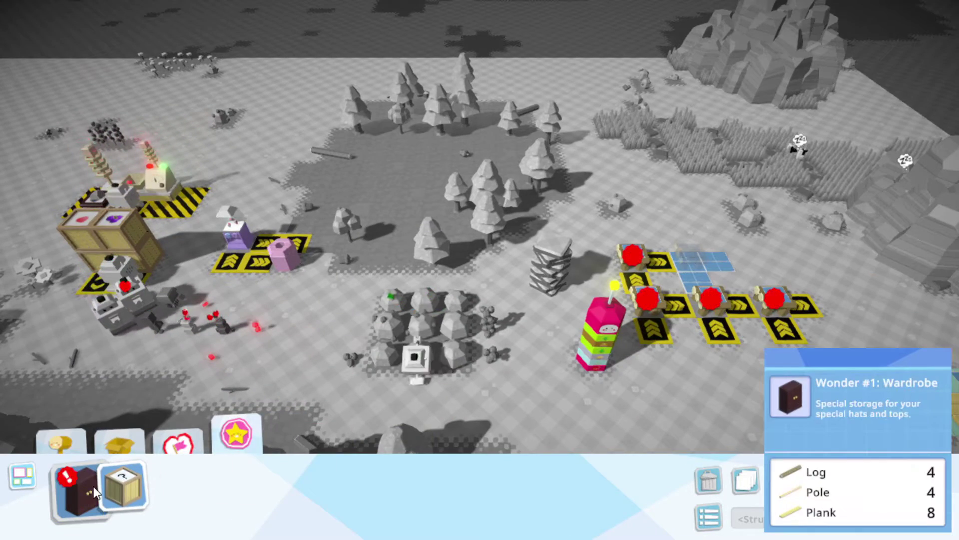
{"action": "left_click", "coordinate": [80, 491]}
{"action": "left_click", "coordinate": [930, 484]}
{"action": "mouse_move", "coordinate": [641, 255]}
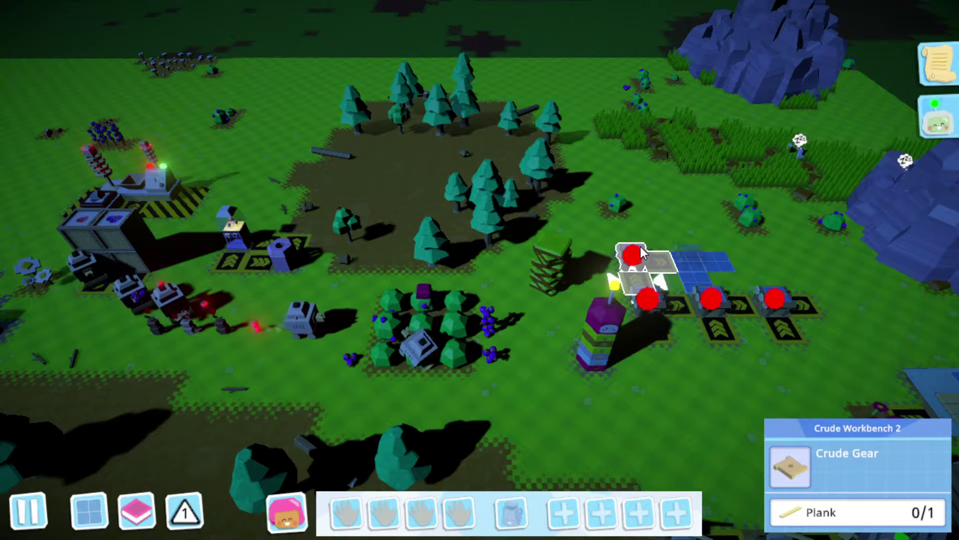
{"action": "scroll", "coordinate": [704, 252], "scroll_direction": "up", "scroll_amount": 2}
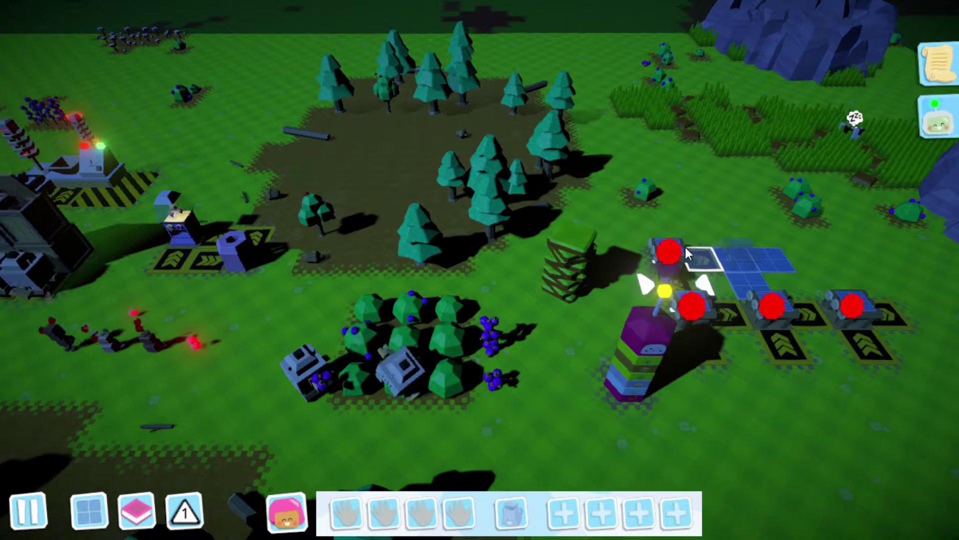
Set Crude Workbench 2 to craft the Crude Wheel
{"action": "left_click", "coordinate": [684, 246]}
{"action": "mouse_move", "coordinate": [351, 308]}
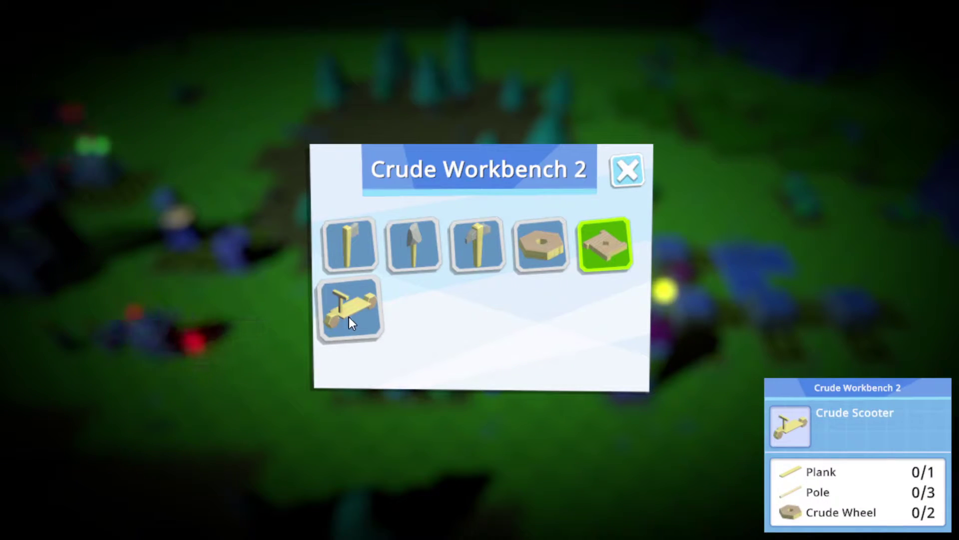
{"action": "left_click", "coordinate": [349, 317]}
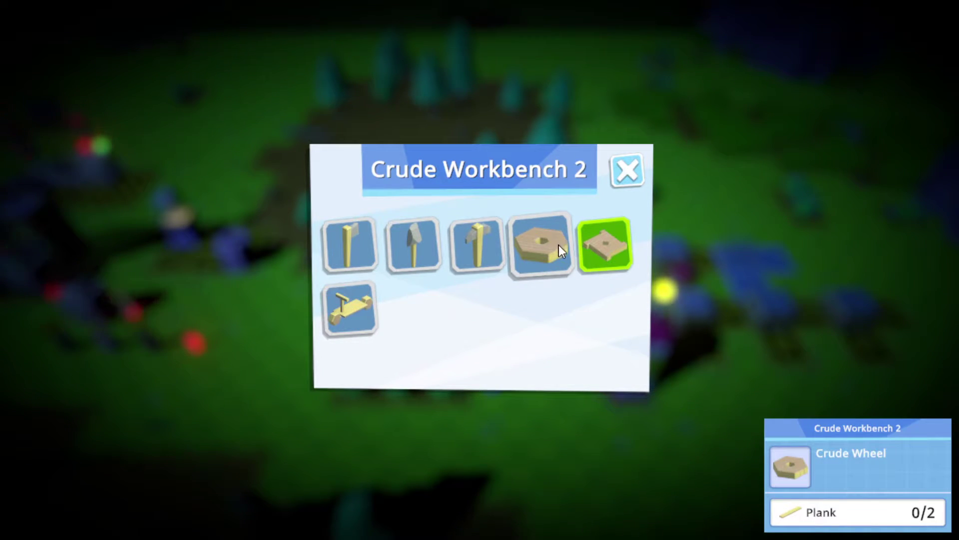
{"action": "left_click", "coordinate": [356, 317]}
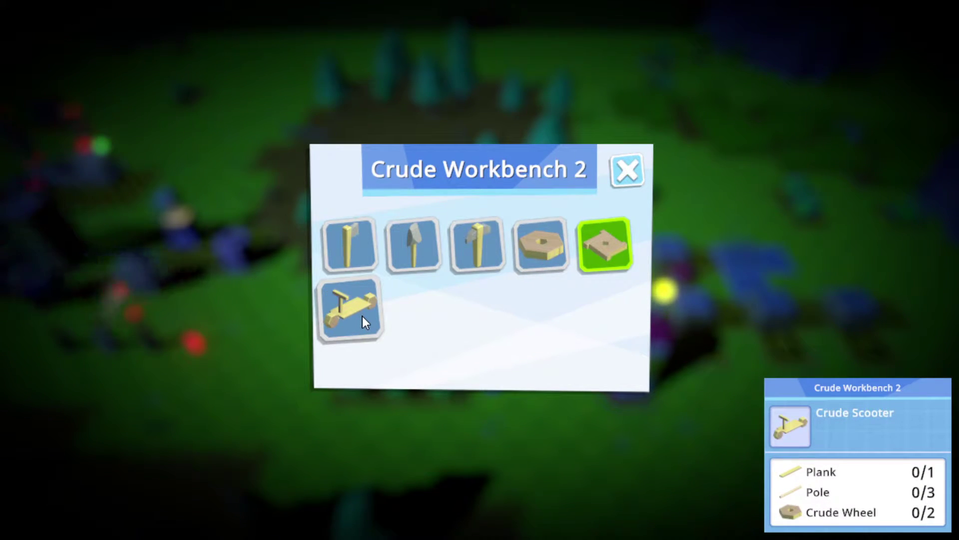
{"action": "left_click", "coordinate": [373, 314]}
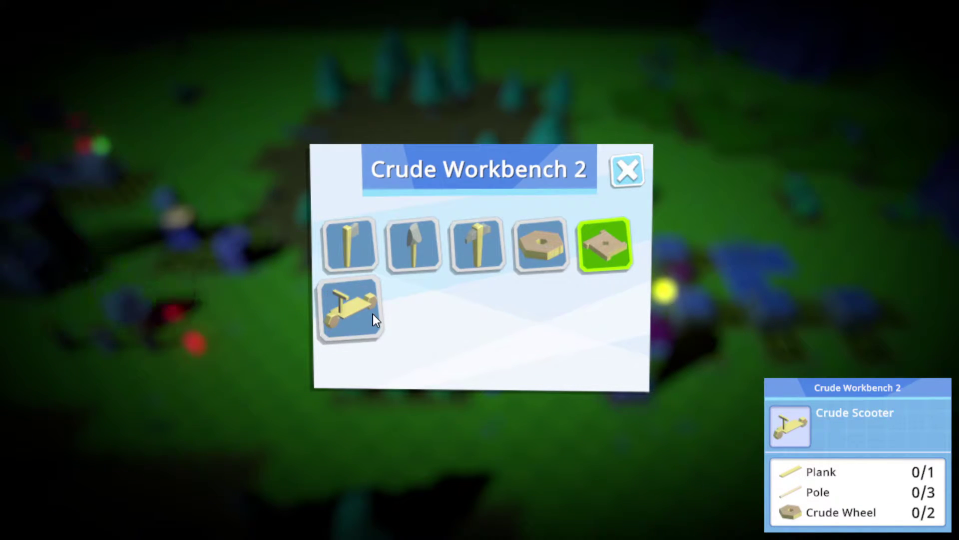
{"action": "key", "text": "Escape"}
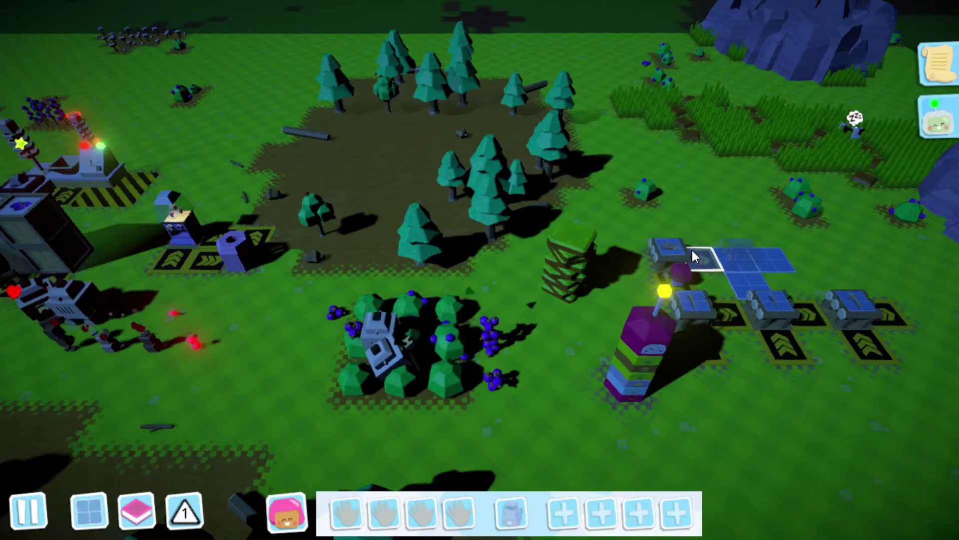
{"action": "scroll", "coordinate": [673, 249], "scroll_direction": "down", "scroll_amount": 2}
{"action": "key", "text": "d"}
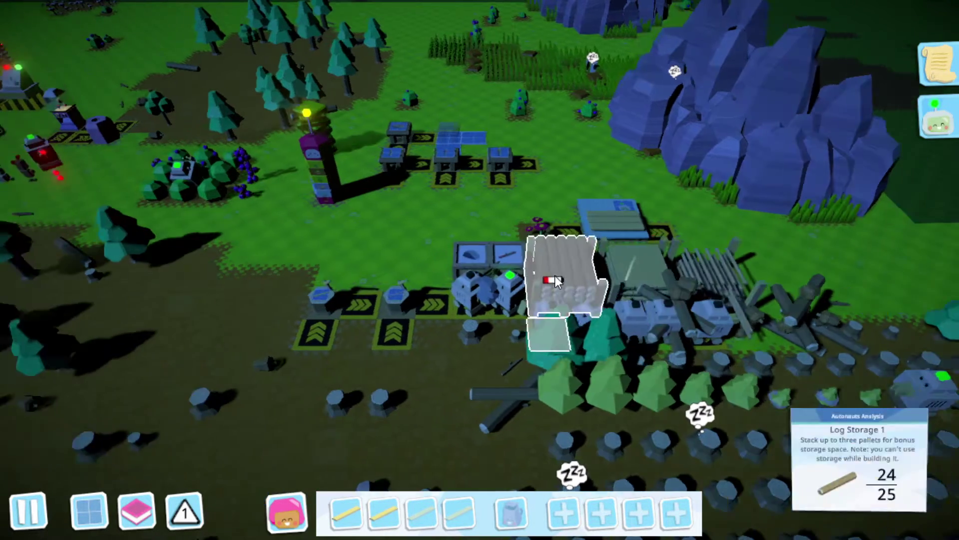
{"action": "key", "text": "w"}
{"action": "key", "text": "a"}
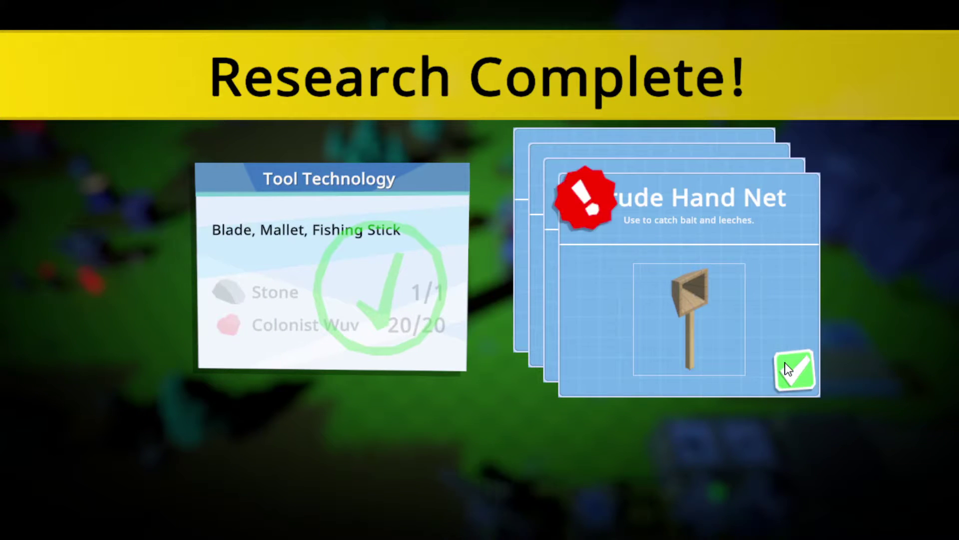
Dismiss the Crude Hand Net and Fishing Stick cards, then set Crude Workbench 1 to crude axes
{"action": "left_click", "coordinate": [785, 362]}
{"action": "left_click", "coordinate": [772, 346]}
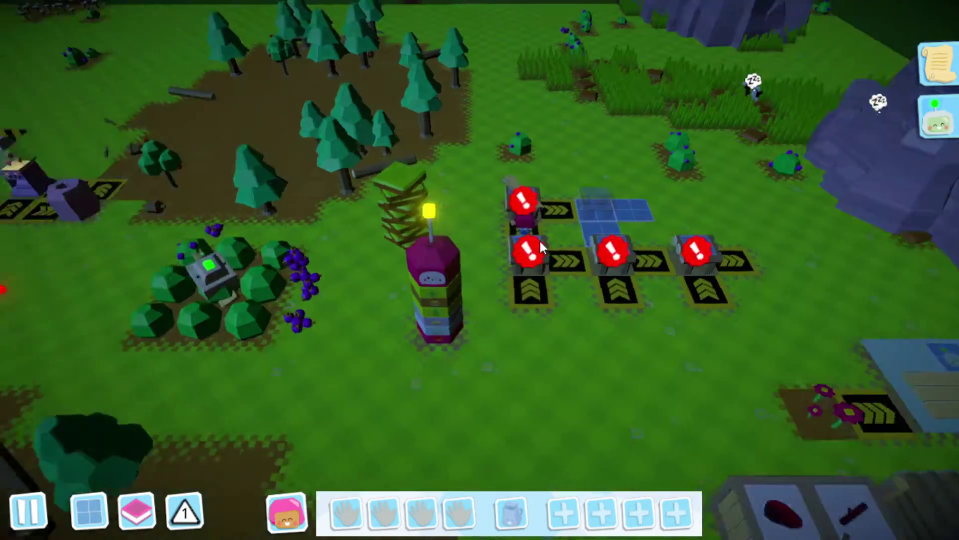
{"action": "scroll", "coordinate": [457, 244], "scroll_direction": "up", "scroll_amount": 3}
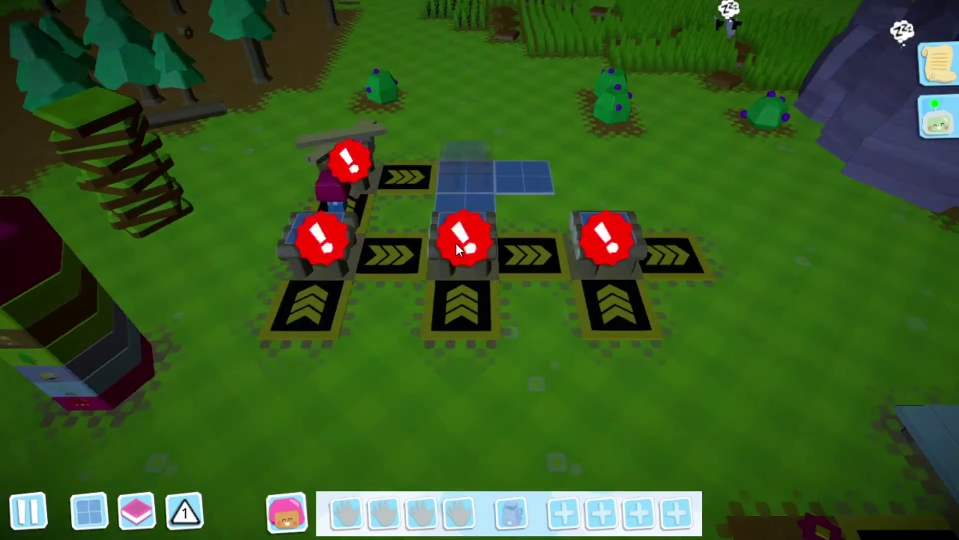
{"action": "scroll", "coordinate": [435, 255], "scroll_direction": "down", "scroll_amount": 2}
{"action": "left_click", "coordinate": [460, 344]}
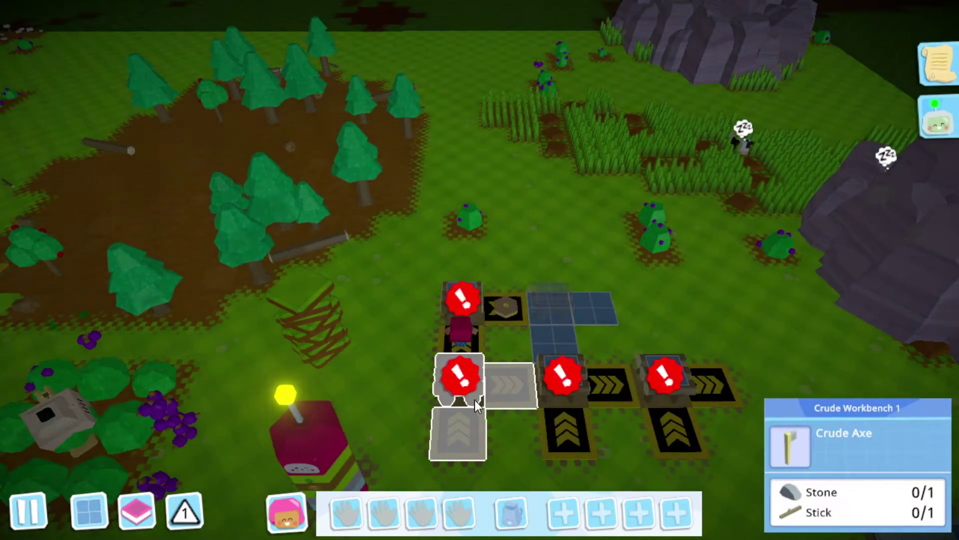
{"action": "left_click", "coordinate": [477, 293]}
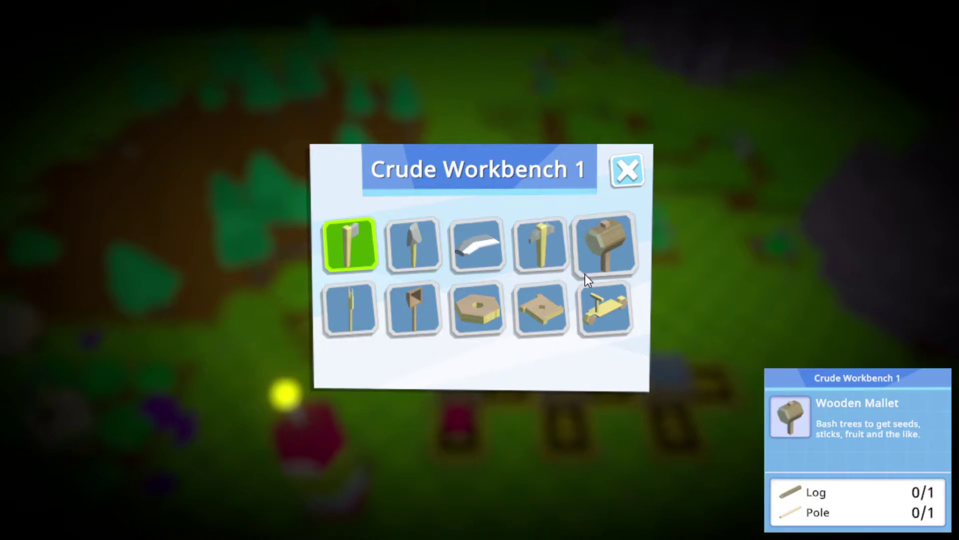
{"action": "left_click", "coordinate": [625, 176]}
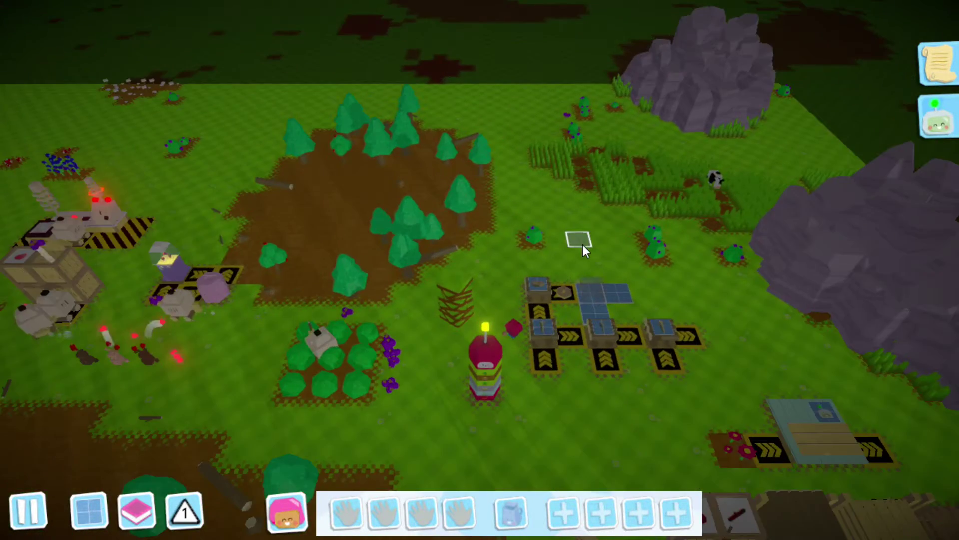
Set the Research Station to Farming Technology, which needs a Crude Blade, and send the colonist for stone
{"action": "key", "text": "a"}
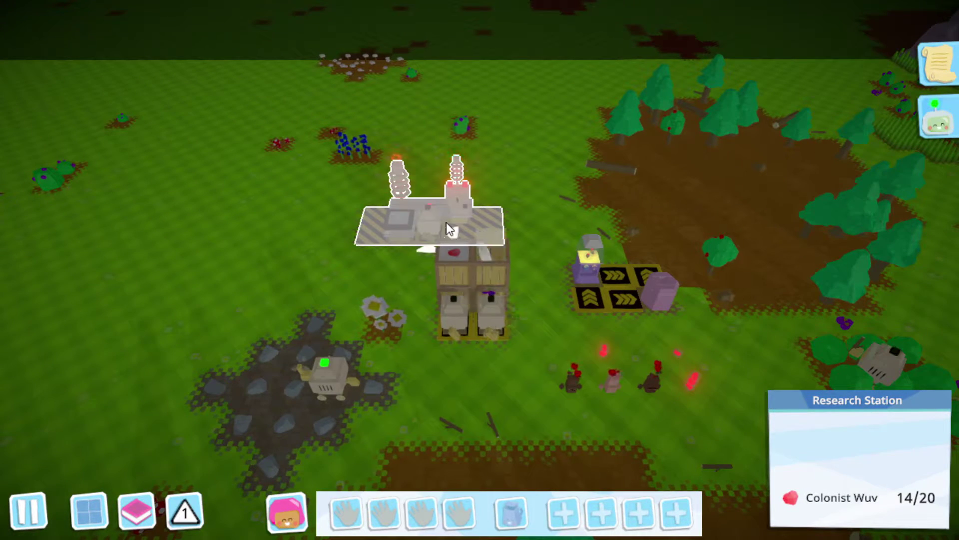
{"action": "scroll", "coordinate": [456, 226], "scroll_direction": "down", "scroll_amount": 2}
{"action": "scroll", "coordinate": [455, 224], "scroll_direction": "up", "scroll_amount": 1}
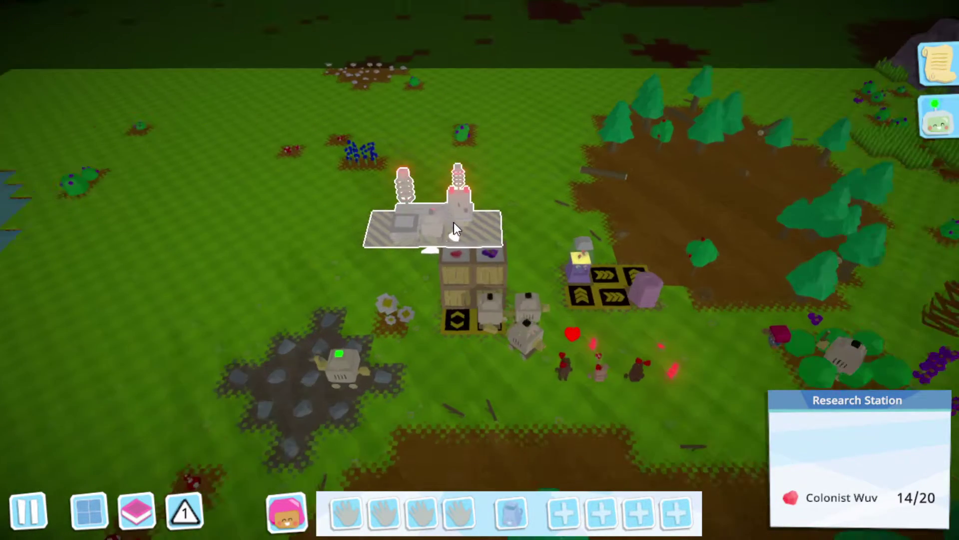
{"action": "scroll", "coordinate": [453, 223], "scroll_direction": "up", "scroll_amount": 1}
{"action": "scroll", "coordinate": [454, 223], "scroll_direction": "up", "scroll_amount": 2}
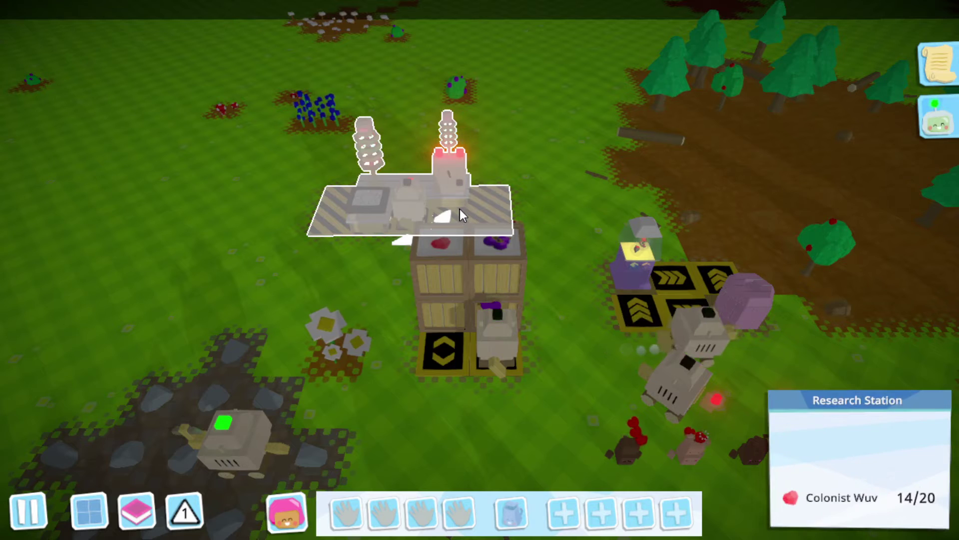
{"action": "left_click", "coordinate": [459, 209]}
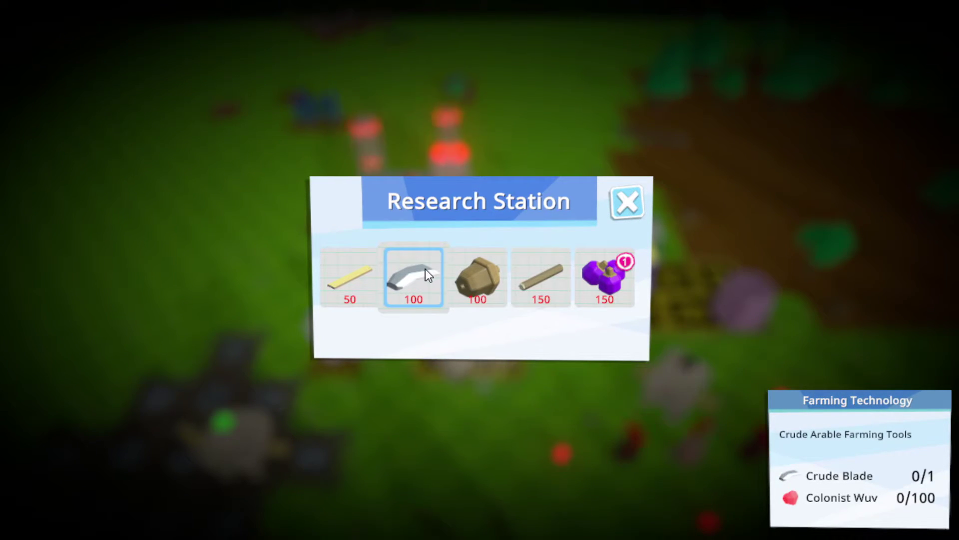
{"action": "key", "text": "Escape"}
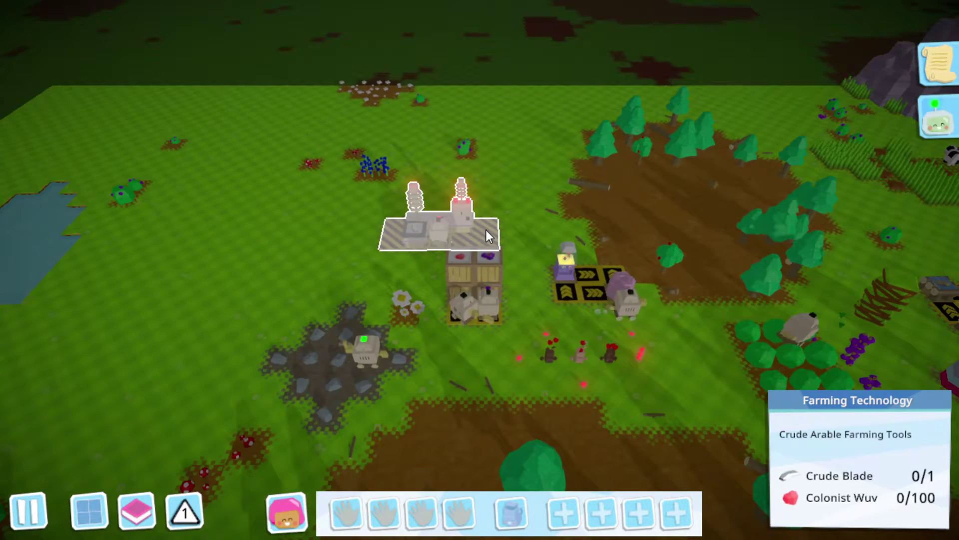
{"action": "left_click", "coordinate": [486, 230]}
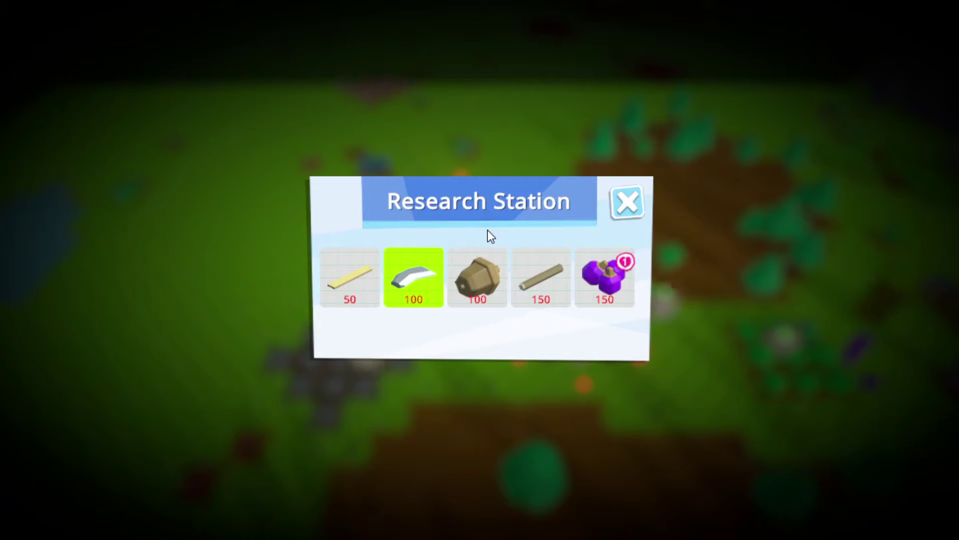
{"action": "left_click", "coordinate": [343, 278]}
{"action": "left_click", "coordinate": [423, 233]}
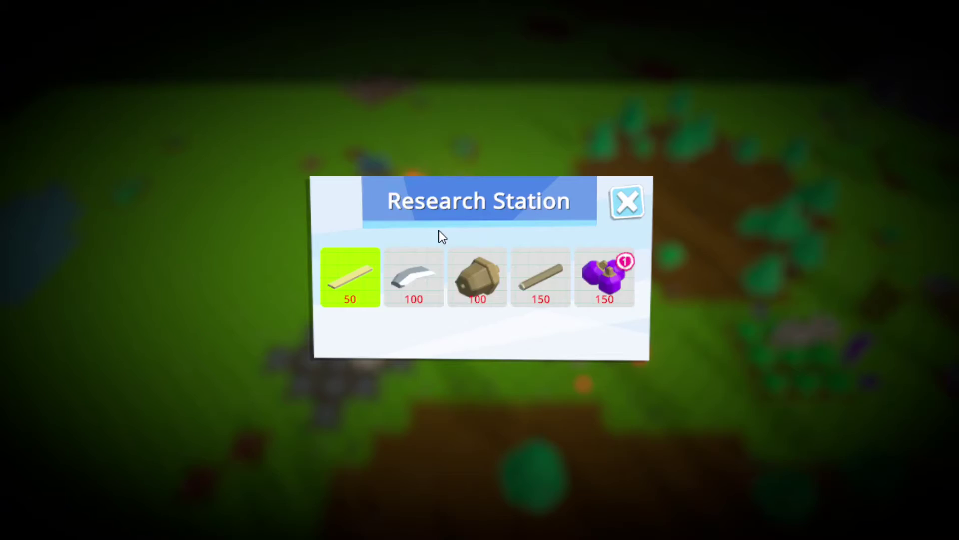
{"action": "left_click", "coordinate": [412, 271]}
{"action": "left_click", "coordinate": [398, 366]}
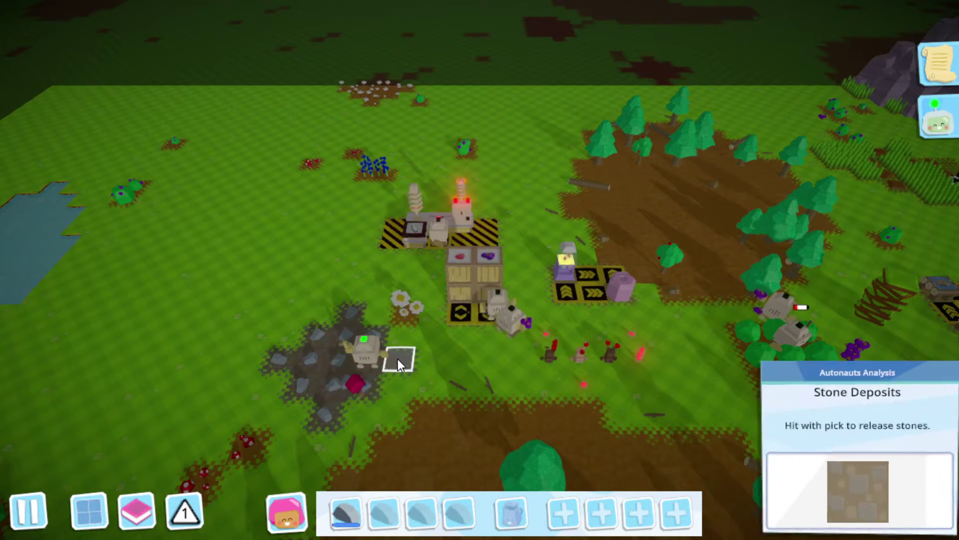
{"action": "key", "text": "d"}
Set Crude Workbench 2 to the Crude Blade recipe, add stone, and collect the blade
{"action": "left_click", "coordinate": [550, 291]}
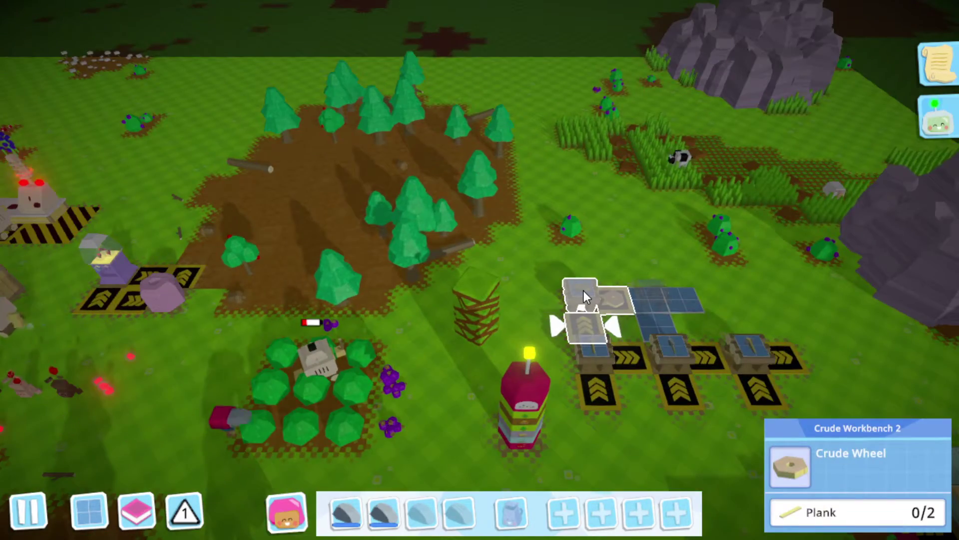
{"action": "scroll", "coordinate": [582, 290], "scroll_direction": "up", "scroll_amount": 5}
{"action": "left_click", "coordinate": [537, 314]}
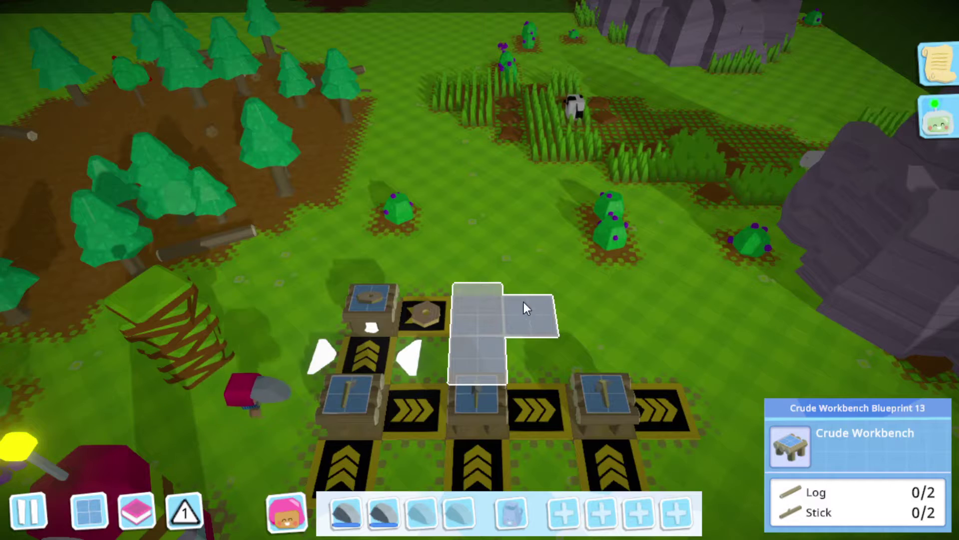
{"action": "left_click", "coordinate": [525, 302]}
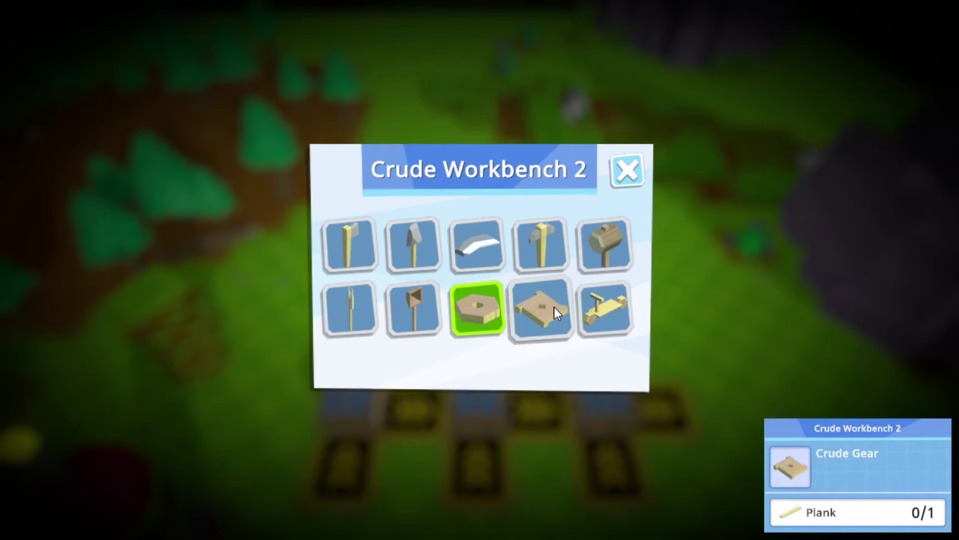
{"action": "left_click", "coordinate": [475, 289]}
{"action": "left_click", "coordinate": [357, 313]}
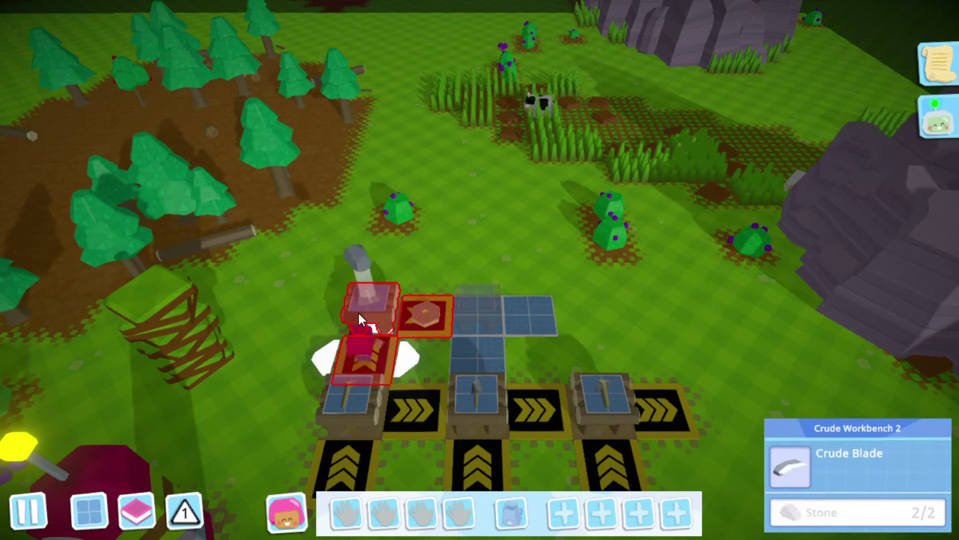
{"action": "scroll", "coordinate": [380, 329], "scroll_direction": "up", "scroll_amount": 3}
{"action": "scroll", "coordinate": [383, 337], "scroll_direction": "down", "scroll_amount": 1}
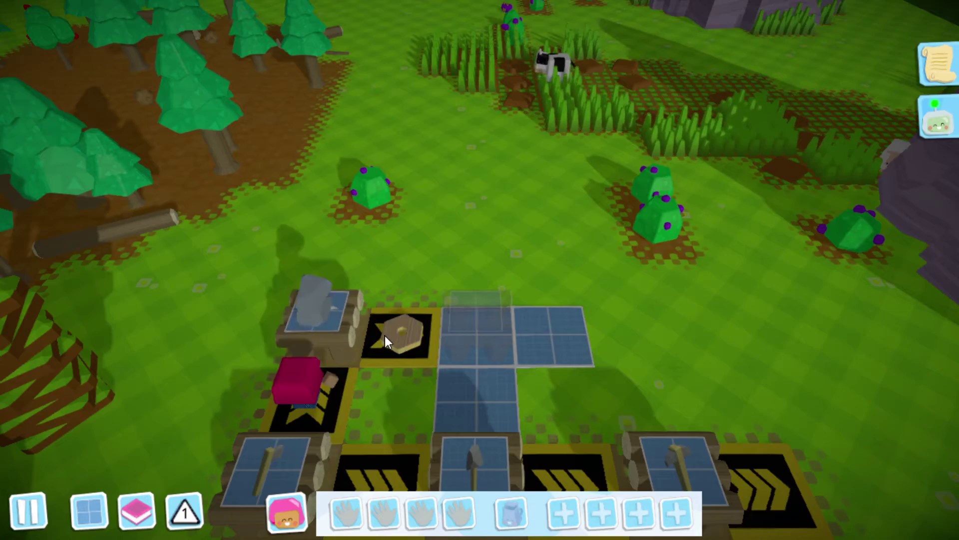
{"action": "left_click", "coordinate": [395, 326]}
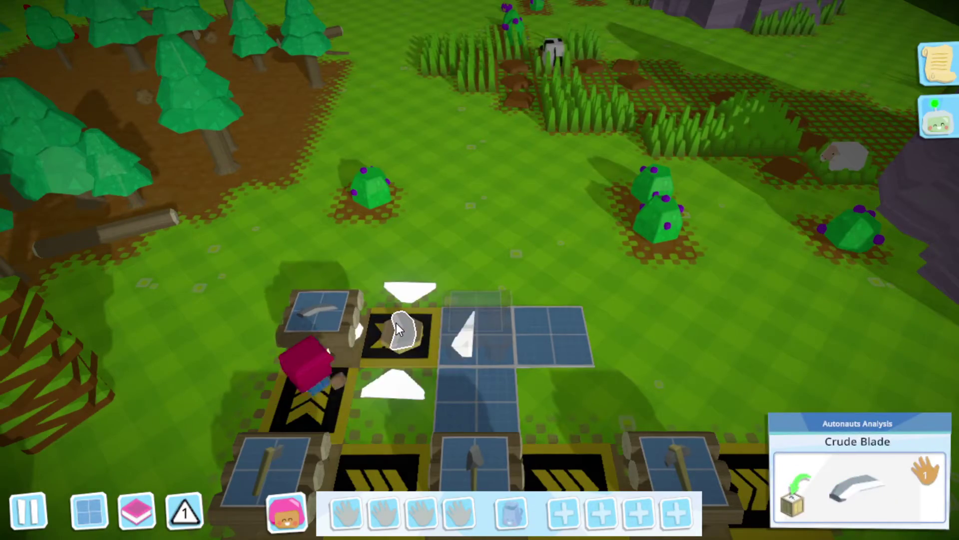
Pan the view from the research station across the farm to the stump field
{"action": "key", "text": "a"}
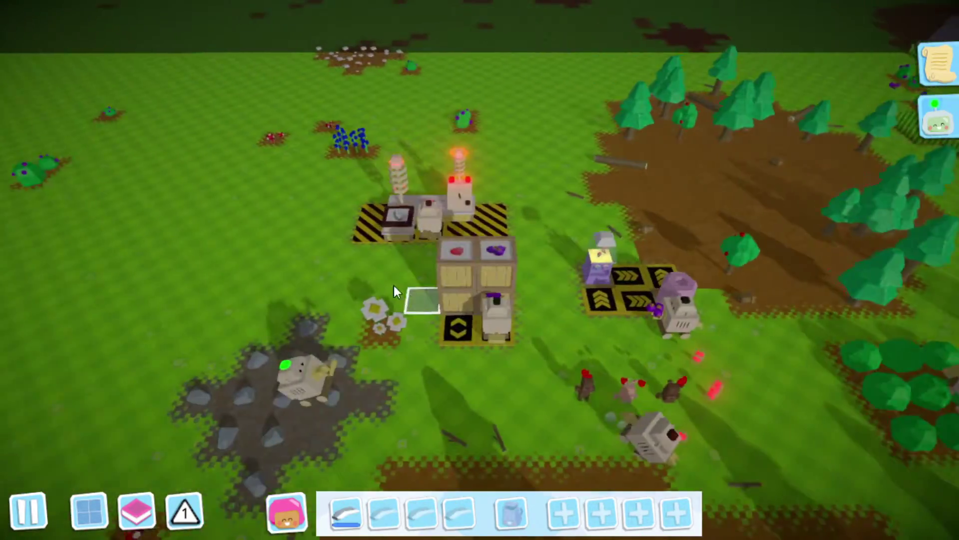
{"action": "scroll", "coordinate": [529, 211], "scroll_direction": "down", "scroll_amount": 2}
{"action": "mouse_move", "coordinate": [529, 216]}
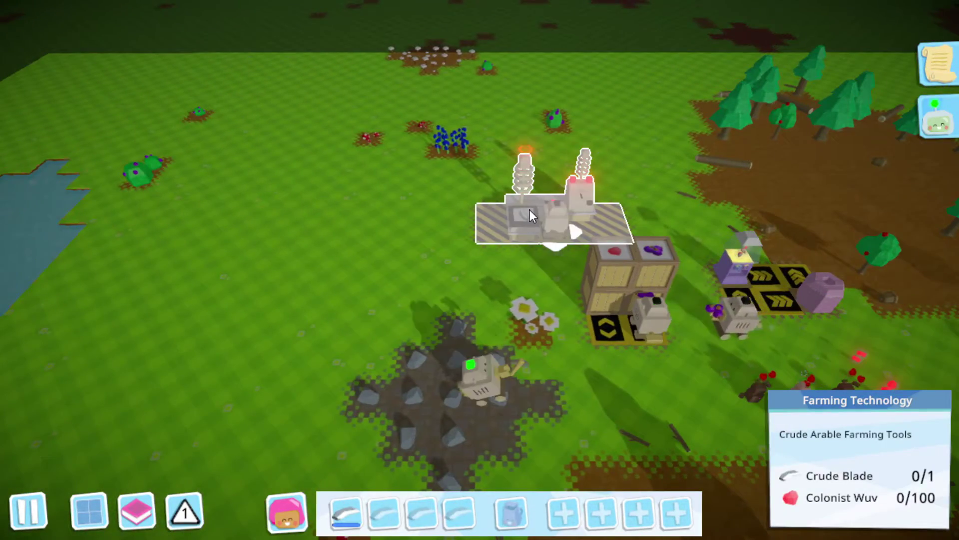
{"action": "scroll", "coordinate": [530, 210], "scroll_direction": "down", "scroll_amount": 1}
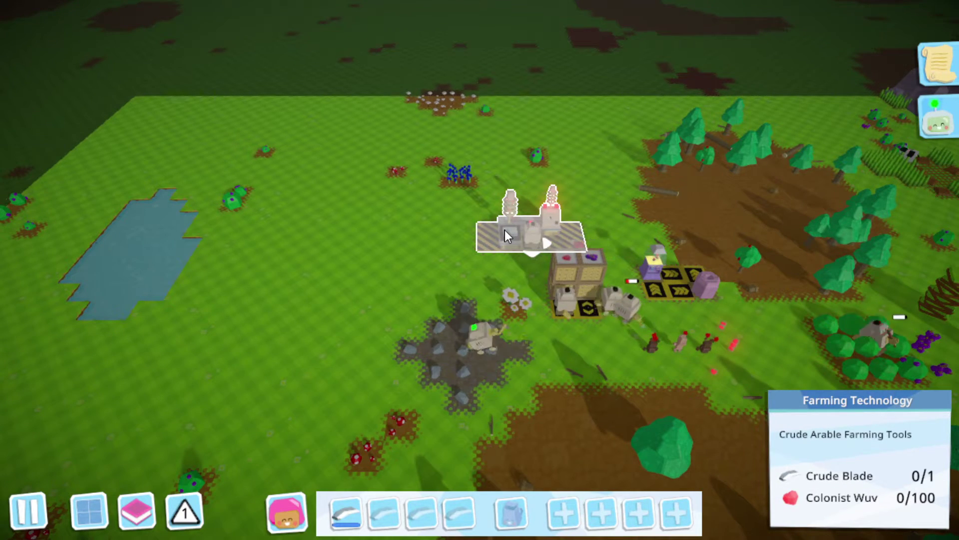
{"action": "key", "text": "d"}
{"action": "scroll", "coordinate": [696, 363], "scroll_direction": "up", "scroll_amount": 2}
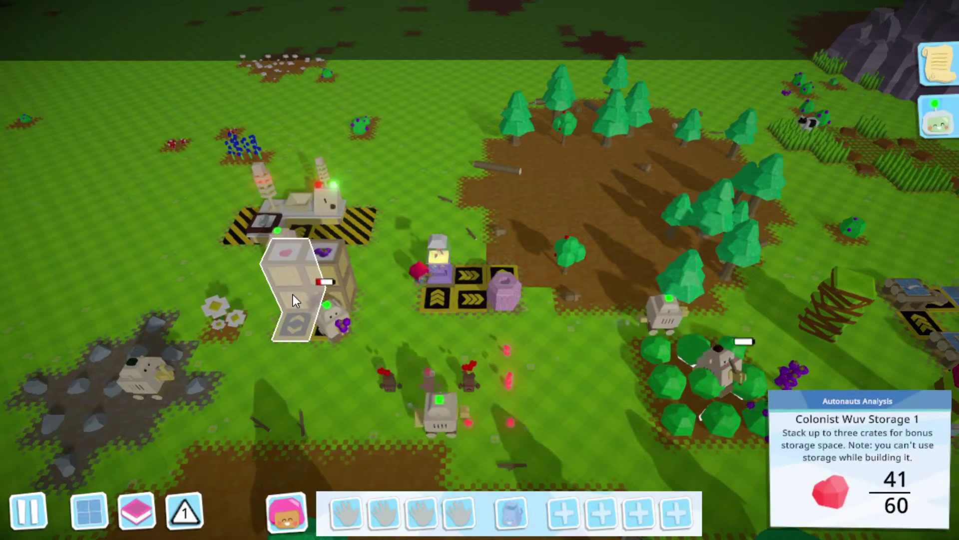
{"action": "scroll", "coordinate": [293, 295], "scroll_direction": "down", "scroll_amount": 2}
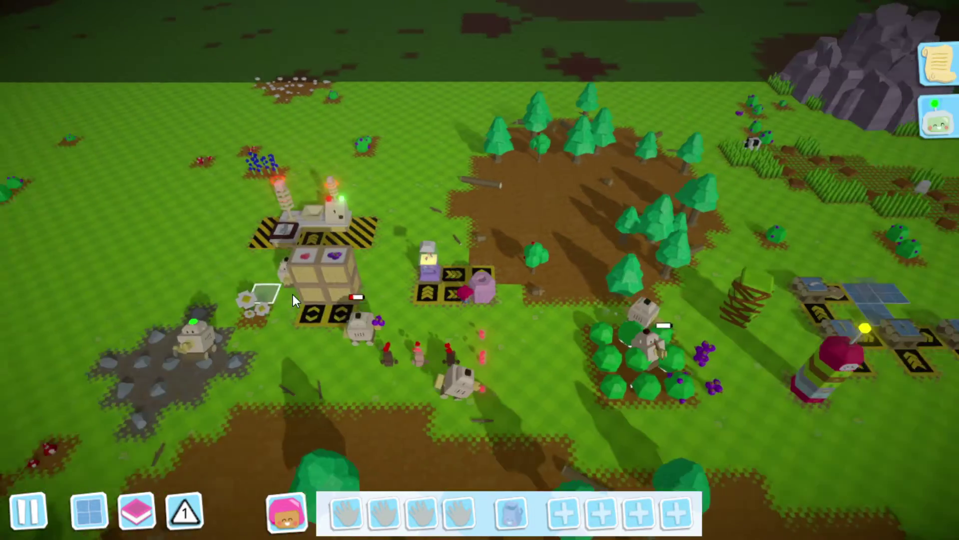
{"action": "key", "text": "d"}
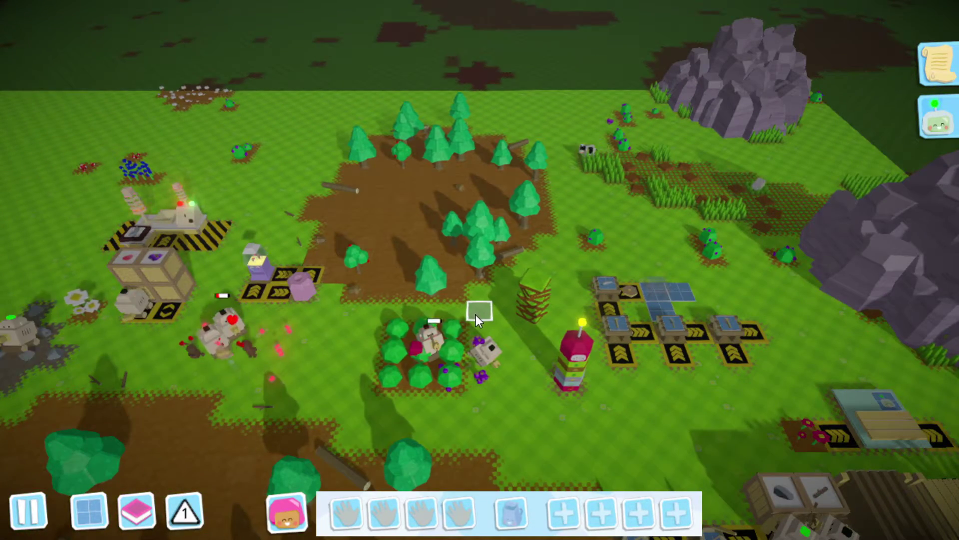
{"action": "scroll", "coordinate": [476, 314], "scroll_direction": "down", "scroll_amount": 3}
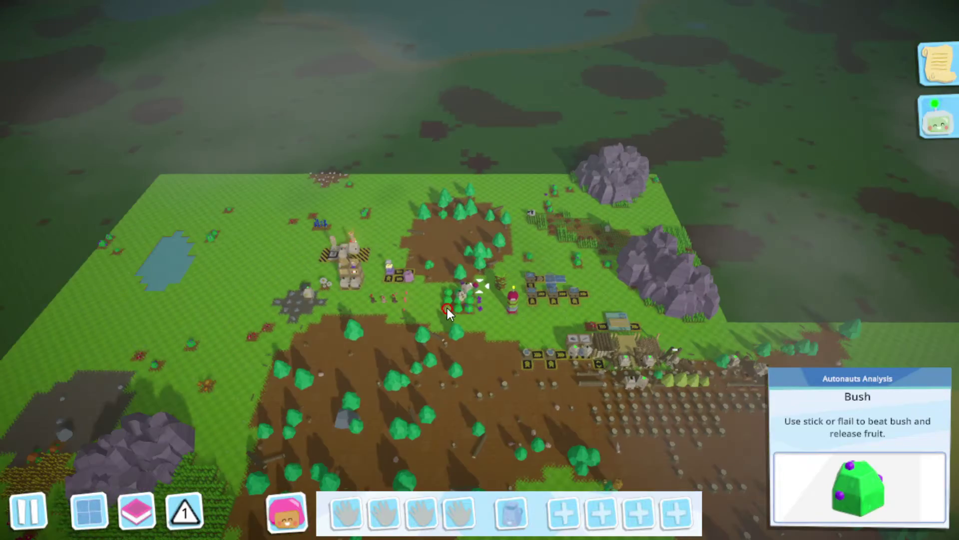
{"action": "scroll", "coordinate": [447, 308], "scroll_direction": "up", "scroll_amount": 3}
{"action": "key", "text": "e"}
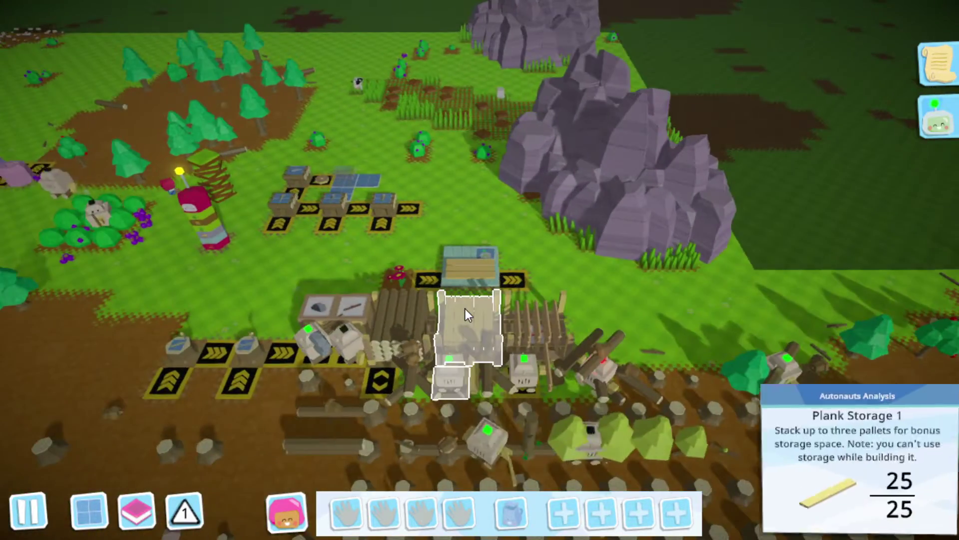
{"action": "scroll", "coordinate": [465, 308], "scroll_direction": "up", "scroll_amount": 3}
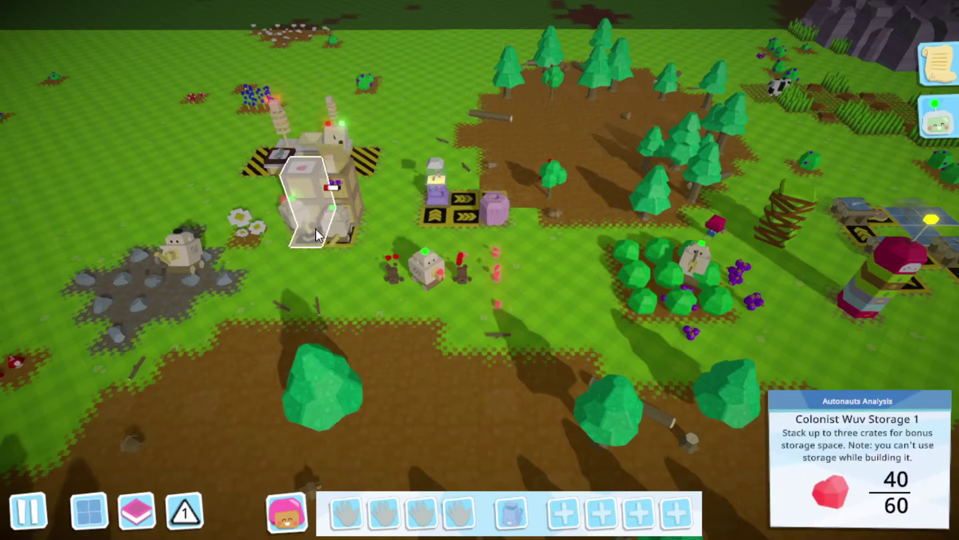
{"action": "scroll", "coordinate": [315, 229], "scroll_direction": "down", "scroll_amount": 3}
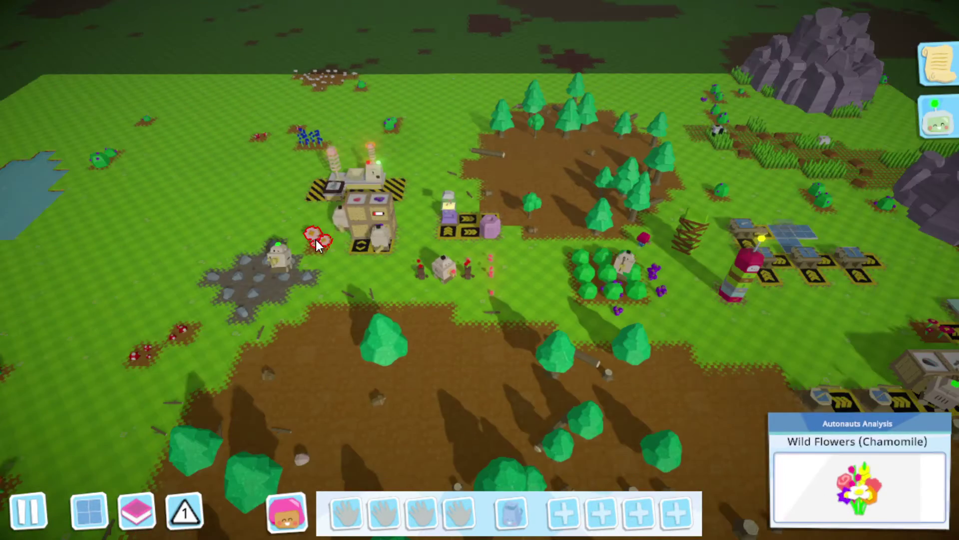
{"action": "scroll", "coordinate": [315, 239], "scroll_direction": "up", "scroll_amount": 2}
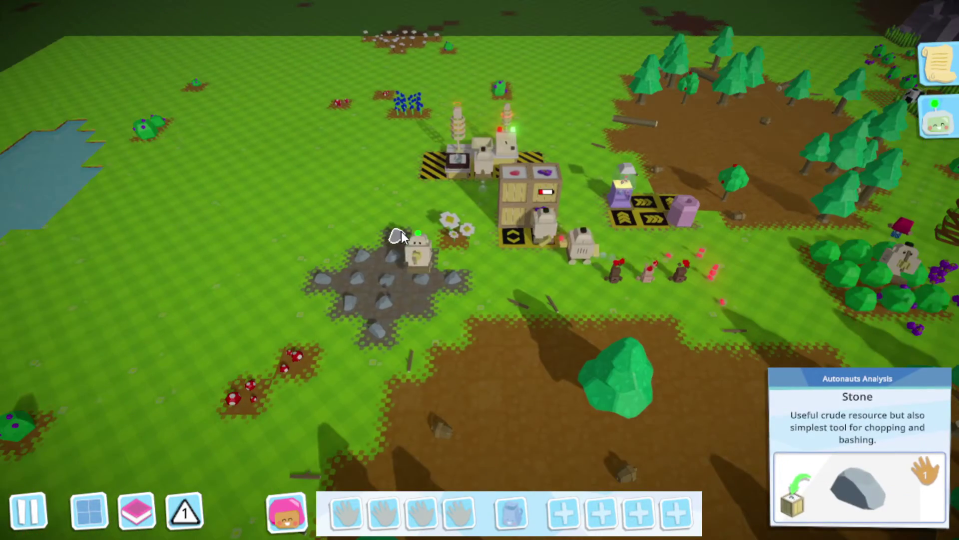
{"action": "scroll", "coordinate": [401, 232], "scroll_direction": "down", "scroll_amount": 2}
{"action": "scroll", "coordinate": [414, 254], "scroll_direction": "down", "scroll_amount": 2}
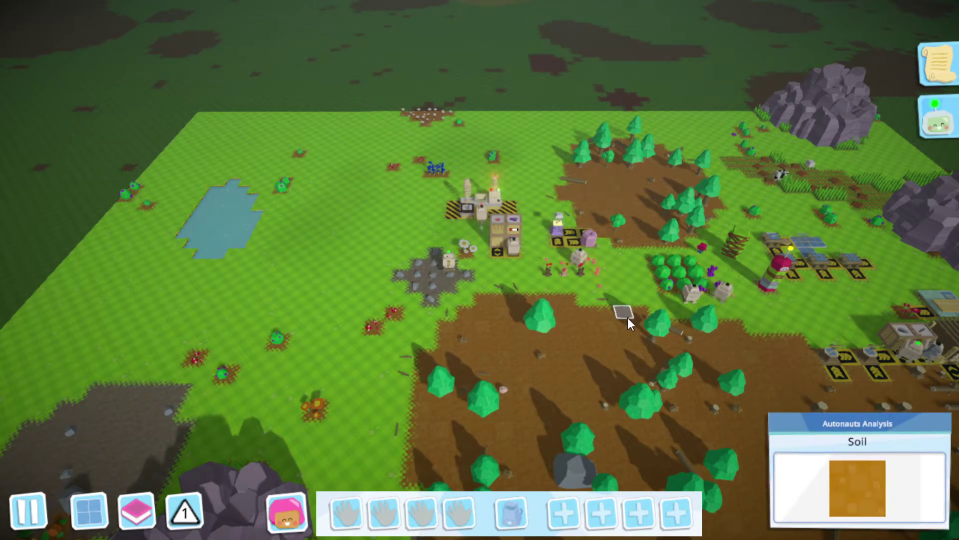
{"action": "key", "text": "d"}
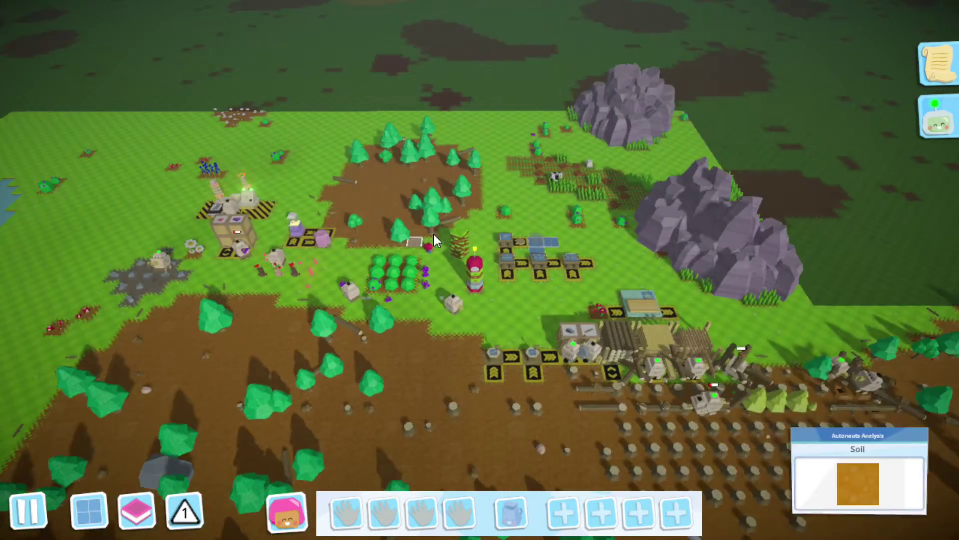
{"action": "scroll", "coordinate": [435, 234], "scroll_direction": "down", "scroll_amount": 5}
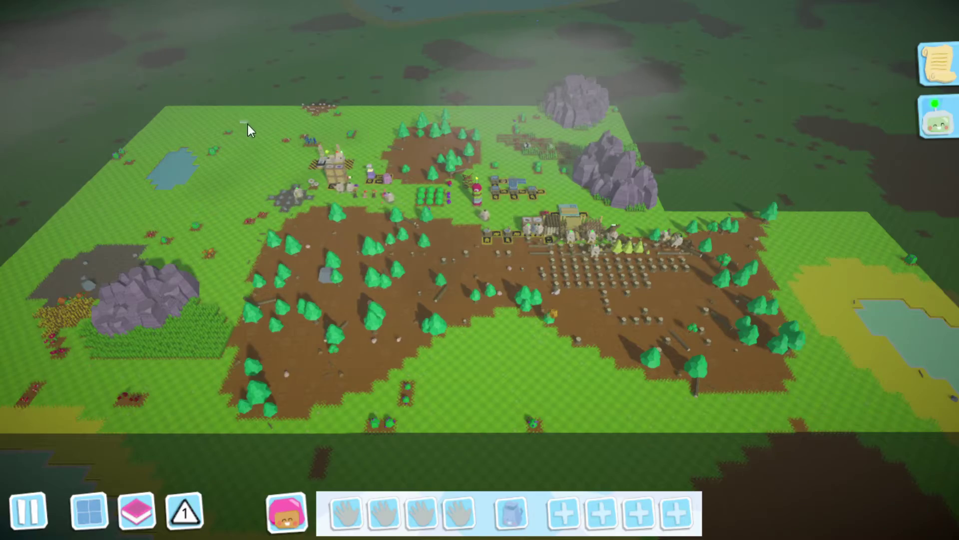
{"action": "scroll", "coordinate": [276, 225], "scroll_direction": "up", "scroll_amount": 2}
{"action": "scroll", "coordinate": [404, 239], "scroll_direction": "up", "scroll_amount": 2}
{"action": "scroll", "coordinate": [405, 239], "scroll_direction": "up", "scroll_amount": 2}
{"action": "scroll", "coordinate": [594, 239], "scroll_direction": "up", "scroll_amount": 2}
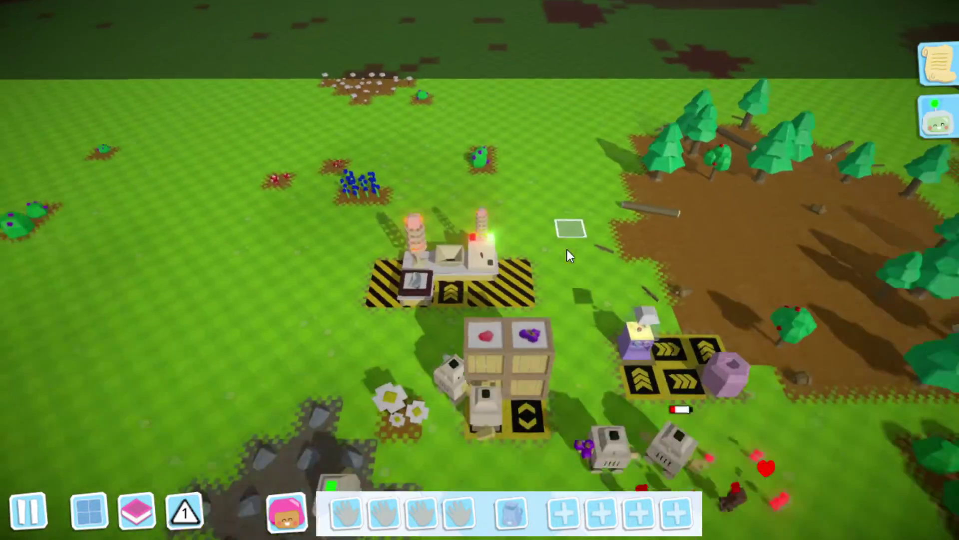
{"action": "scroll", "coordinate": [567, 249], "scroll_direction": "up", "scroll_amount": 2}
{"action": "scroll", "coordinate": [432, 370], "scroll_direction": "up", "scroll_amount": 1}
{"action": "scroll", "coordinate": [455, 301], "scroll_direction": "down", "scroll_amount": 2}
{"action": "scroll", "coordinate": [453, 299], "scroll_direction": "down", "scroll_amount": 1}
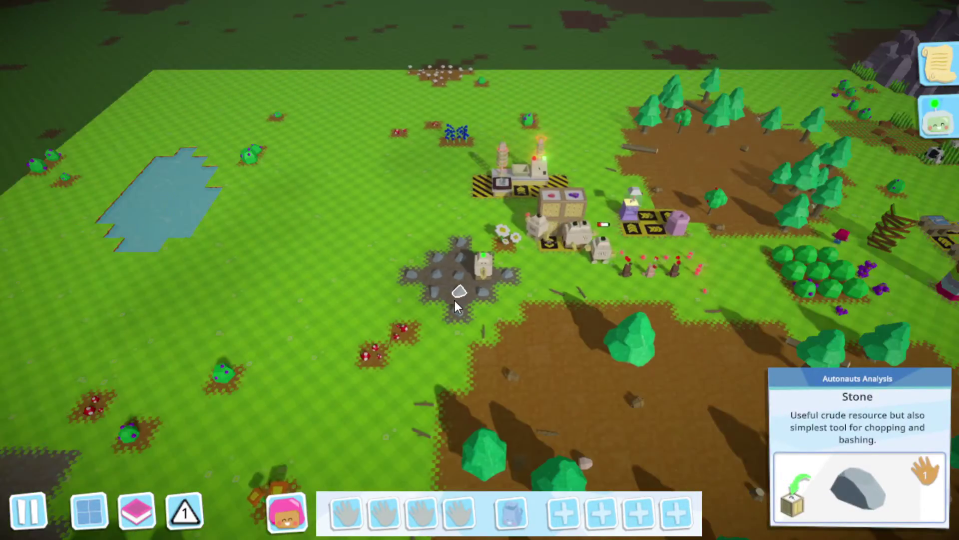
{"action": "scroll", "coordinate": [455, 301], "scroll_direction": "down", "scroll_amount": 2}
{"action": "scroll", "coordinate": [559, 192], "scroll_direction": "up", "scroll_amount": 3}
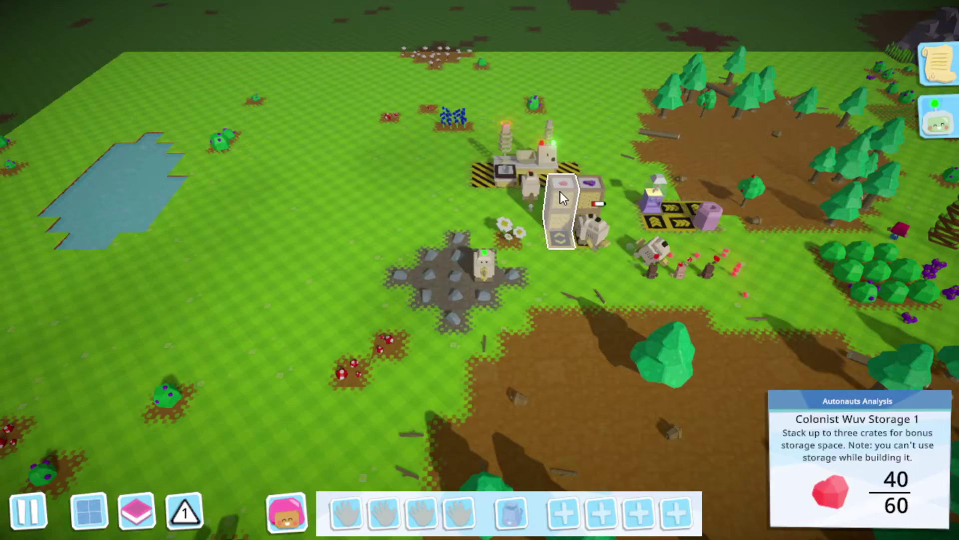
{"action": "scroll", "coordinate": [560, 191], "scroll_direction": "down", "scroll_amount": 3}
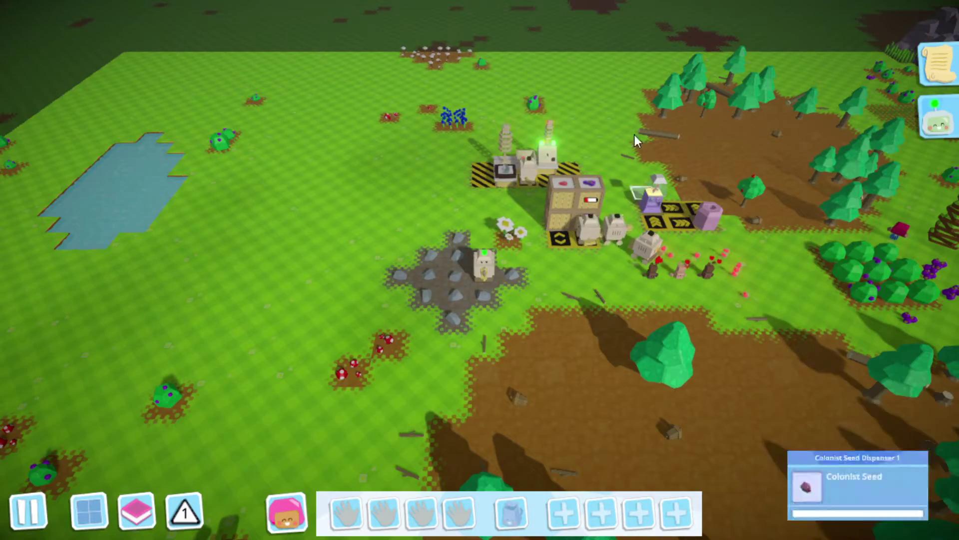
{"action": "scroll", "coordinate": [501, 263], "scroll_direction": "down", "scroll_amount": 2}
{"action": "scroll", "coordinate": [521, 281], "scroll_direction": "up", "scroll_amount": 2}
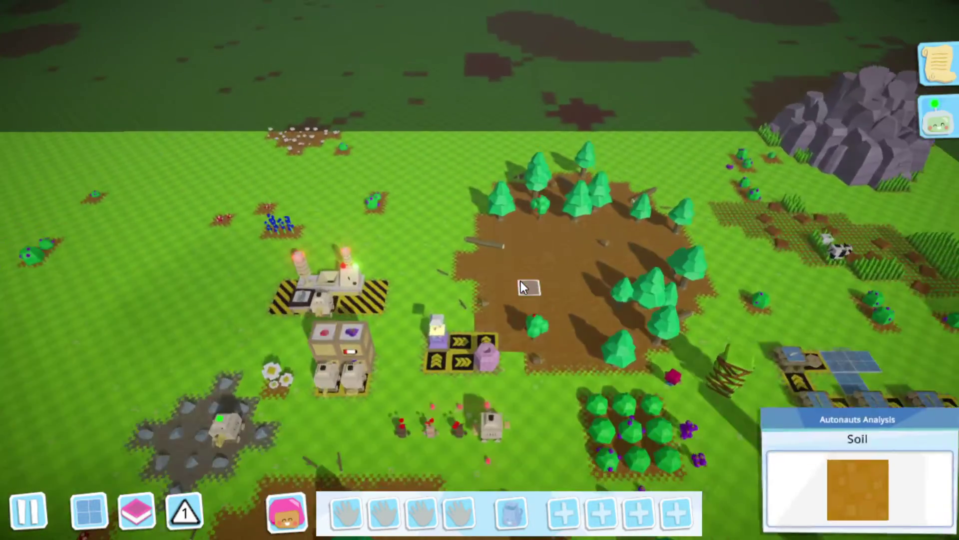
{"action": "scroll", "coordinate": [509, 275], "scroll_direction": "up", "scroll_amount": 2}
{"action": "scroll", "coordinate": [509, 274], "scroll_direction": "down", "scroll_amount": 1}
Move a stick from the Stick Storage into the crude workbench and collect the crude axe
{"action": "key", "text": "e"}
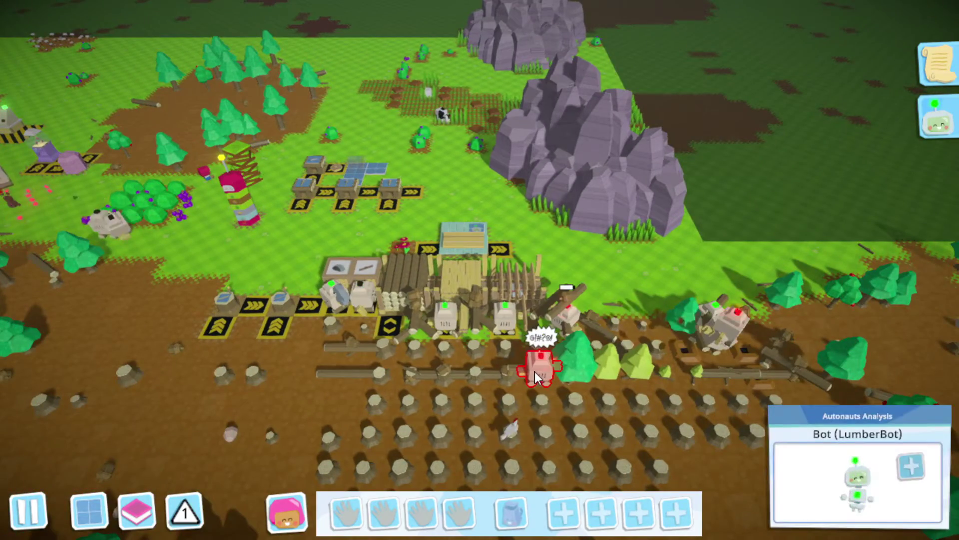
{"action": "scroll", "coordinate": [520, 359], "scroll_direction": "up", "scroll_amount": 2}
{"action": "key", "text": "a"}
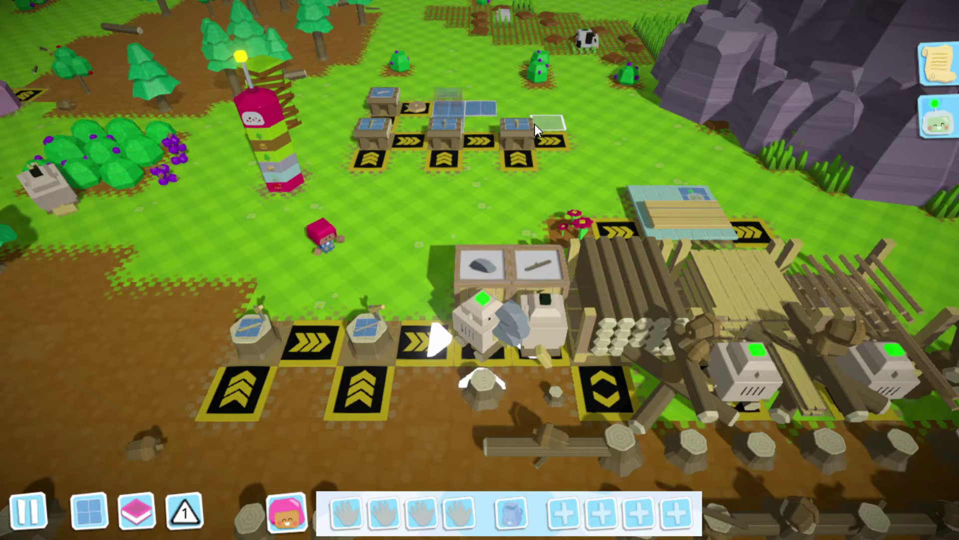
{"action": "left_click", "coordinate": [359, 150]}
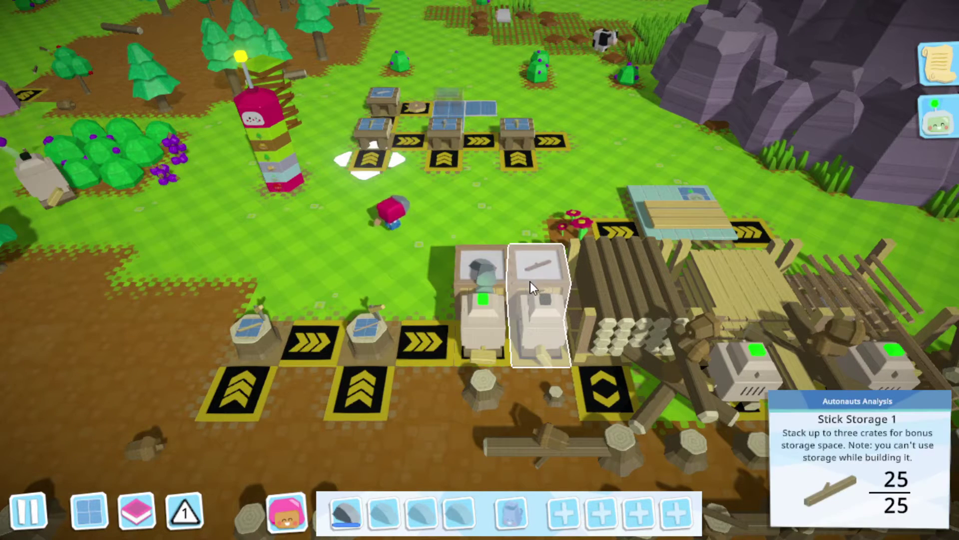
{"action": "left_click", "coordinate": [543, 288]}
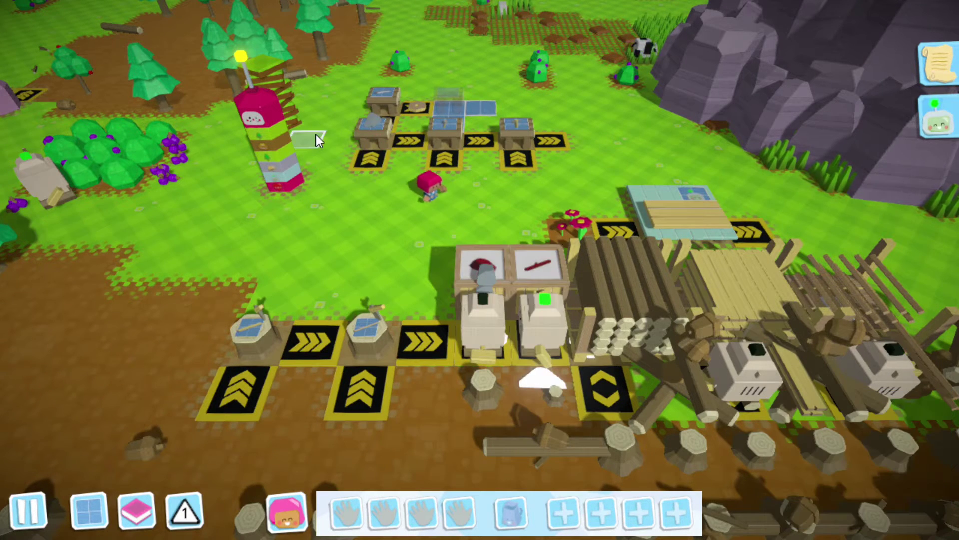
{"action": "left_click", "coordinate": [374, 149]}
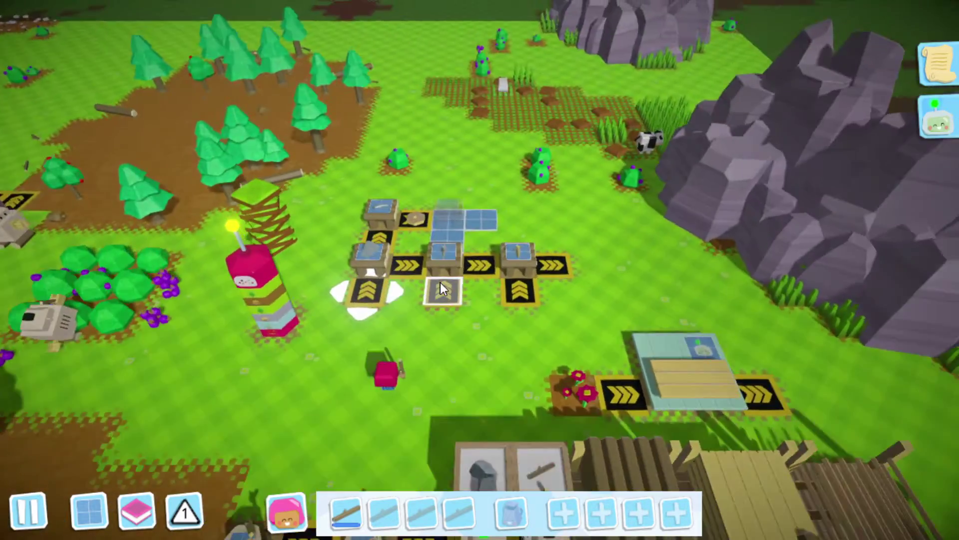
{"action": "scroll", "coordinate": [440, 282], "scroll_direction": "up", "scroll_amount": 3}
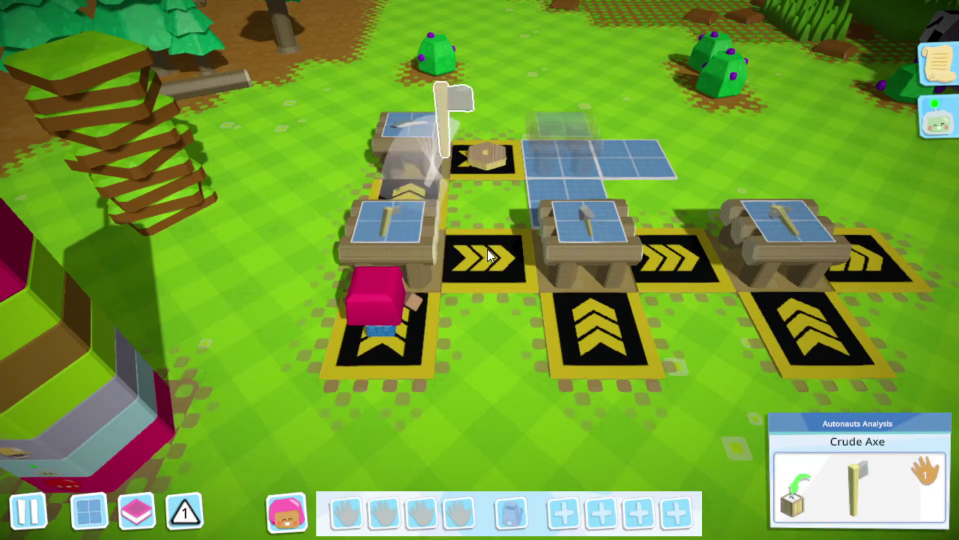
{"action": "left_click", "coordinate": [489, 249]}
{"action": "scroll", "coordinate": [489, 250], "scroll_direction": "down", "scroll_amount": 5}
{"action": "scroll", "coordinate": [495, 254], "scroll_direction": "down", "scroll_amount": 3}
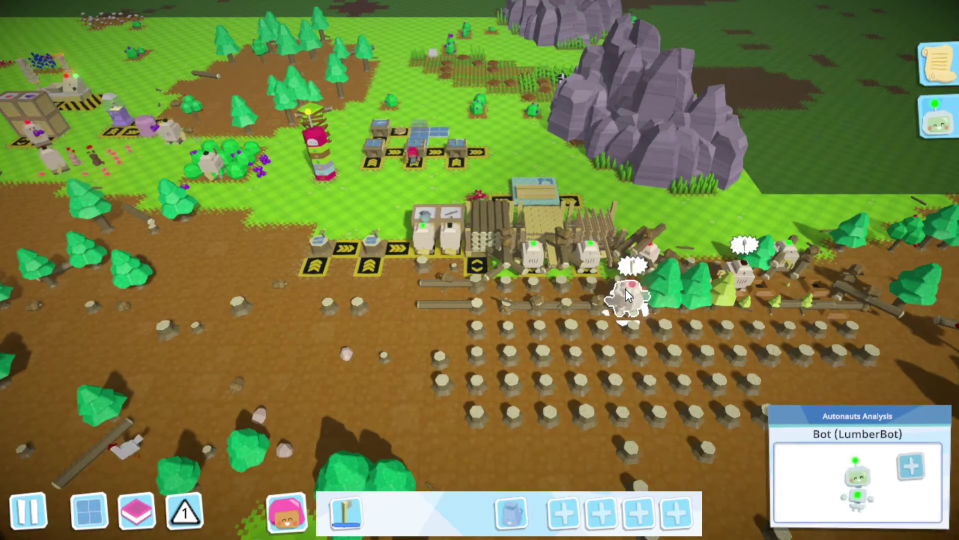
{"action": "scroll", "coordinate": [625, 288], "scroll_direction": "down", "scroll_amount": 2}
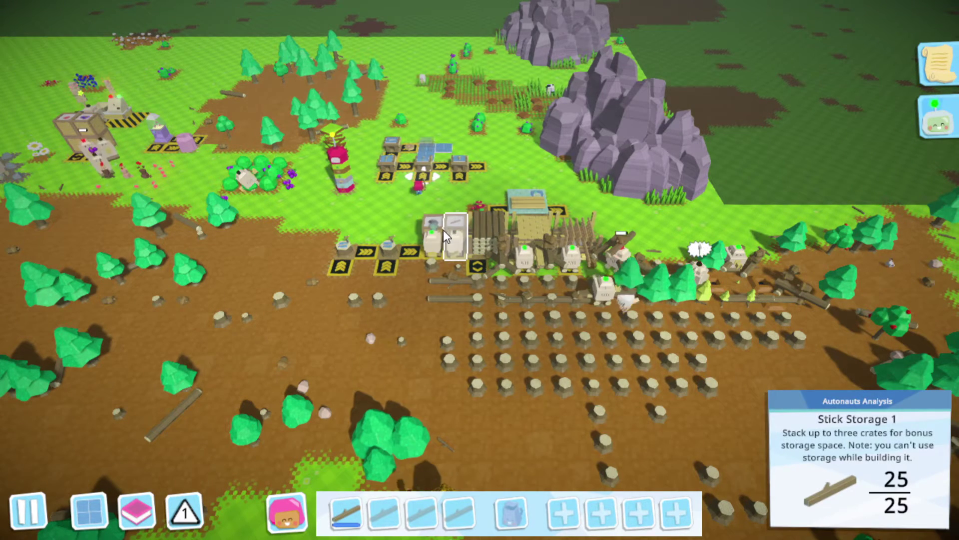
{"action": "scroll", "coordinate": [441, 229], "scroll_direction": "up", "scroll_amount": 2}
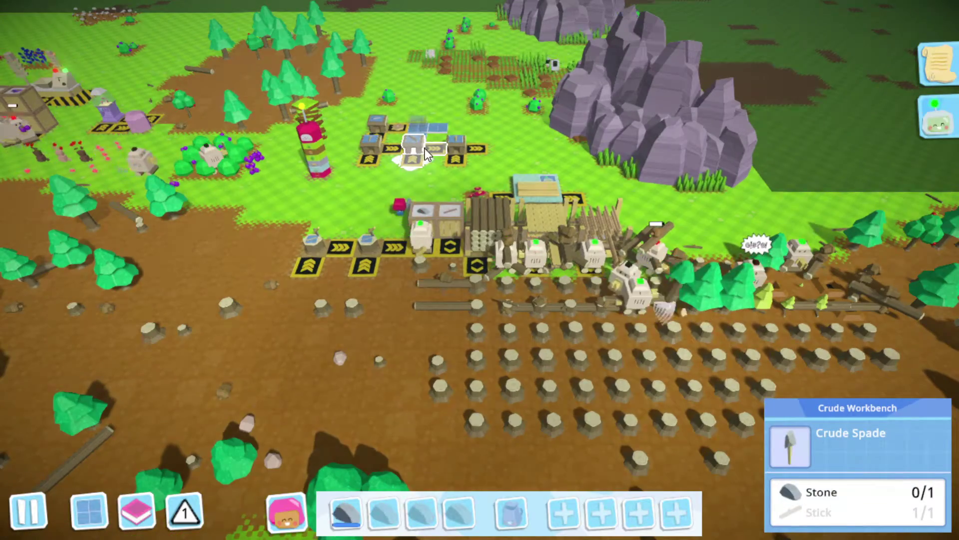
{"action": "scroll", "coordinate": [424, 148], "scroll_direction": "up", "scroll_amount": 2}
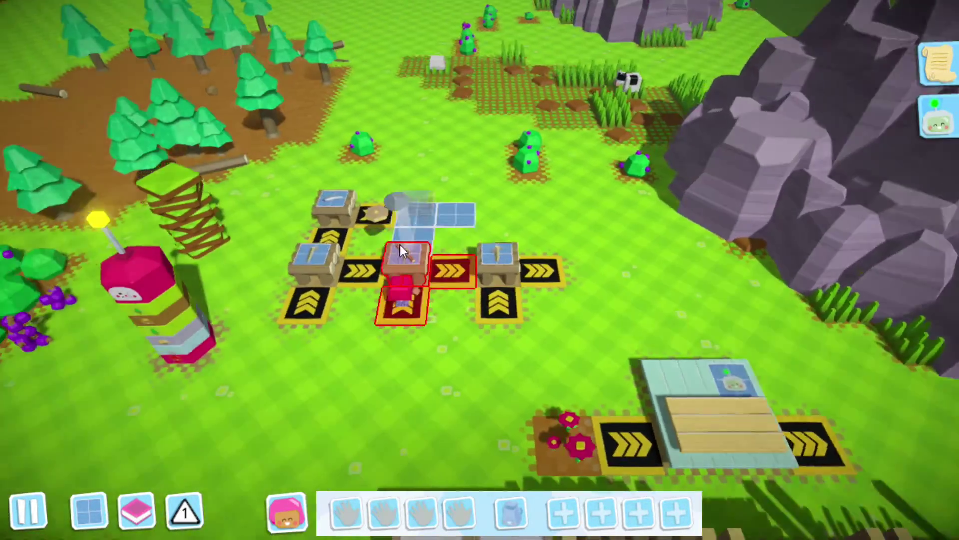
{"action": "scroll", "coordinate": [400, 245], "scroll_direction": "down", "scroll_amount": 2}
{"action": "scroll", "coordinate": [422, 256], "scroll_direction": "up", "scroll_amount": 1}
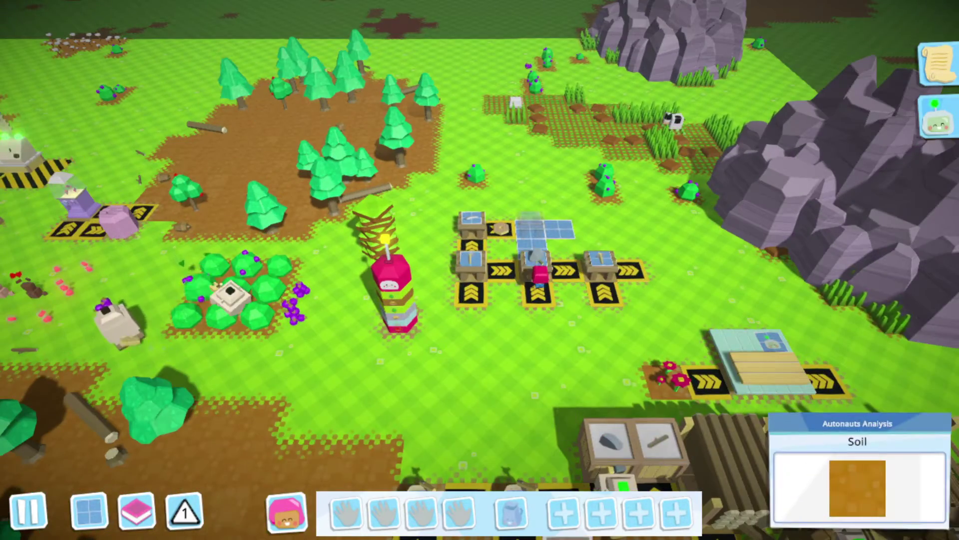
{"action": "scroll", "coordinate": [598, 411], "scroll_direction": "up", "scroll_amount": 1}
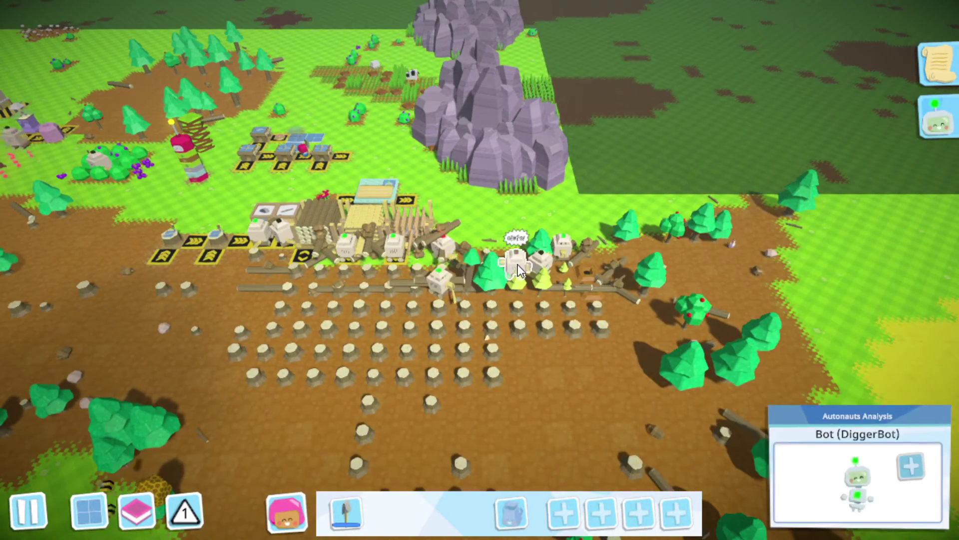
{"action": "scroll", "coordinate": [522, 268], "scroll_direction": "down", "scroll_amount": 3}
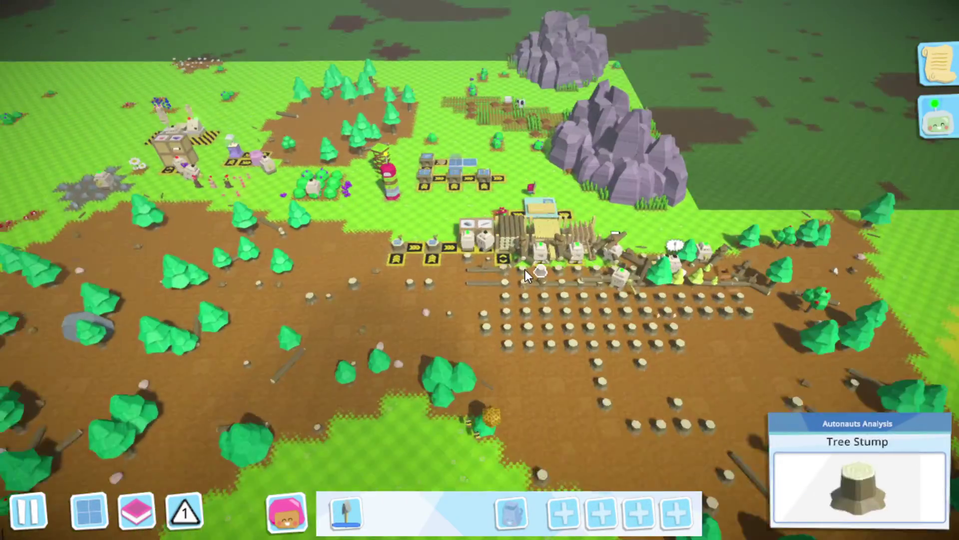
{"action": "scroll", "coordinate": [526, 270], "scroll_direction": "down", "scroll_amount": 3}
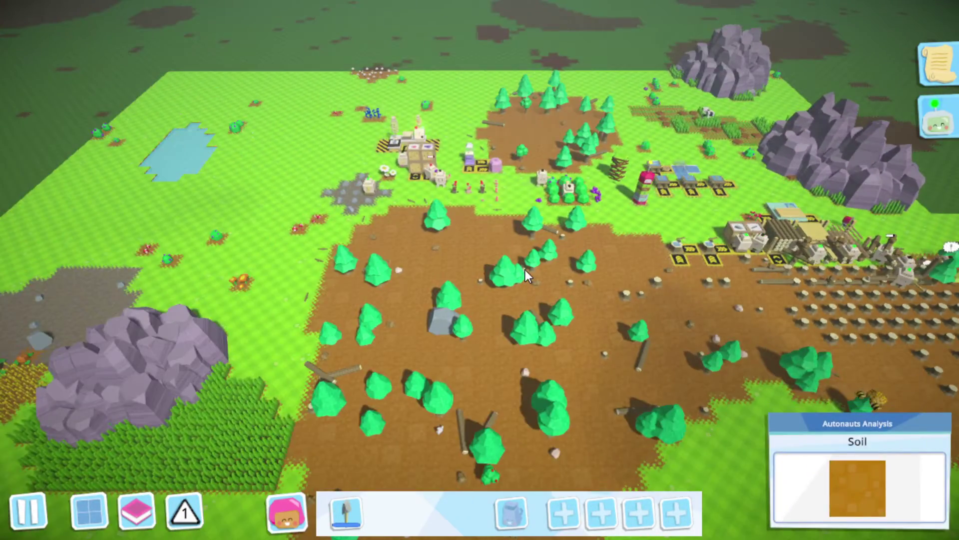
{"action": "key", "text": "a"}
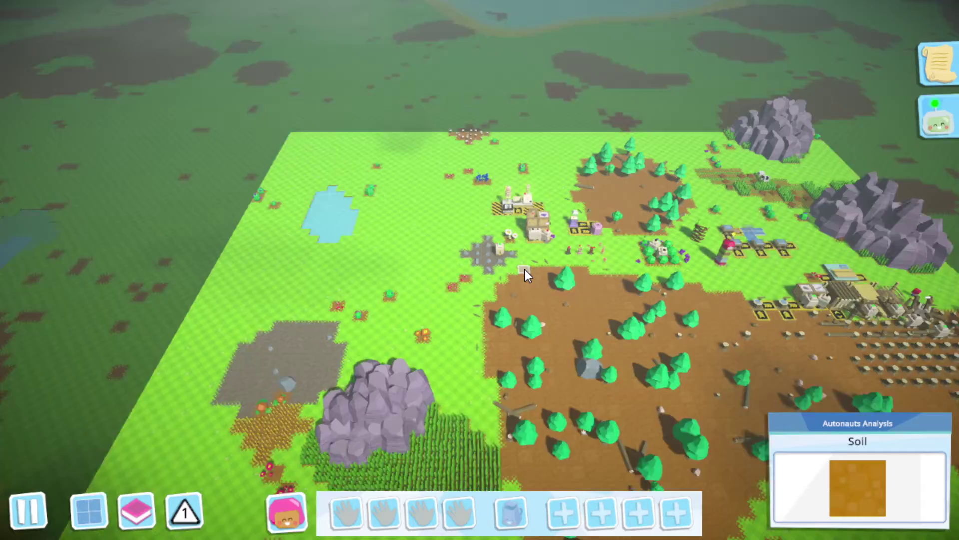
{"action": "scroll", "coordinate": [525, 269], "scroll_direction": "down", "scroll_amount": 2}
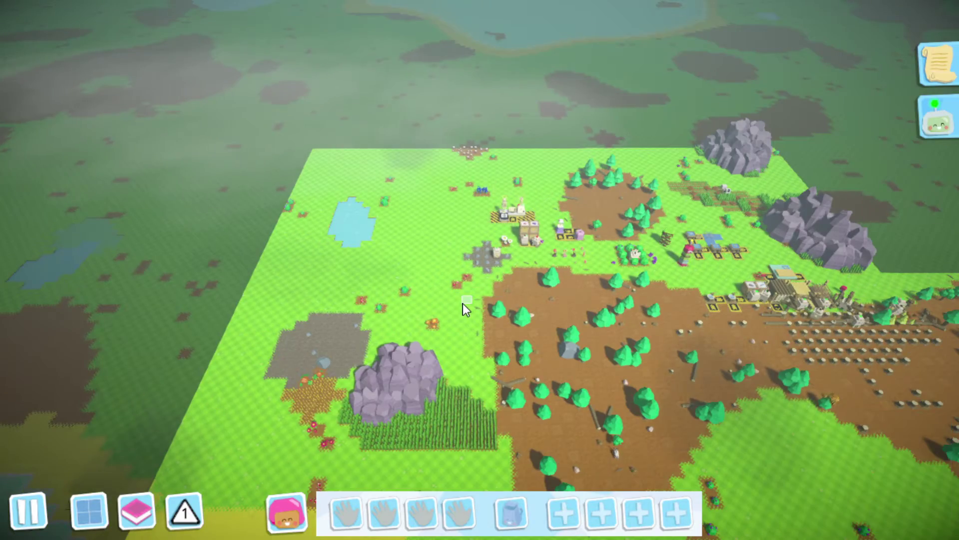
{"action": "scroll", "coordinate": [462, 304], "scroll_direction": "up", "scroll_amount": 2}
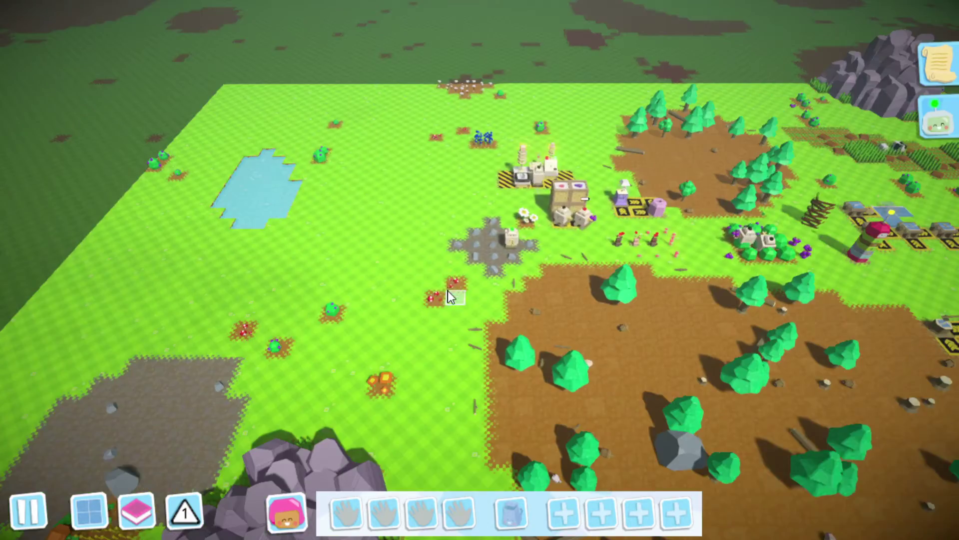
{"action": "scroll", "coordinate": [447, 290], "scroll_direction": "down", "scroll_amount": 2}
{"action": "scroll", "coordinate": [445, 280], "scroll_direction": "up", "scroll_amount": 2}
{"action": "scroll", "coordinate": [430, 297], "scroll_direction": "up", "scroll_amount": 2}
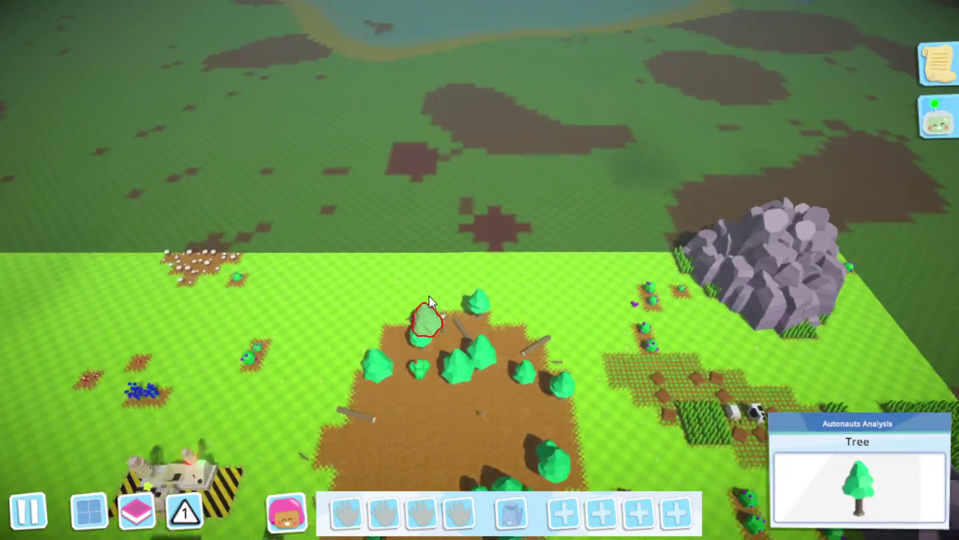
{"action": "scroll", "coordinate": [427, 307], "scroll_direction": "down", "scroll_amount": 3}
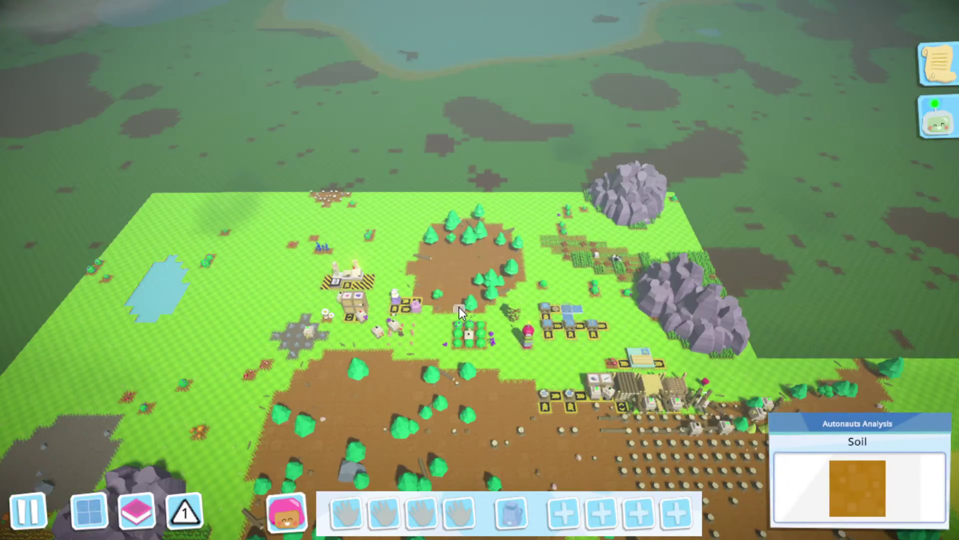
{"action": "key", "text": "w"}
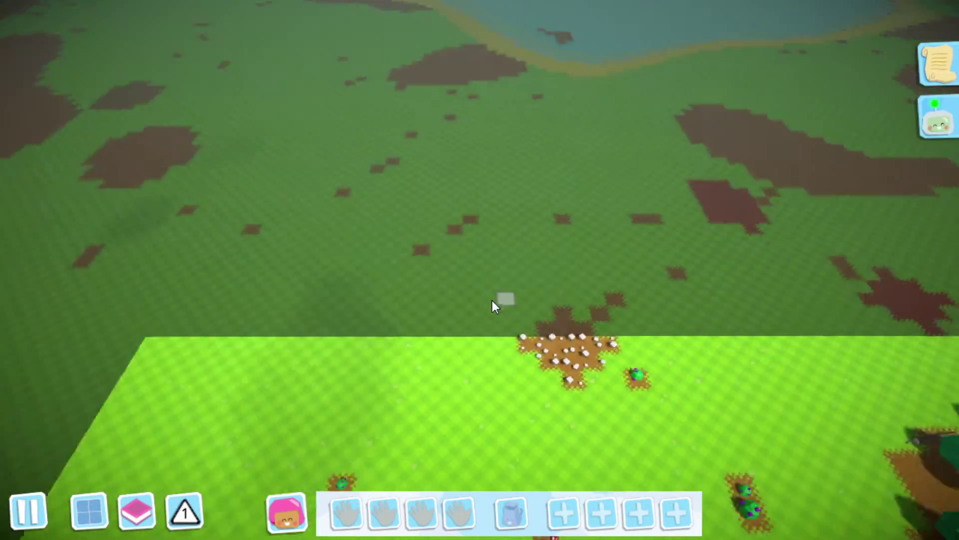
{"action": "scroll", "coordinate": [492, 301], "scroll_direction": "up", "scroll_amount": 3}
{"action": "key", "text": "s"}
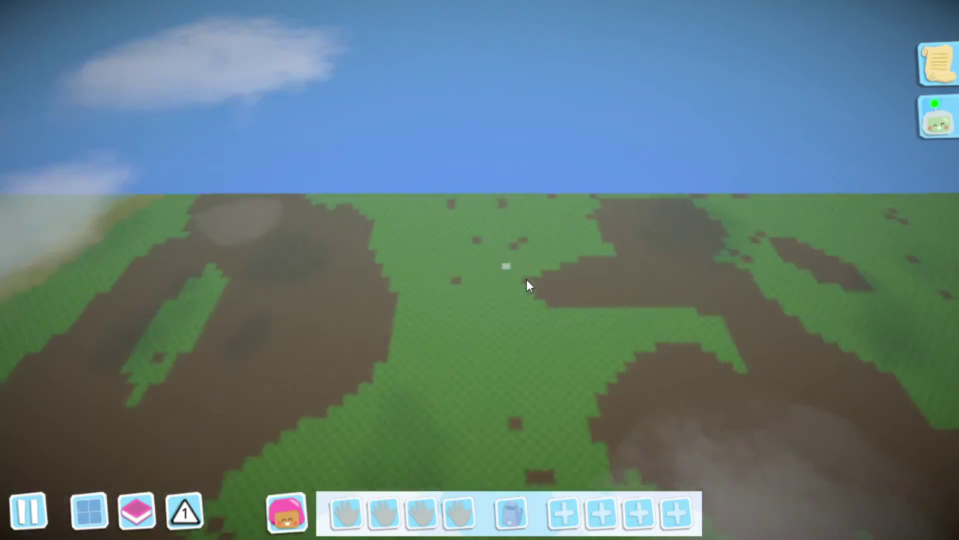
{"action": "scroll", "coordinate": [527, 285], "scroll_direction": "down", "scroll_amount": 3}
{"action": "key", "text": "w"}
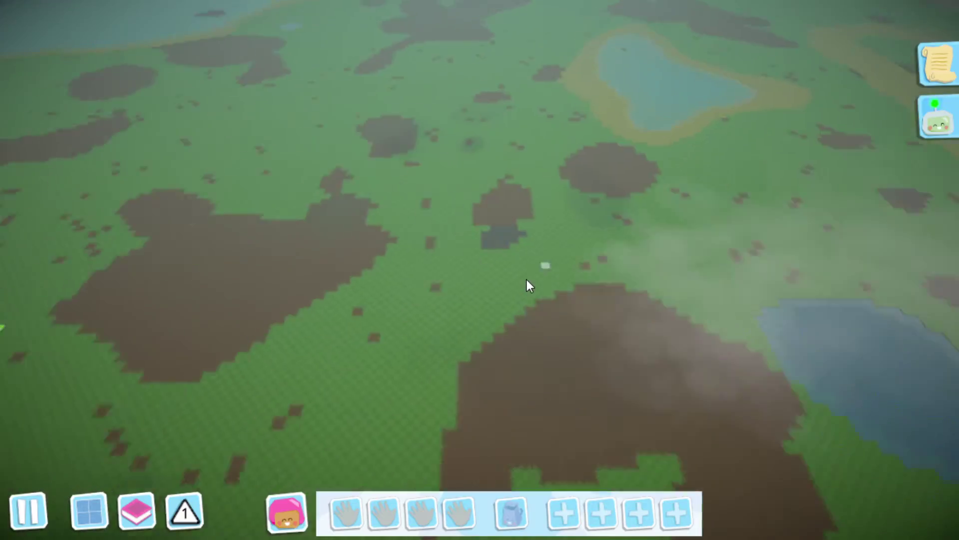
{"action": "key", "text": "w"}
{"action": "scroll", "coordinate": [527, 279], "scroll_direction": "up", "scroll_amount": 3}
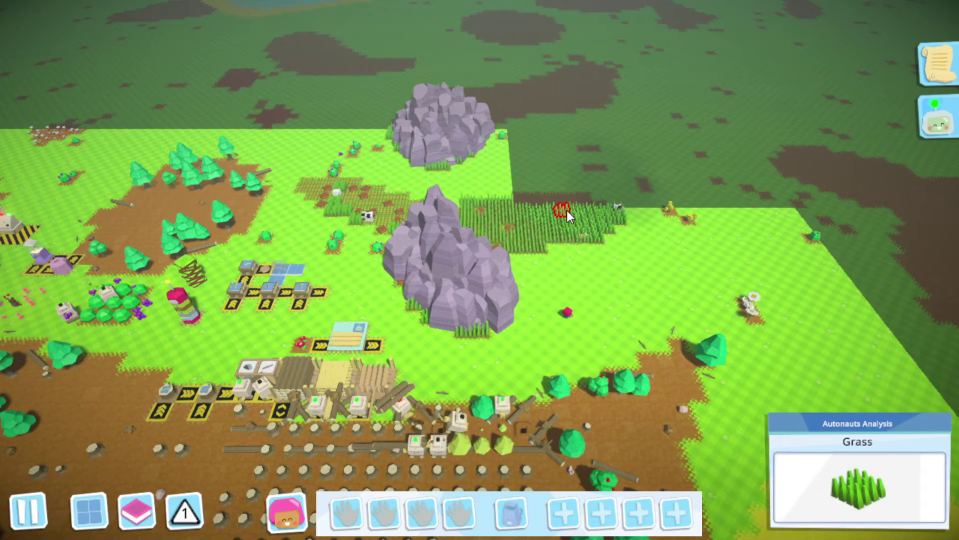
{"action": "scroll", "coordinate": [545, 197], "scroll_direction": "up", "scroll_amount": 3}
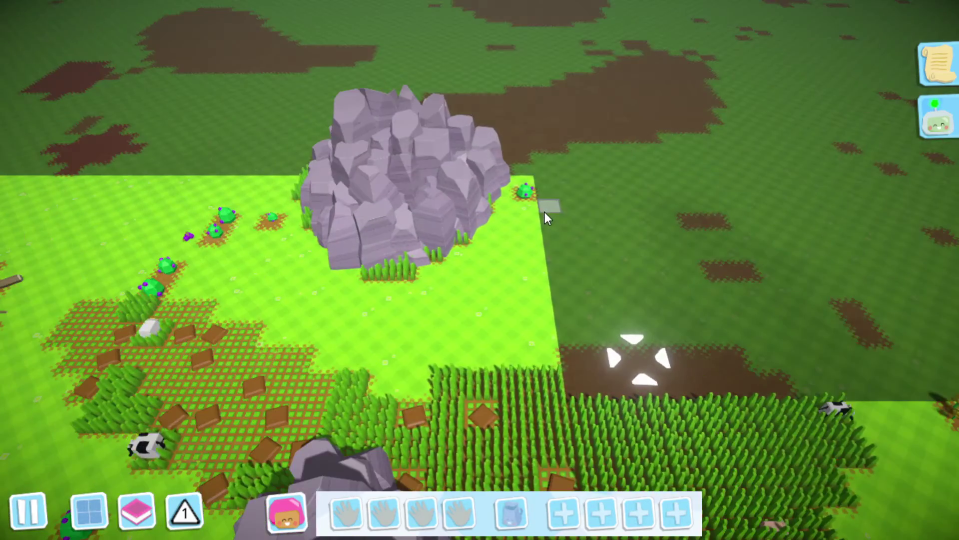
{"action": "scroll", "coordinate": [545, 212], "scroll_direction": "down", "scroll_amount": 1}
{"action": "scroll", "coordinate": [533, 241], "scroll_direction": "down", "scroll_amount": 5}
{"action": "key", "text": "s"}
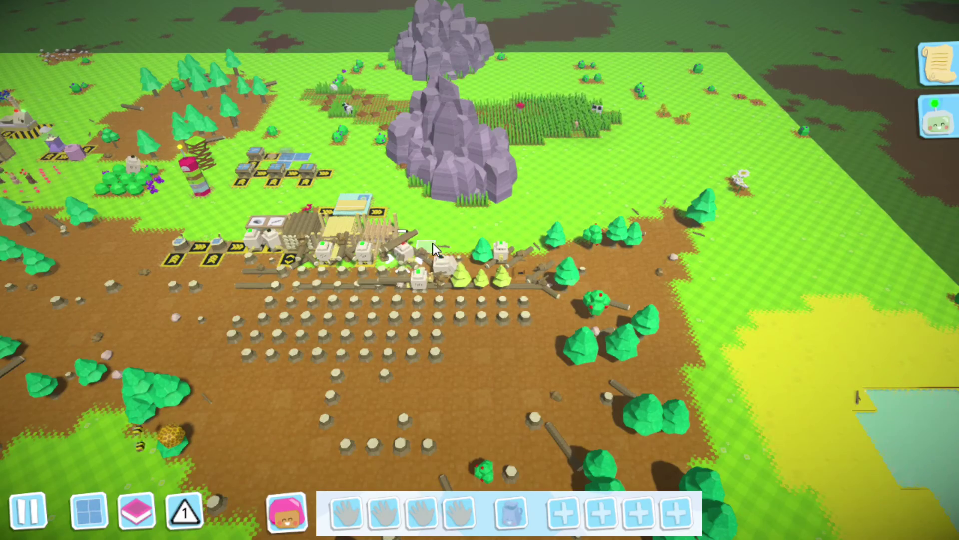
{"action": "key", "text": "a"}
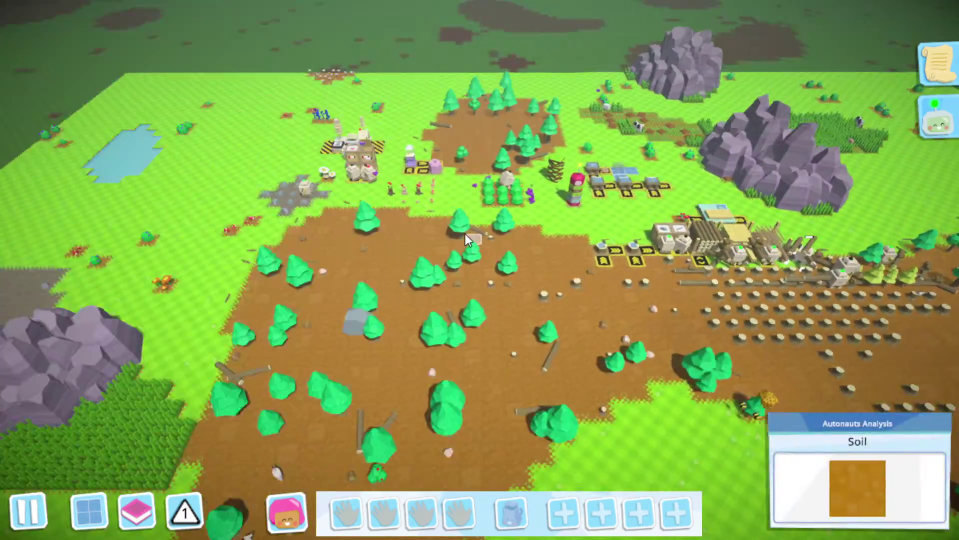
{"action": "scroll", "coordinate": [467, 233], "scroll_direction": "down", "scroll_amount": 2}
{"action": "scroll", "coordinate": [467, 233], "scroll_direction": "up", "scroll_amount": 3}
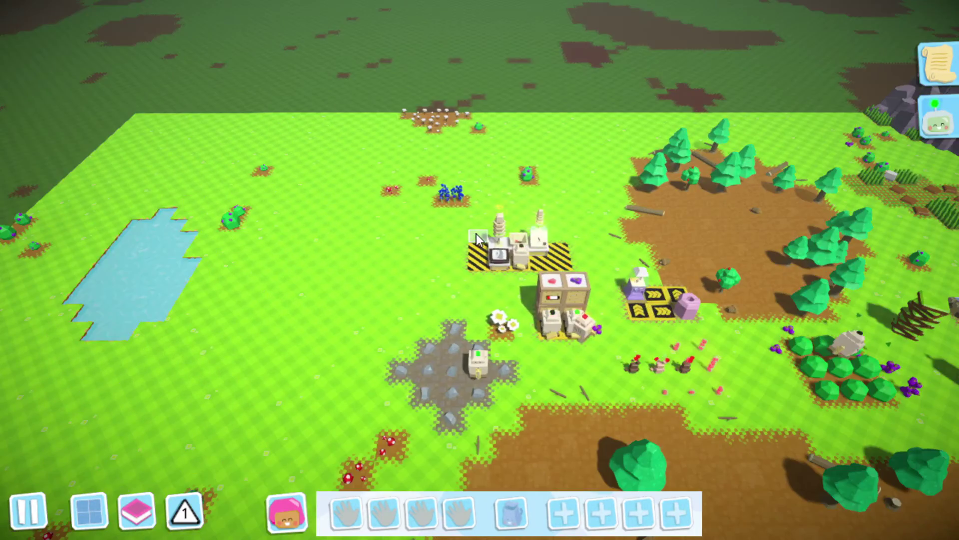
{"action": "scroll", "coordinate": [477, 233], "scroll_direction": "up", "scroll_amount": 3}
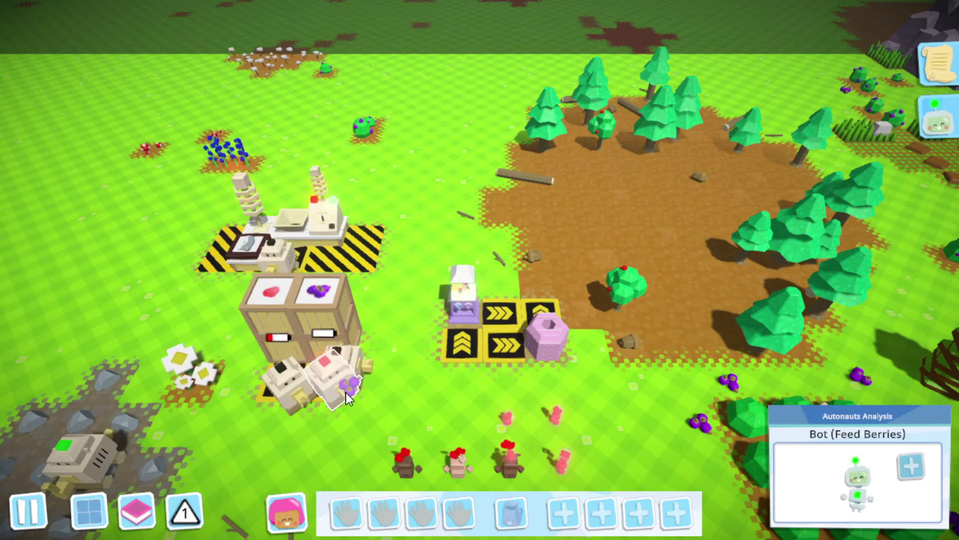
{"action": "scroll", "coordinate": [346, 391], "scroll_direction": "down", "scroll_amount": 3}
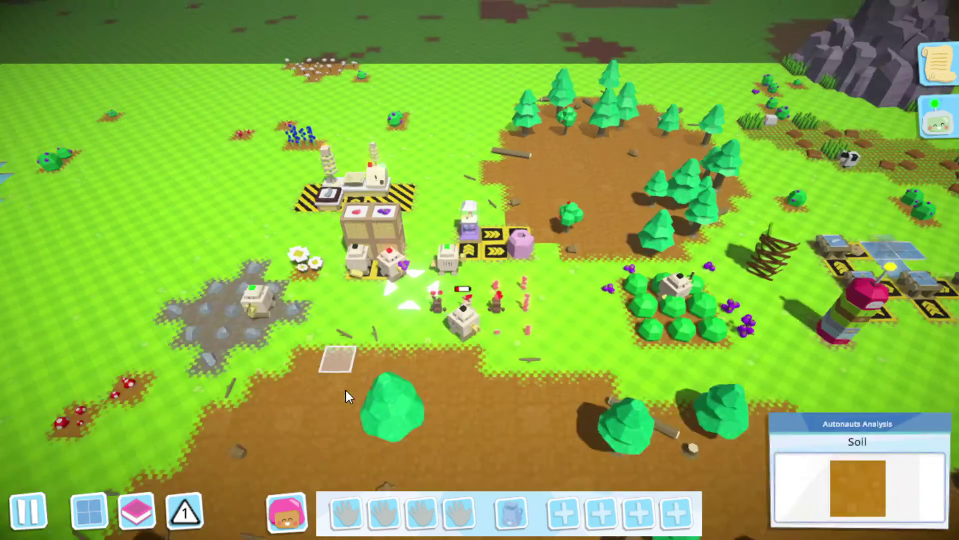
{"action": "scroll", "coordinate": [399, 352], "scroll_direction": "down", "scroll_amount": 3}
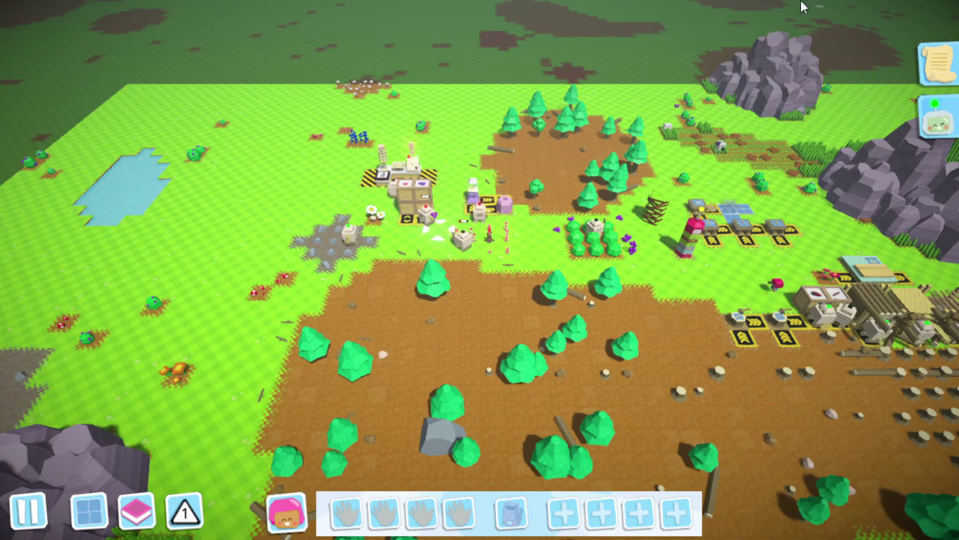
{"action": "scroll", "coordinate": [484, 191], "scroll_direction": "down", "scroll_amount": 2}
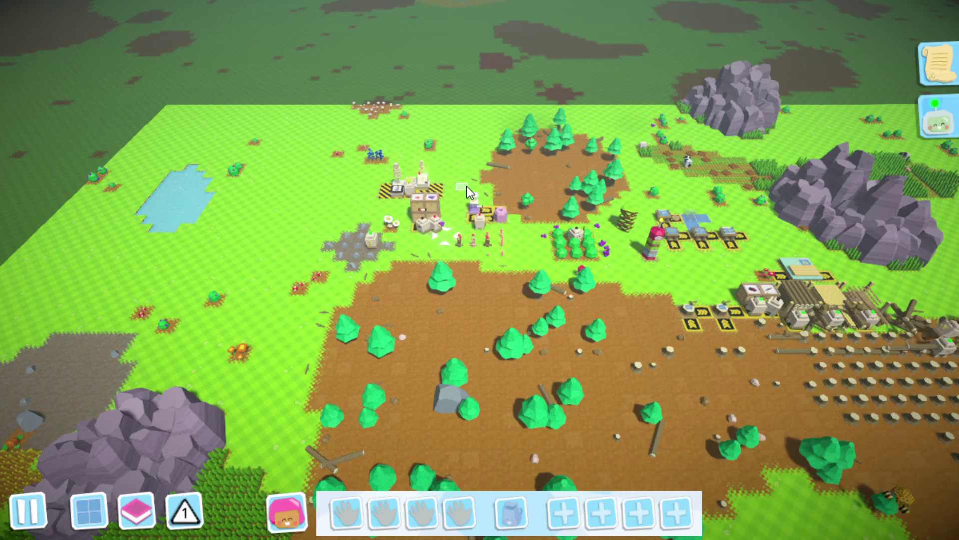
{"action": "scroll", "coordinate": [467, 187], "scroll_direction": "up", "scroll_amount": 1}
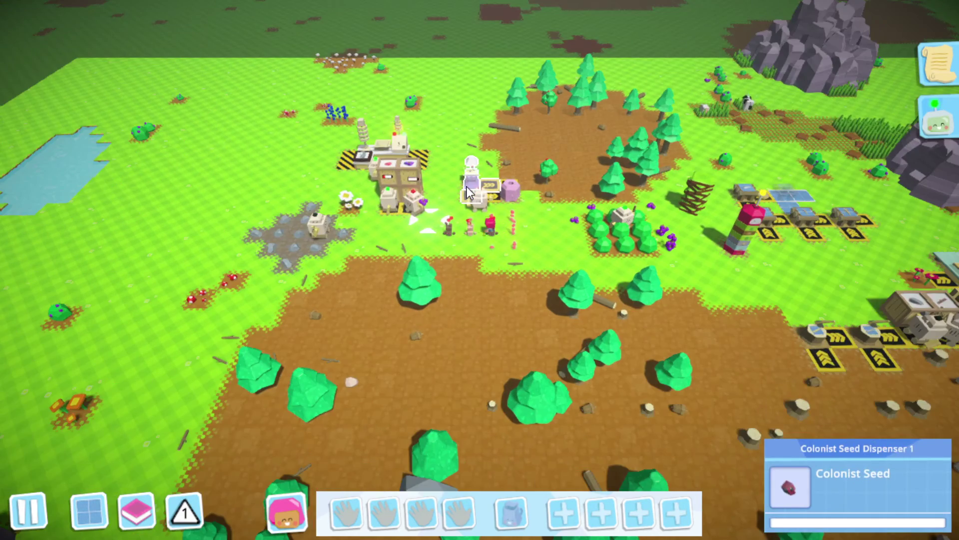
{"action": "scroll", "coordinate": [467, 187], "scroll_direction": "up", "scroll_amount": 2}
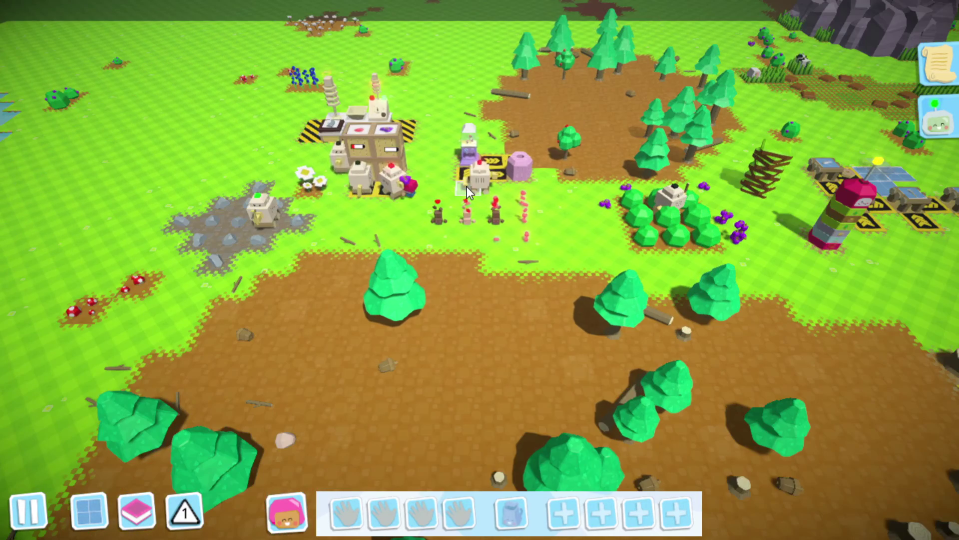